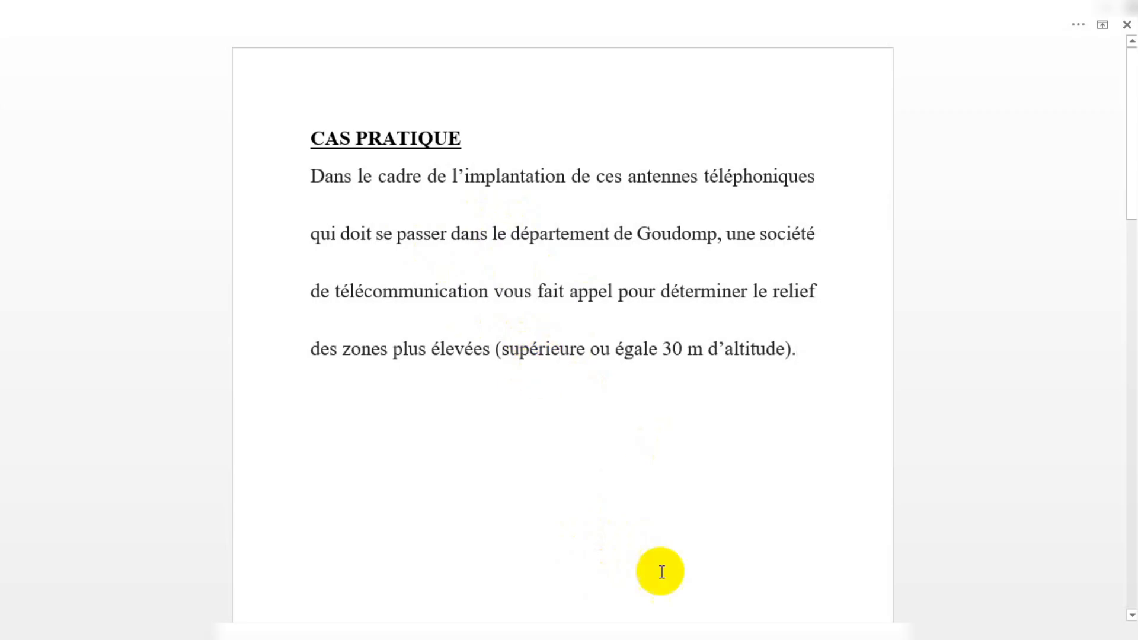
Switch to QGIS, turn on the MNT elevation layer and zoom around the terrain
{"action": "left_click", "coordinate": [614, 637]}
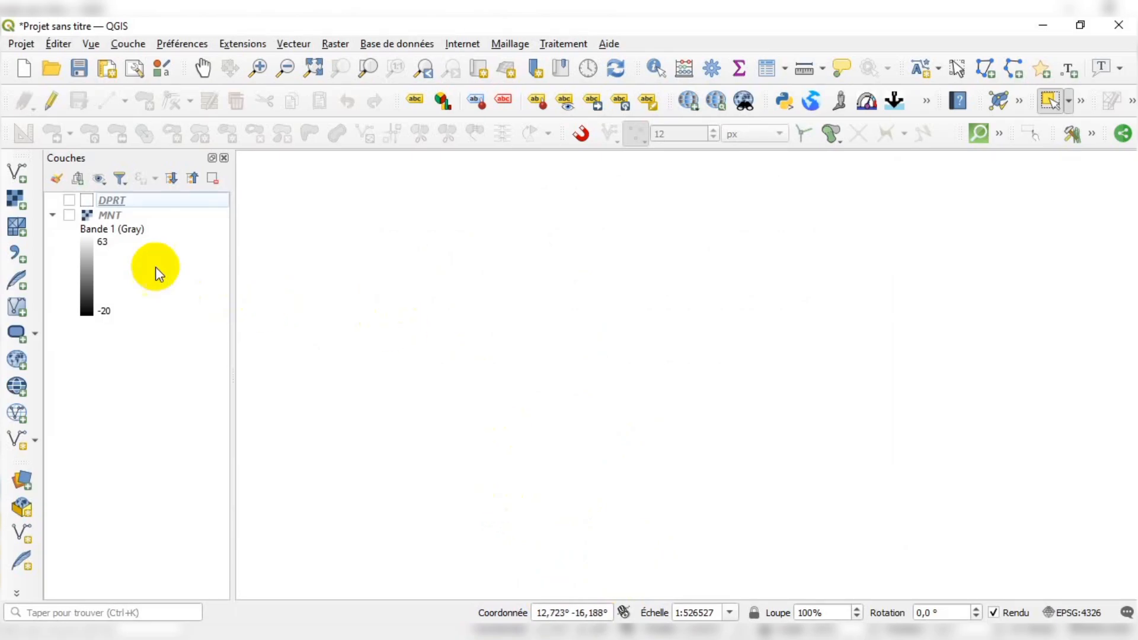
{"action": "left_click", "coordinate": [69, 215]}
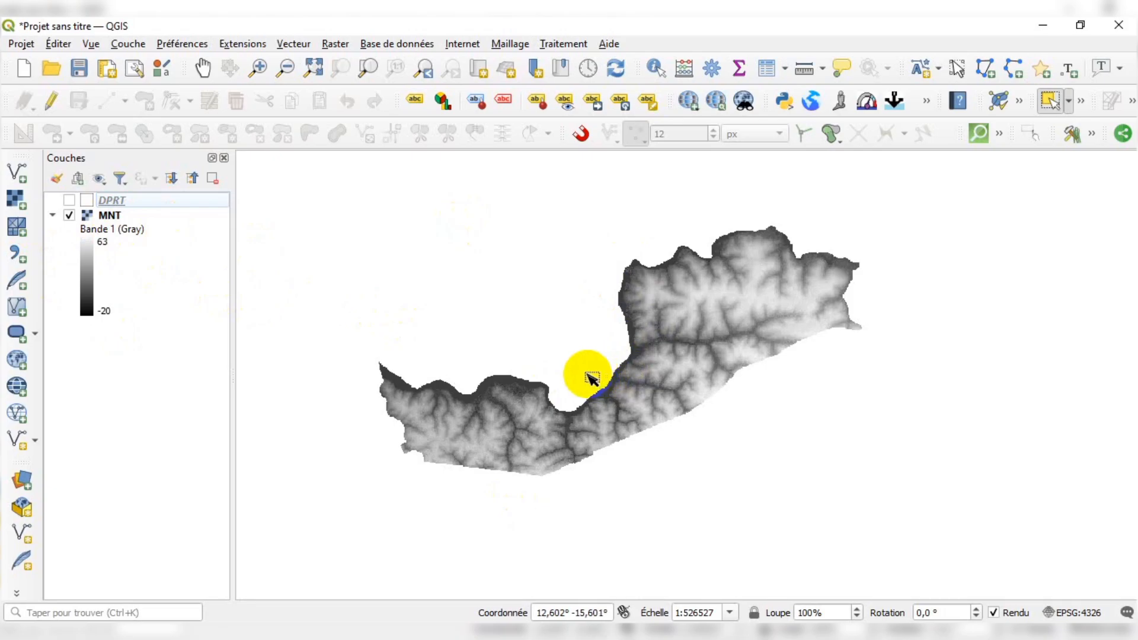
{"action": "scroll", "coordinate": [685, 335], "scroll_direction": "up", "scroll_amount": 1}
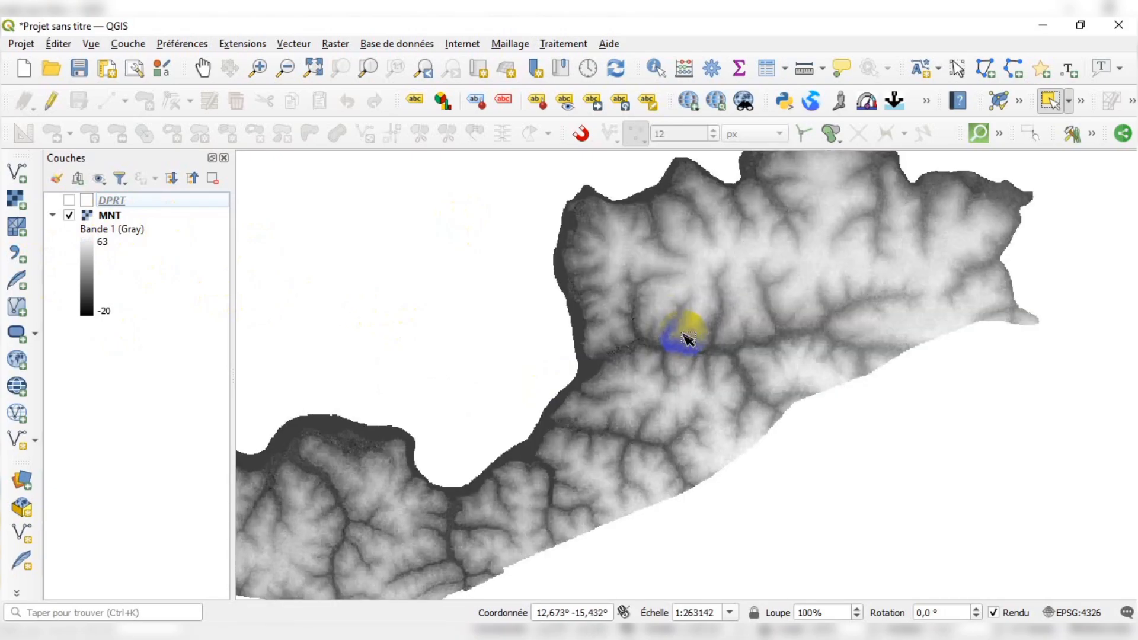
{"action": "scroll", "coordinate": [686, 338], "scroll_direction": "down", "scroll_amount": 1}
{"action": "scroll", "coordinate": [662, 355], "scroll_direction": "up", "scroll_amount": 1}
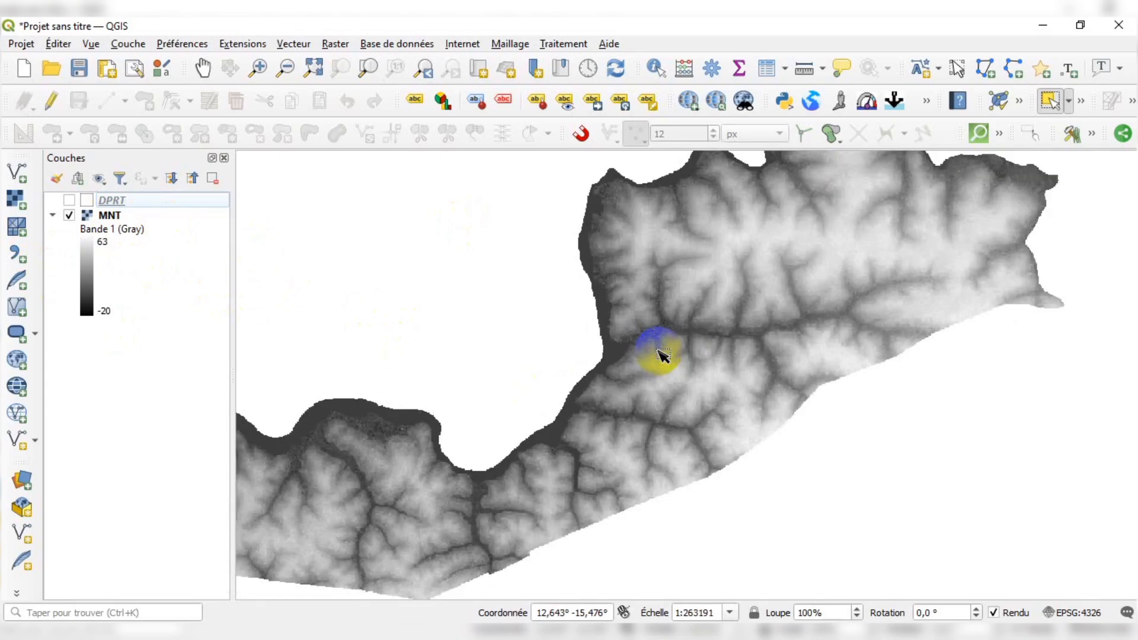
{"action": "scroll", "coordinate": [663, 356], "scroll_direction": "down", "scroll_amount": 1}
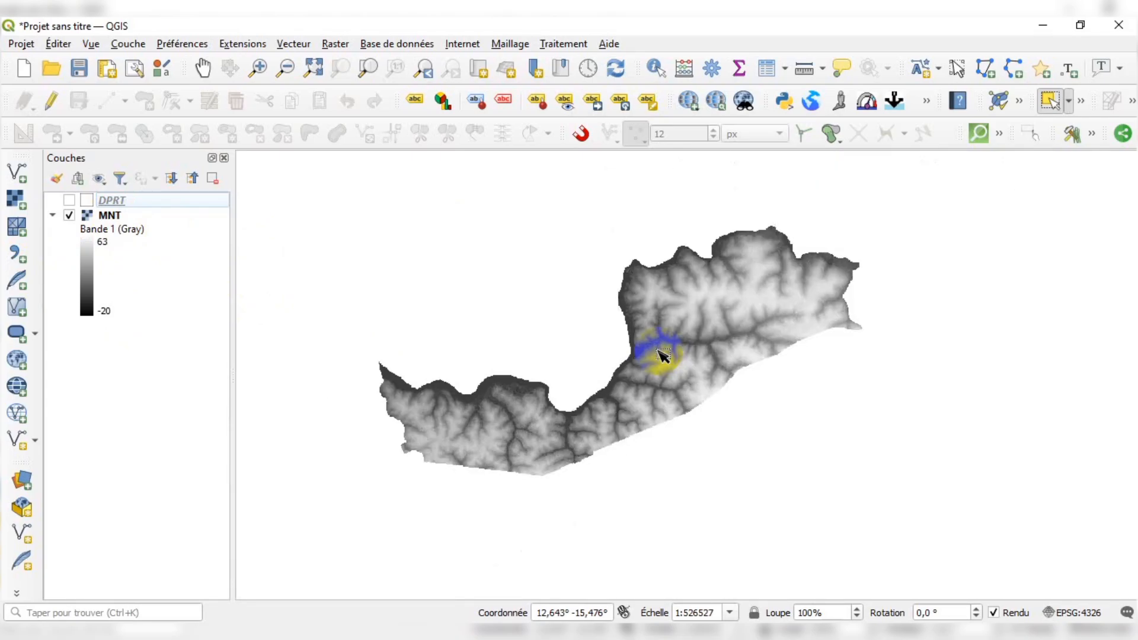
{"action": "scroll", "coordinate": [663, 349], "scroll_direction": "up", "scroll_amount": 1}
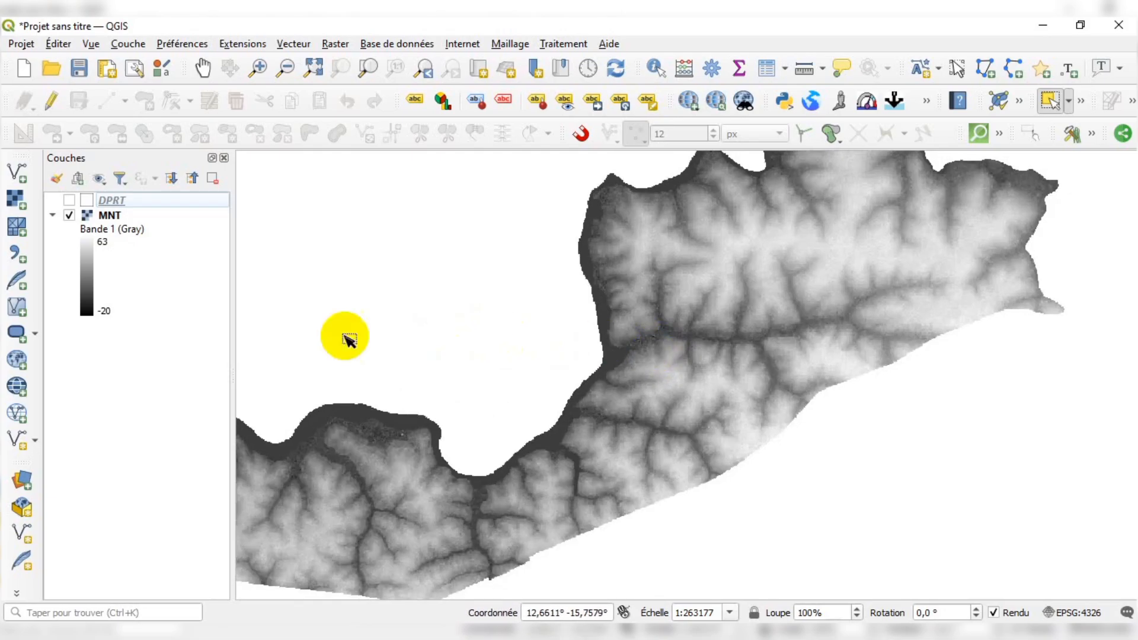
{"action": "scroll", "coordinate": [589, 335], "scroll_direction": "down", "scroll_amount": 1}
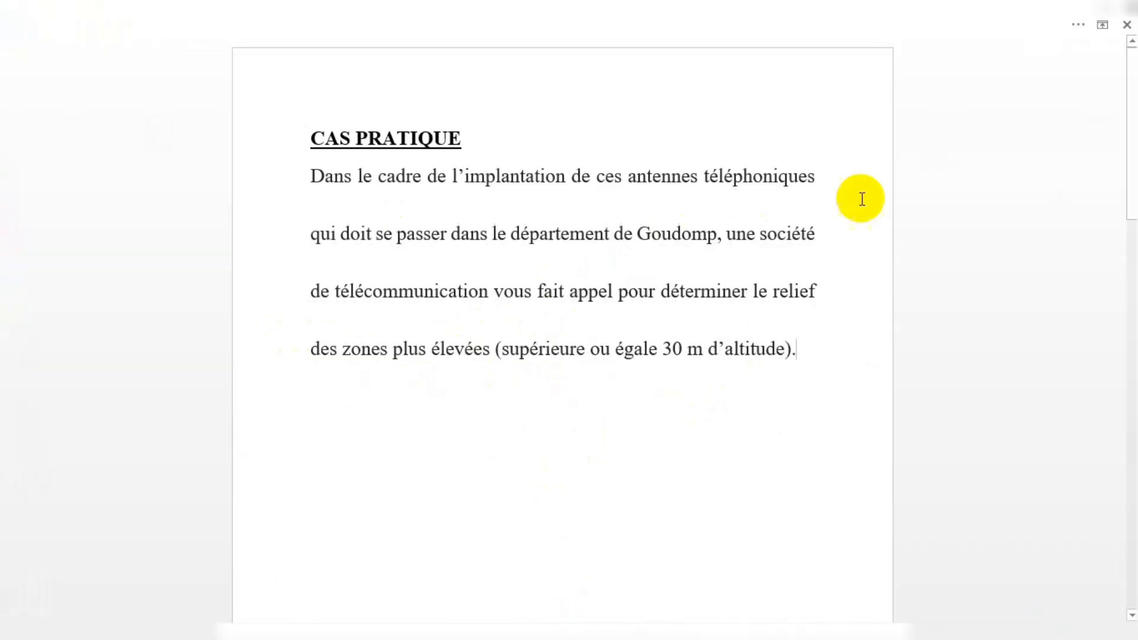
Make the word Goudomp bold in the case-study text
{"action": "left_click_drag", "start_coordinate": [638, 236], "coordinate": [714, 237]}
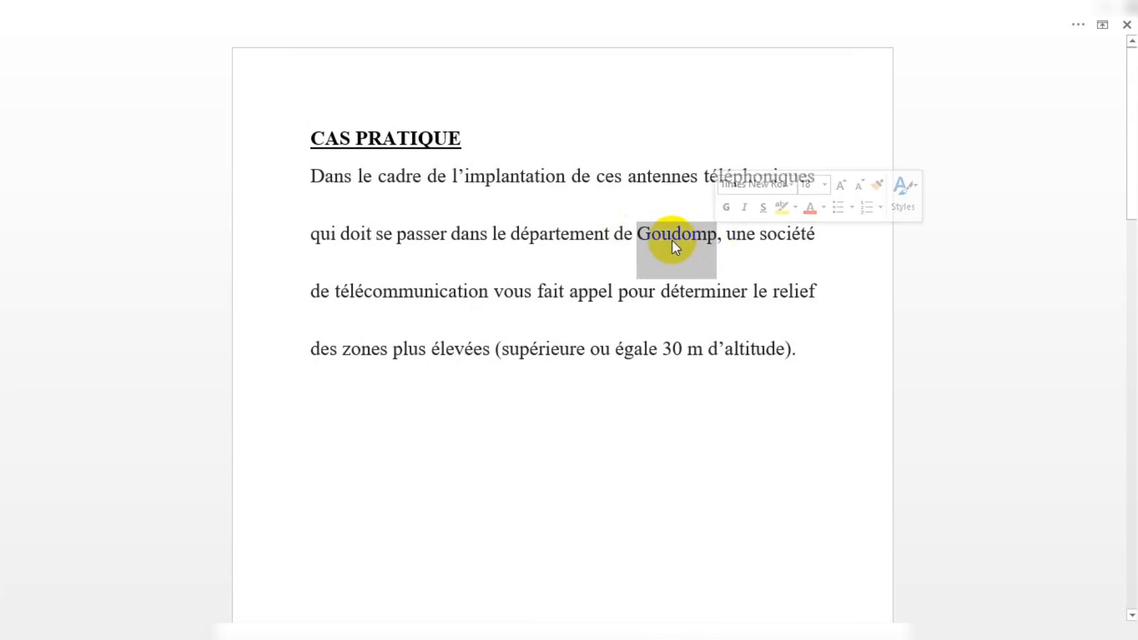
{"action": "left_click", "coordinate": [726, 207]}
{"action": "left_click", "coordinate": [655, 272]}
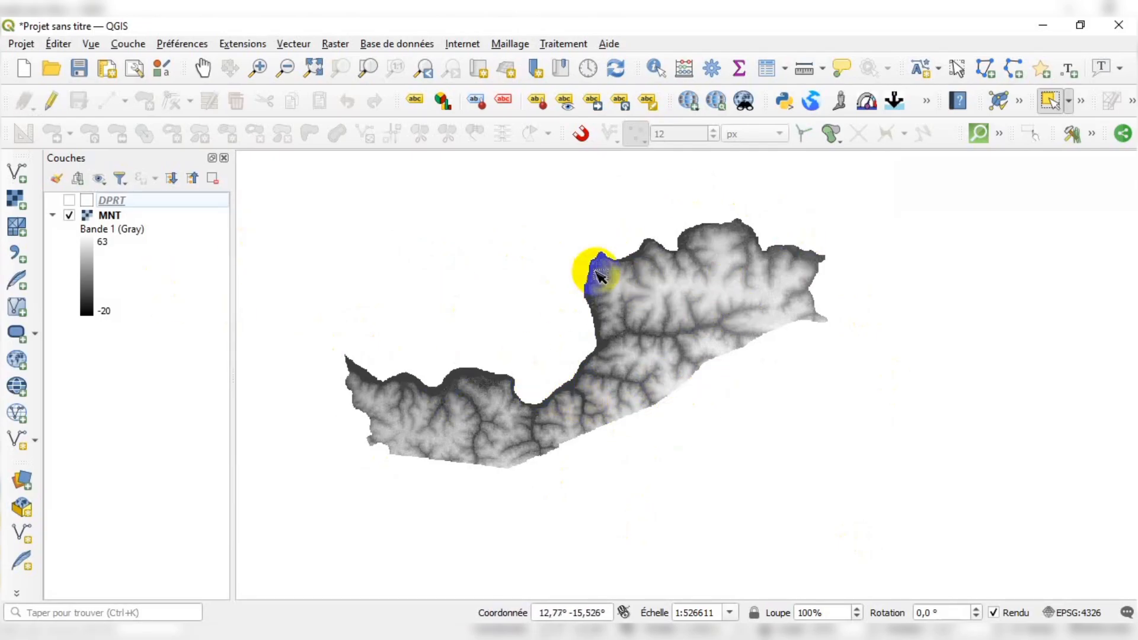
Turn on the DPRT departments layer to show department boundaries over the elevation model
{"action": "scroll", "coordinate": [640, 308], "scroll_direction": "up", "scroll_amount": 1}
{"action": "scroll", "coordinate": [643, 351], "scroll_direction": "down", "scroll_amount": 1}
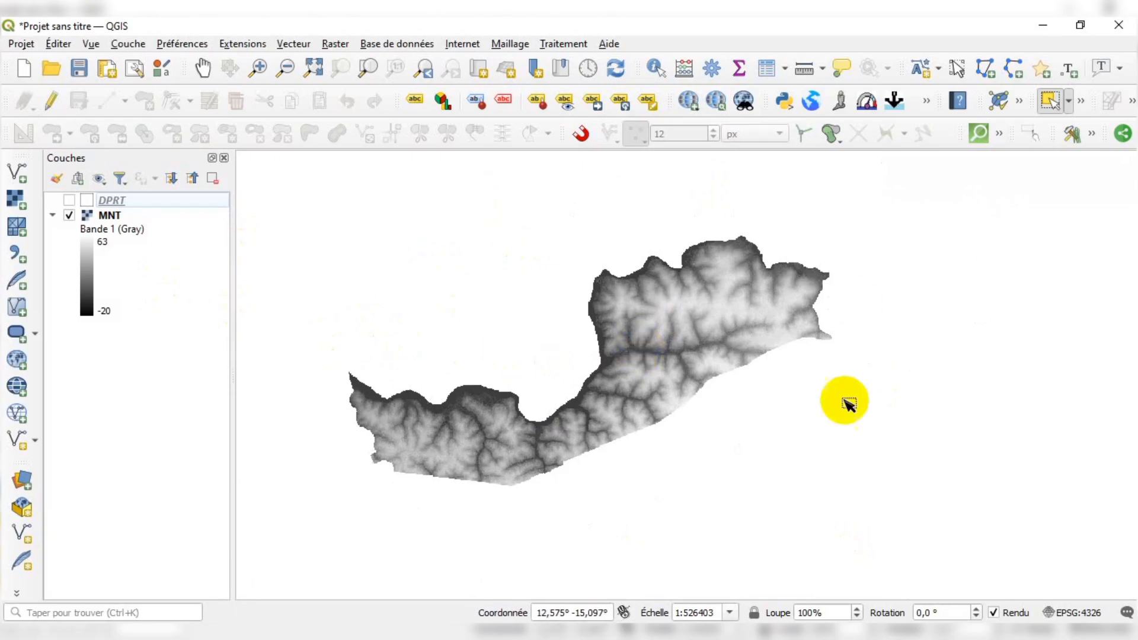
{"action": "left_click", "coordinate": [90, 204]}
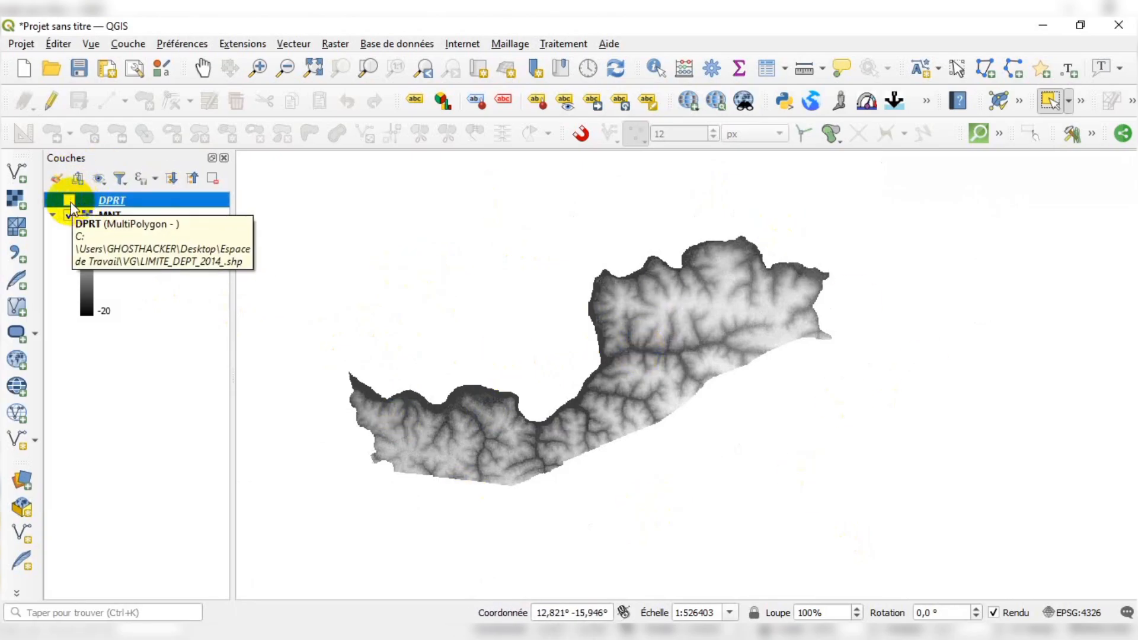
{"action": "left_click", "coordinate": [69, 199]}
{"action": "scroll", "coordinate": [672, 457], "scroll_direction": "down", "scroll_amount": 1}
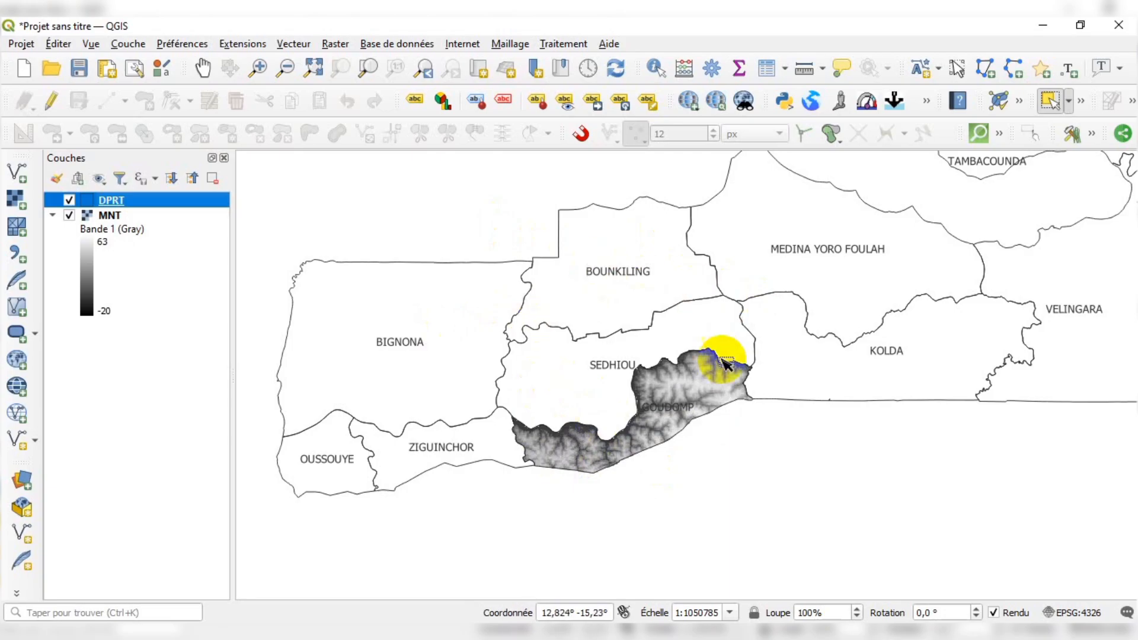
{"action": "scroll", "coordinate": [560, 461], "scroll_direction": "down", "scroll_amount": 1}
{"action": "scroll", "coordinate": [557, 442], "scroll_direction": "up", "scroll_amount": 1}
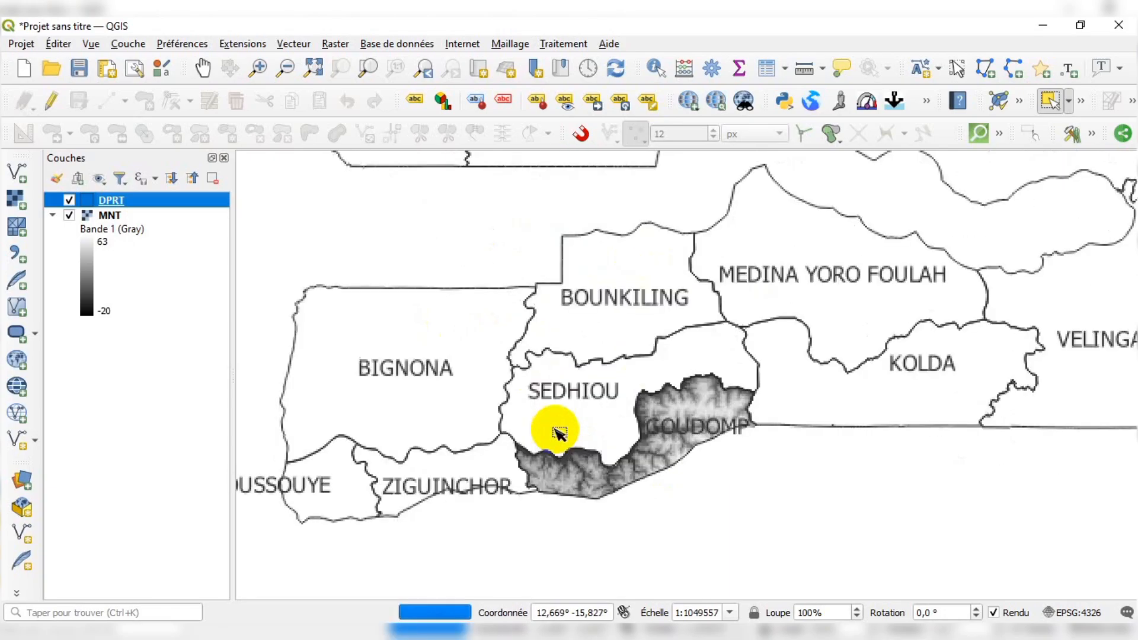
Locate Goudomp by selecting departments in turn, then clear the selection and hide the DPRT layer
{"action": "left_click", "coordinate": [649, 295]}
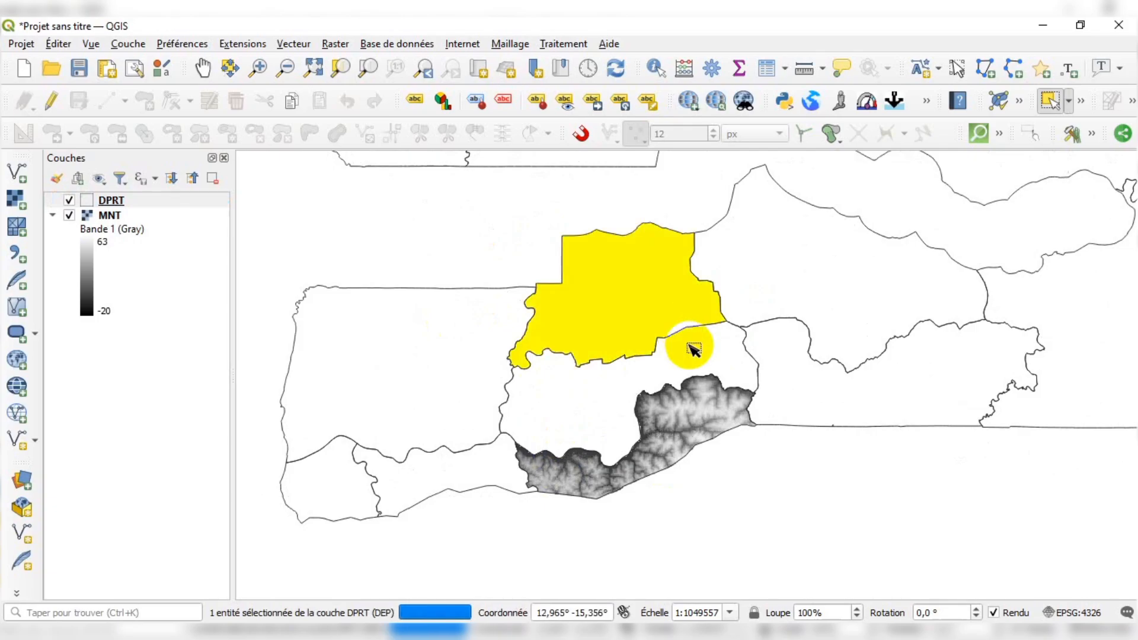
{"action": "left_click", "coordinate": [692, 369]}
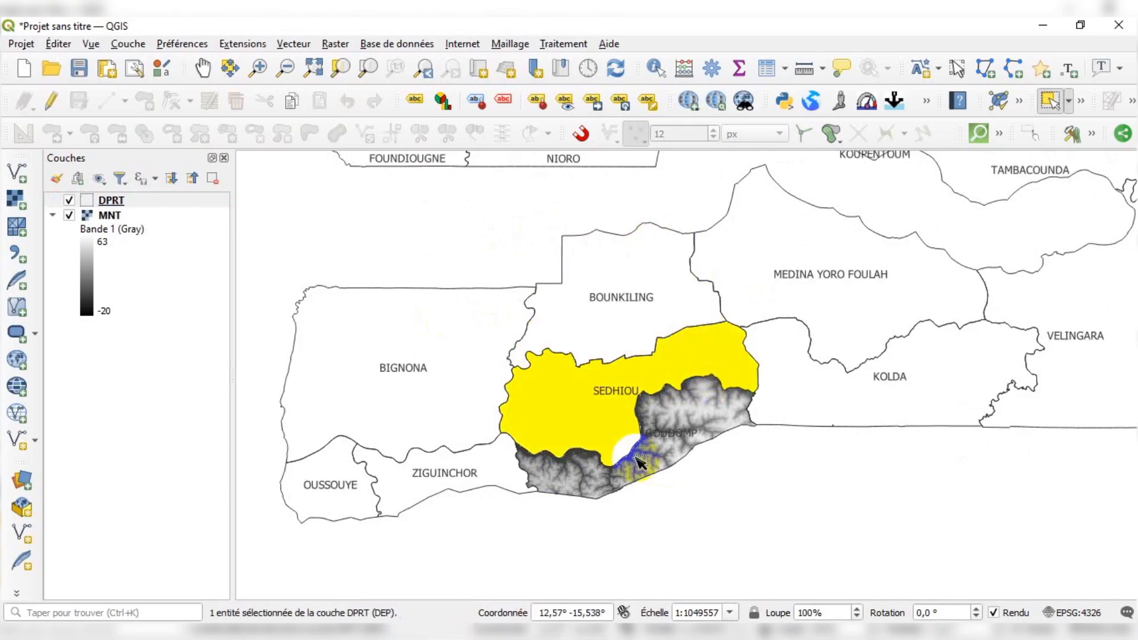
{"action": "left_click", "coordinate": [650, 490]}
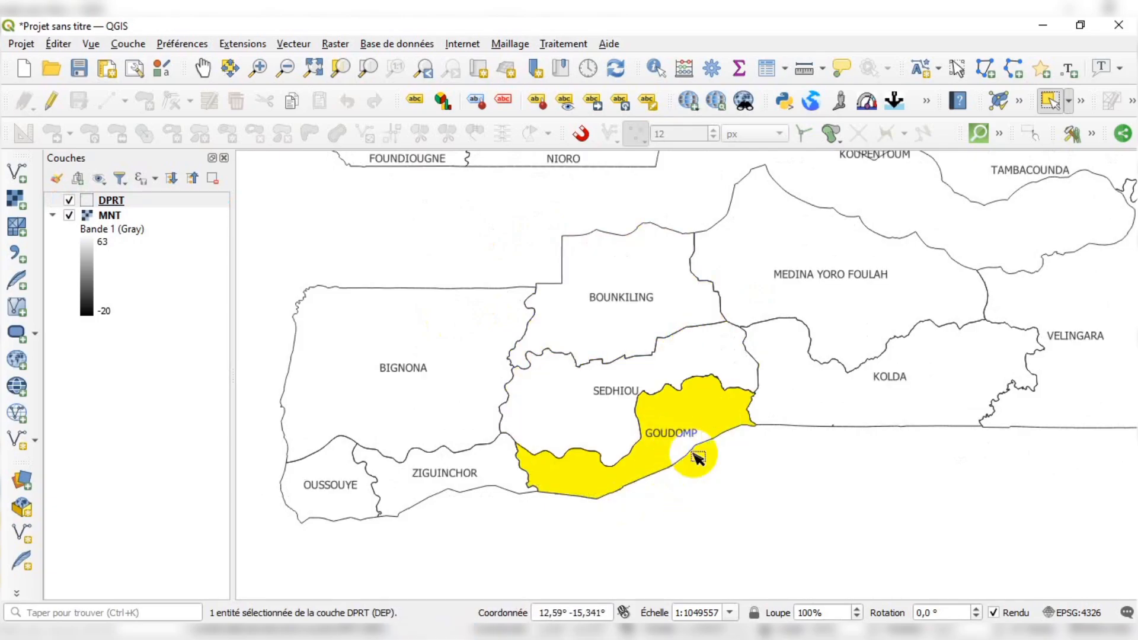
{"action": "scroll", "coordinate": [686, 422], "scroll_direction": "up", "scroll_amount": 1}
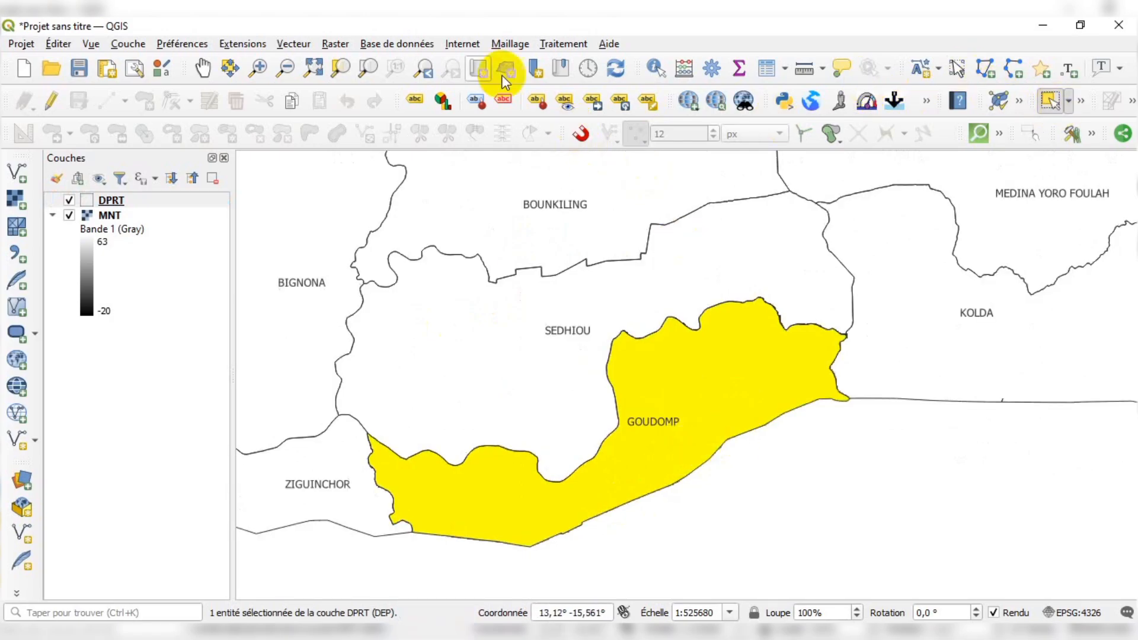
{"action": "left_click", "coordinate": [882, 472]}
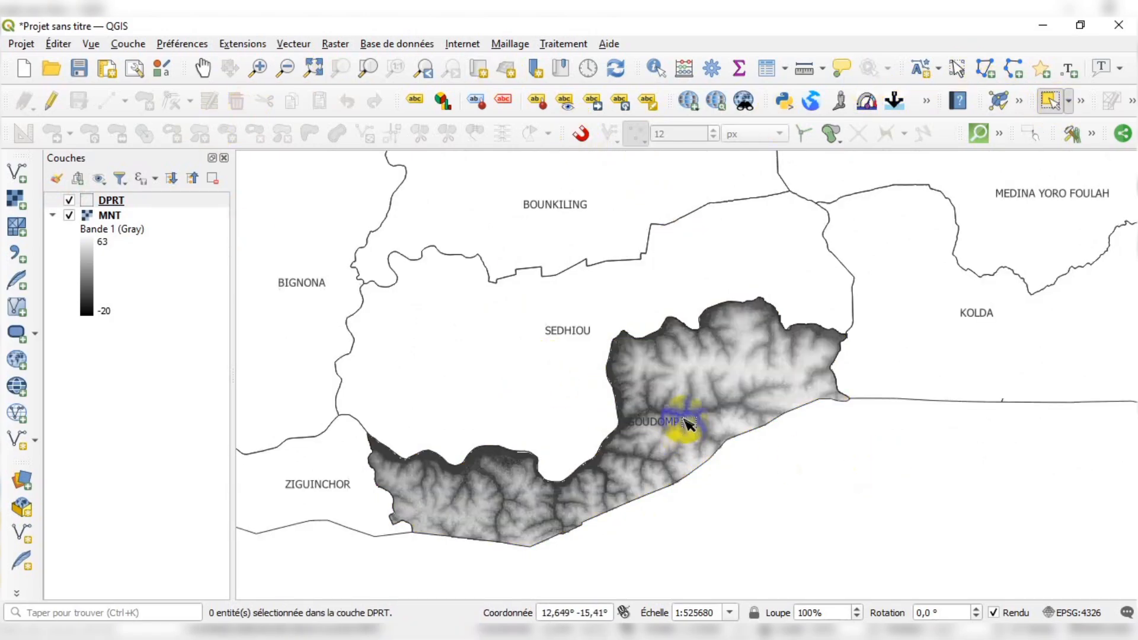
{"action": "left_click", "coordinate": [69, 200]}
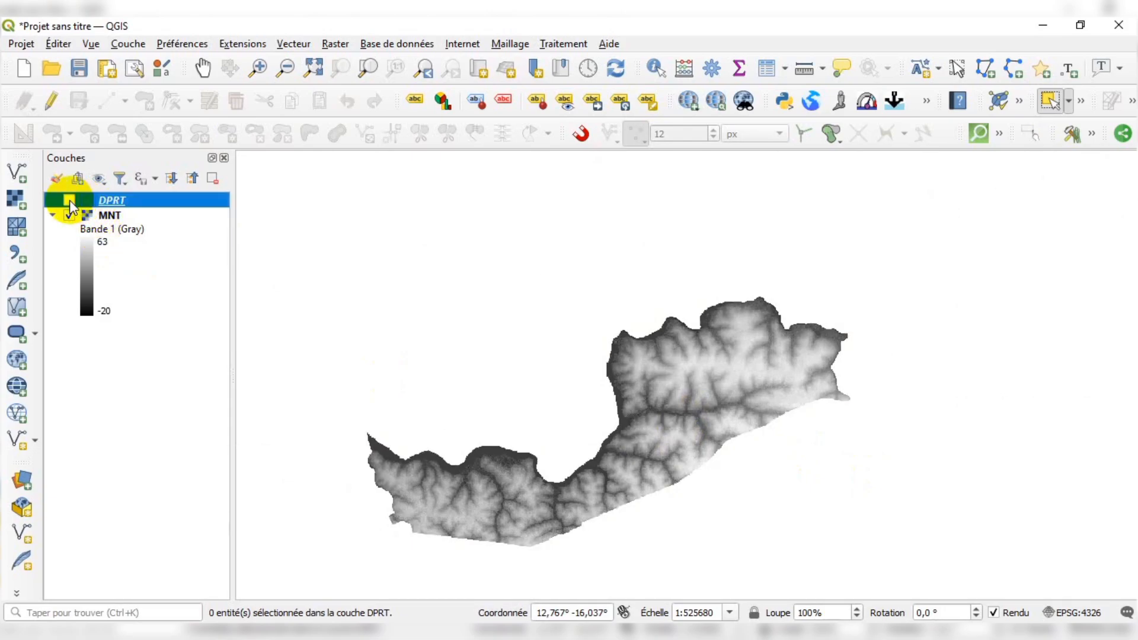
Set the MNT layer's symbology to single-band pseudocolor rendering and apply it
{"action": "left_click", "coordinate": [91, 262]}
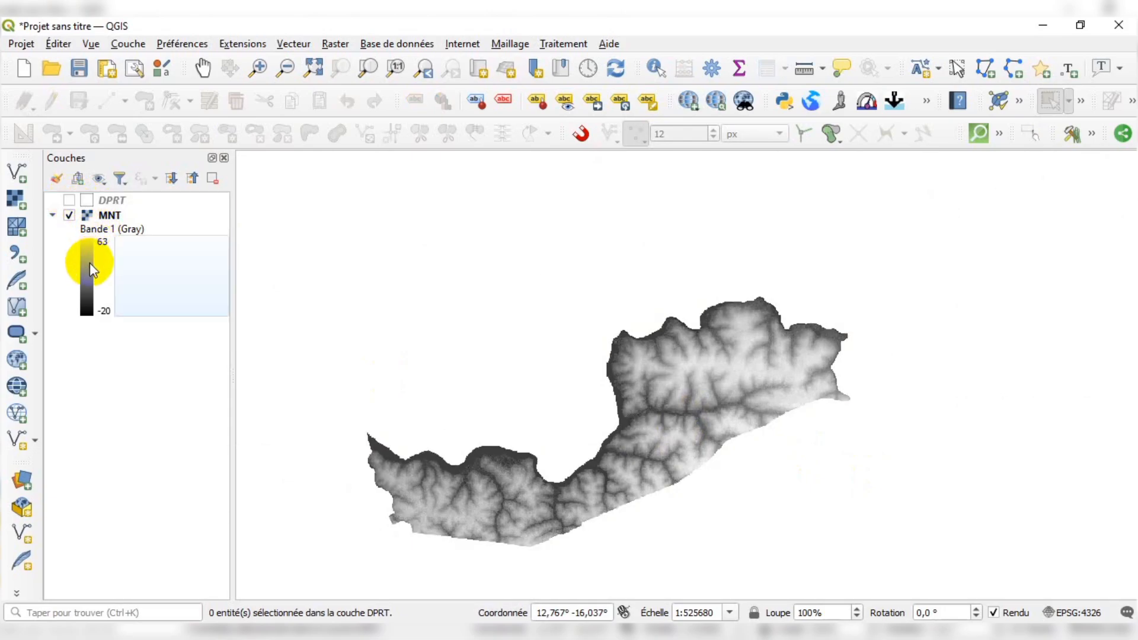
{"action": "left_click", "coordinate": [116, 217]}
{"action": "right_click", "coordinate": [117, 217]}
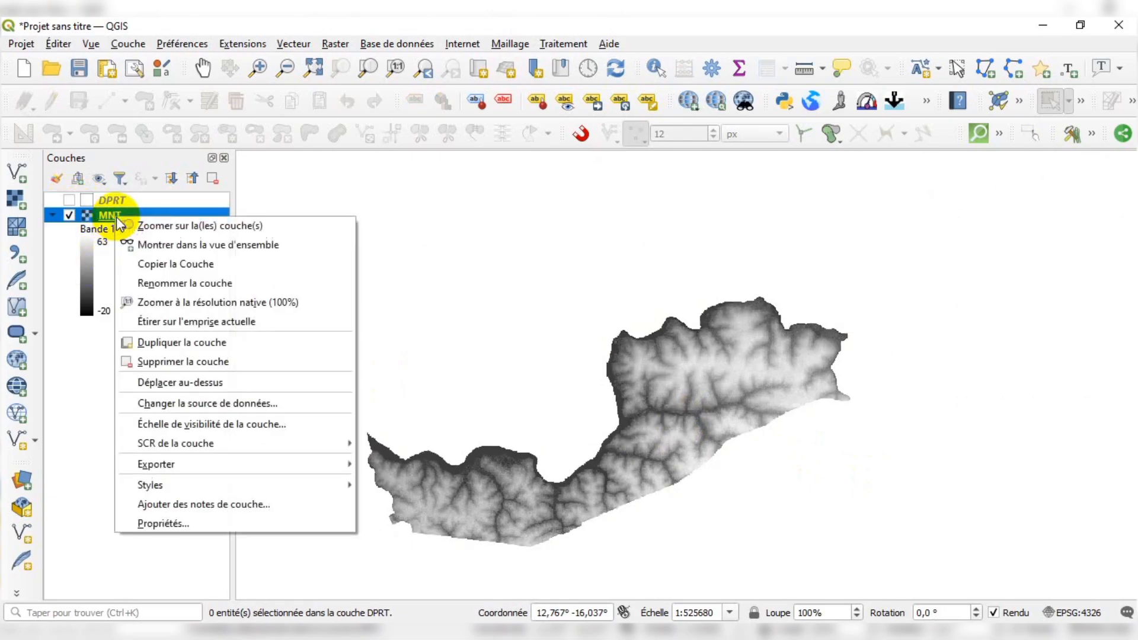
{"action": "left_click", "coordinate": [172, 525]}
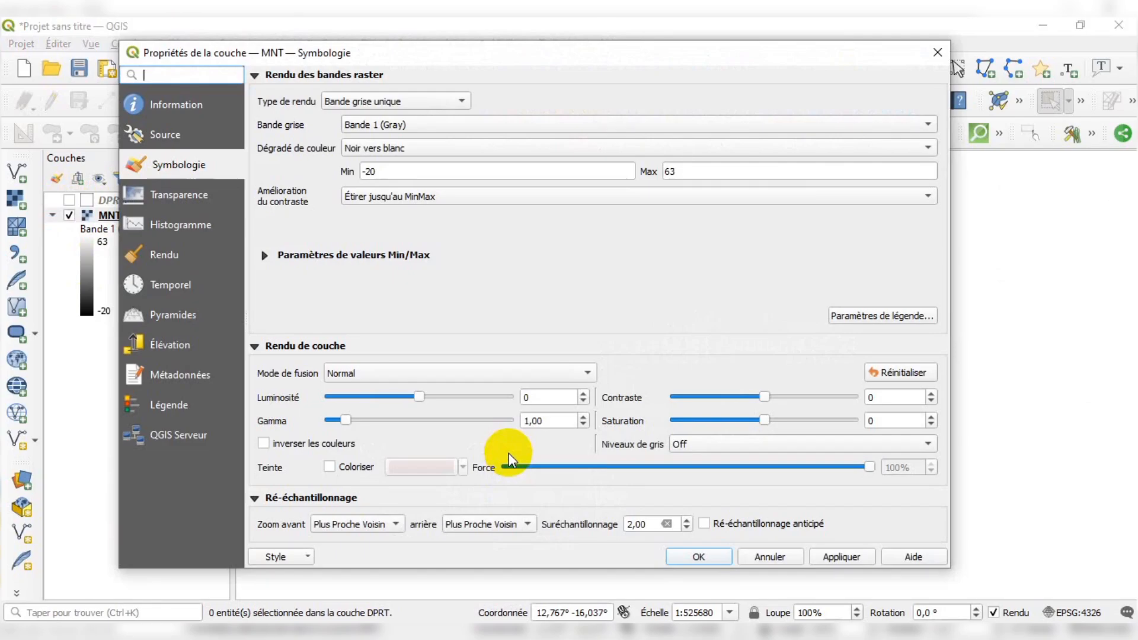
{"action": "left_click", "coordinate": [450, 102]}
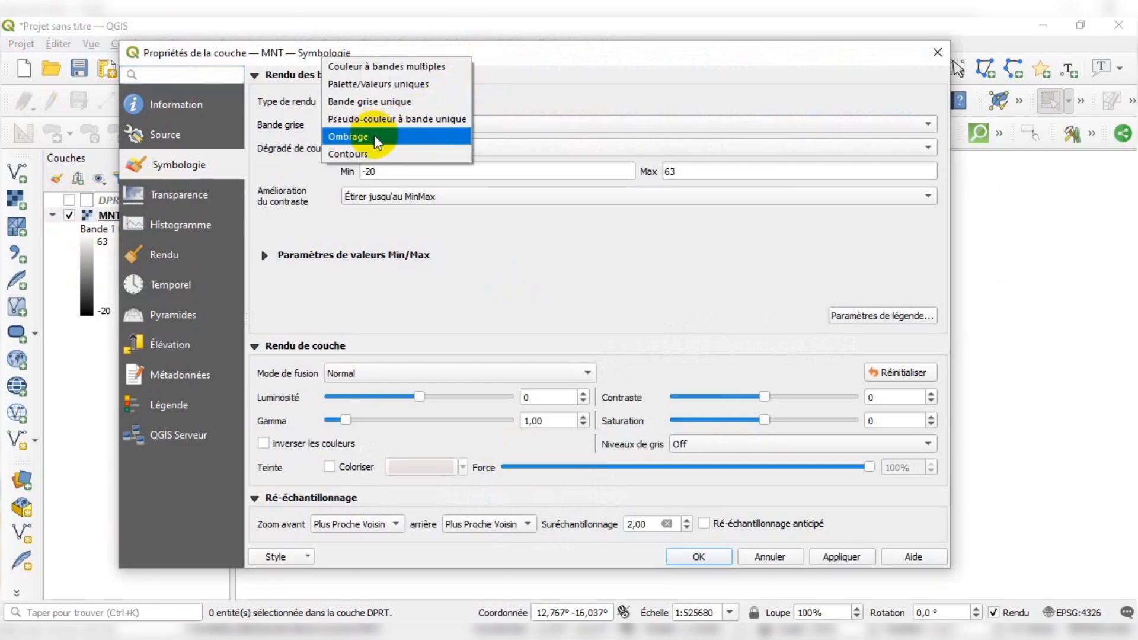
{"action": "left_click", "coordinate": [362, 126]}
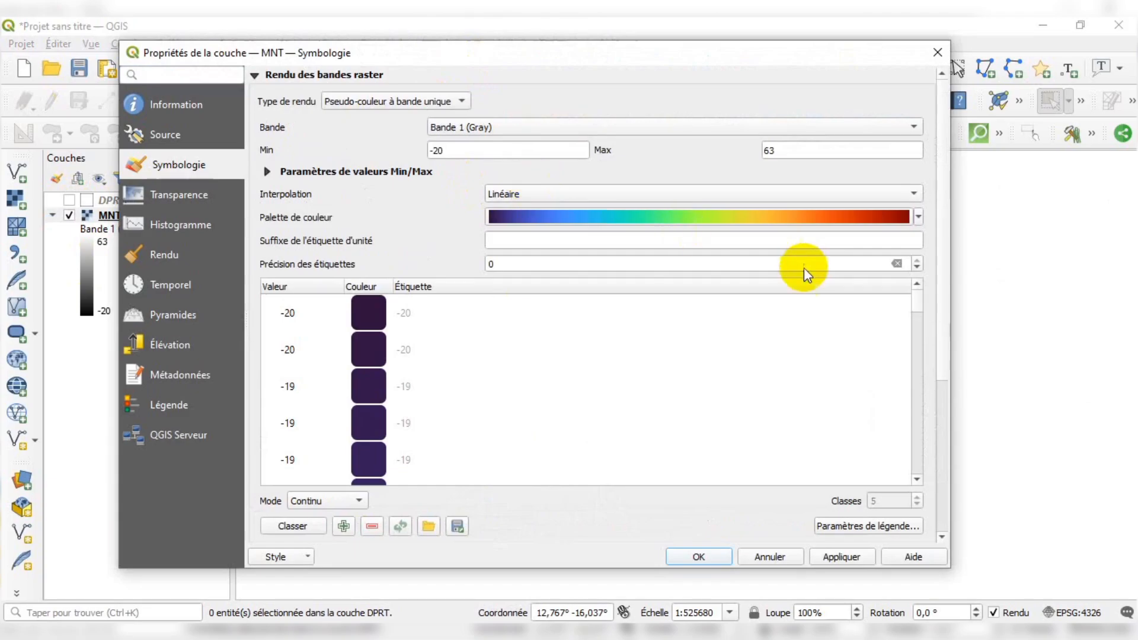
{"action": "left_click", "coordinate": [839, 558]}
{"action": "left_click", "coordinate": [700, 558]}
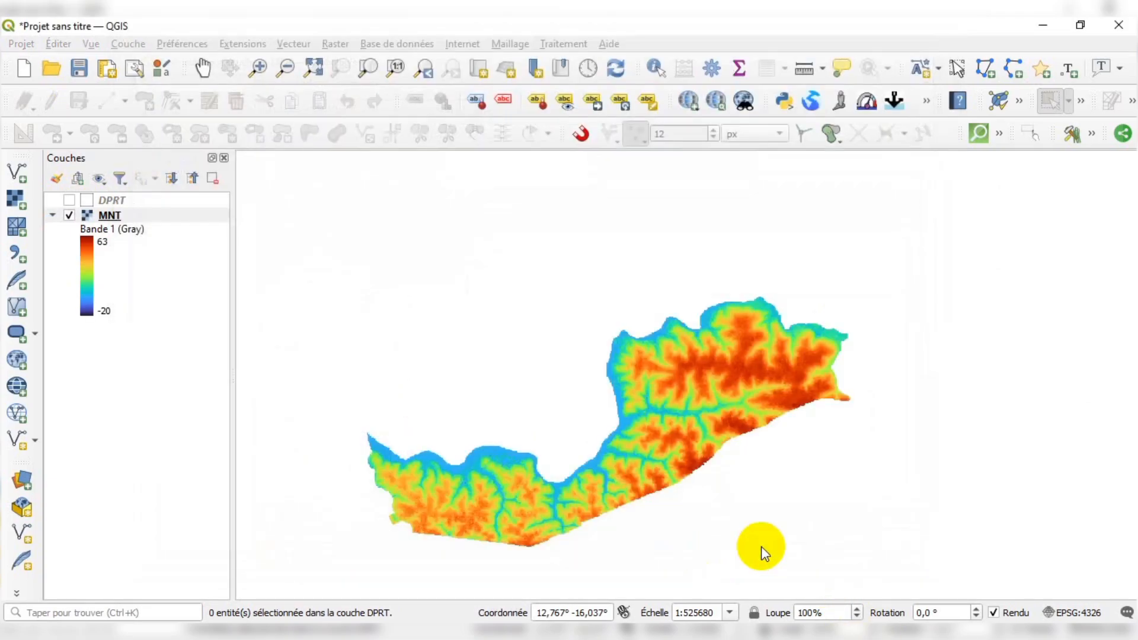
Zoom in and out to examine the colored elevation values across Goudomp
{"action": "scroll", "coordinate": [640, 492], "scroll_direction": "up", "scroll_amount": 1}
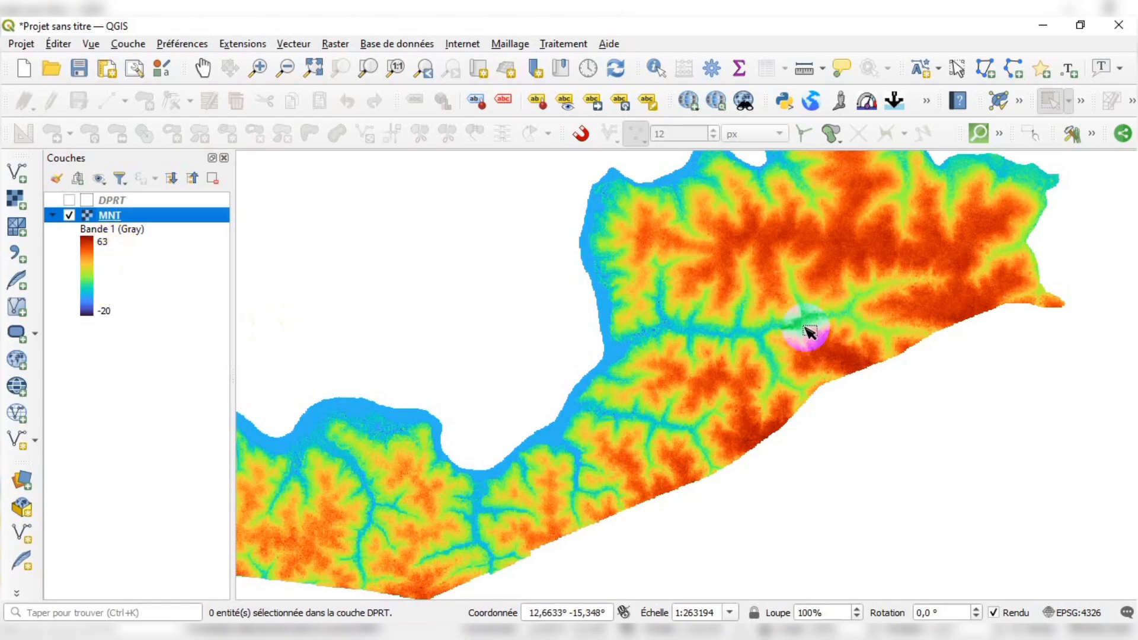
{"action": "scroll", "coordinate": [800, 332], "scroll_direction": "down", "scroll_amount": 1}
{"action": "scroll", "coordinate": [780, 327], "scroll_direction": "up", "scroll_amount": 1}
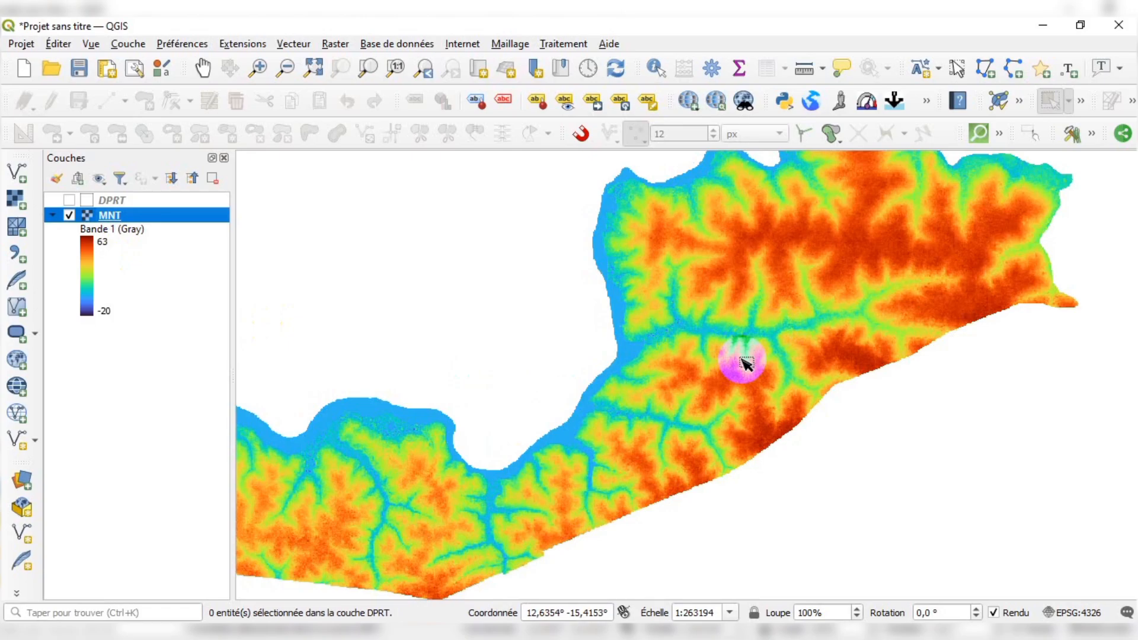
{"action": "scroll", "coordinate": [745, 362], "scroll_direction": "down", "scroll_amount": 1}
{"action": "scroll", "coordinate": [784, 306], "scroll_direction": "up", "scroll_amount": 1}
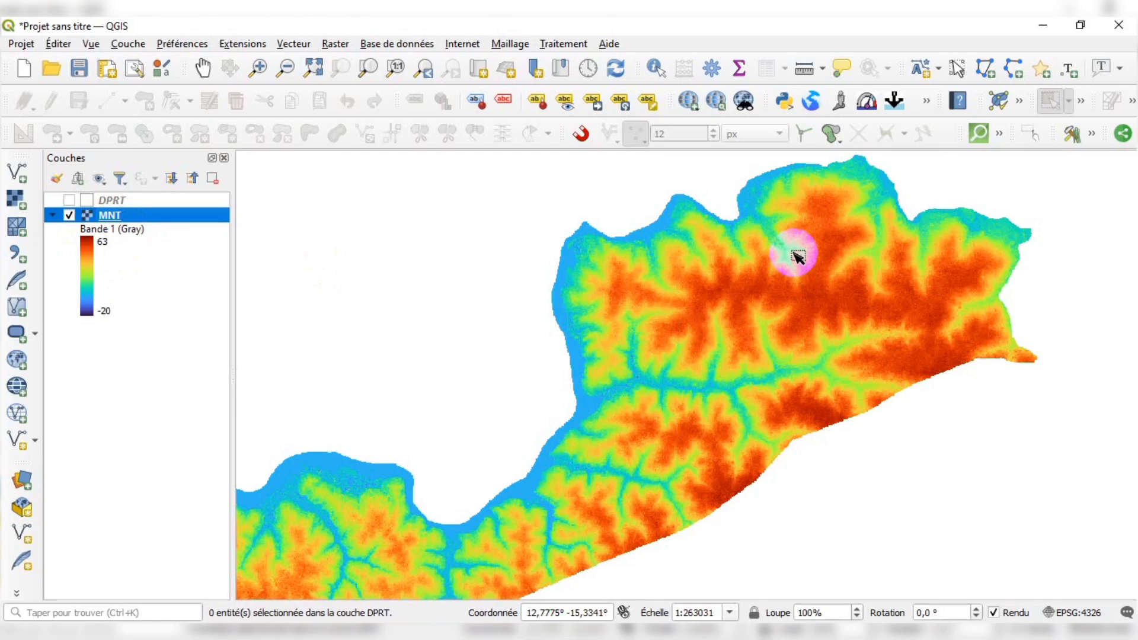
{"action": "scroll", "coordinate": [678, 276], "scroll_direction": "down", "scroll_amount": 1}
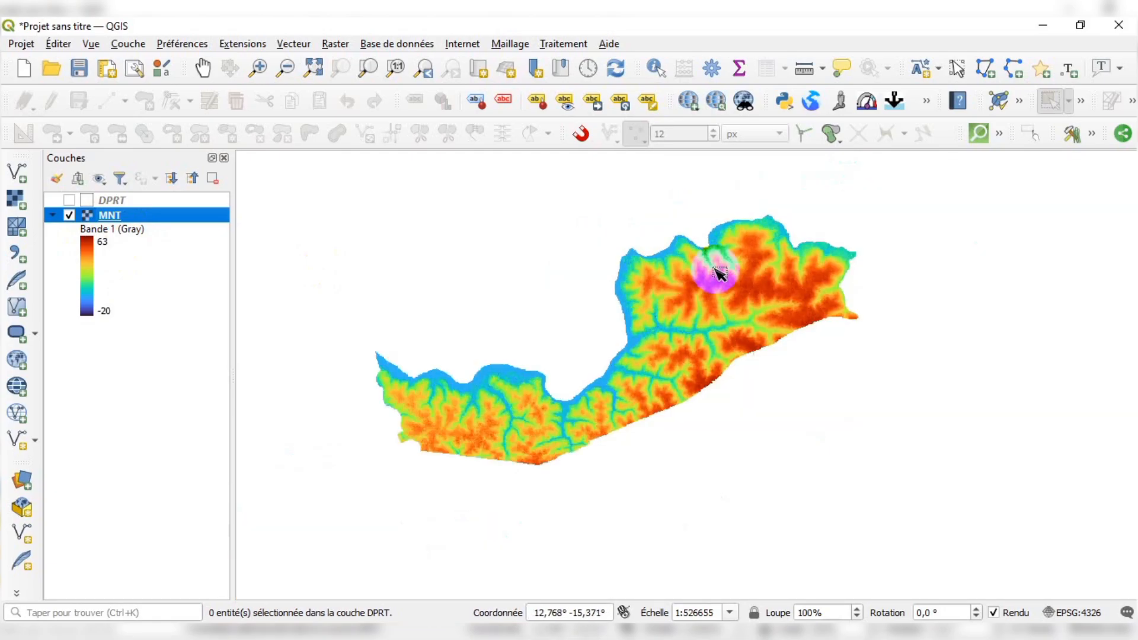
{"action": "scroll", "coordinate": [657, 311], "scroll_direction": "up", "scroll_amount": 1}
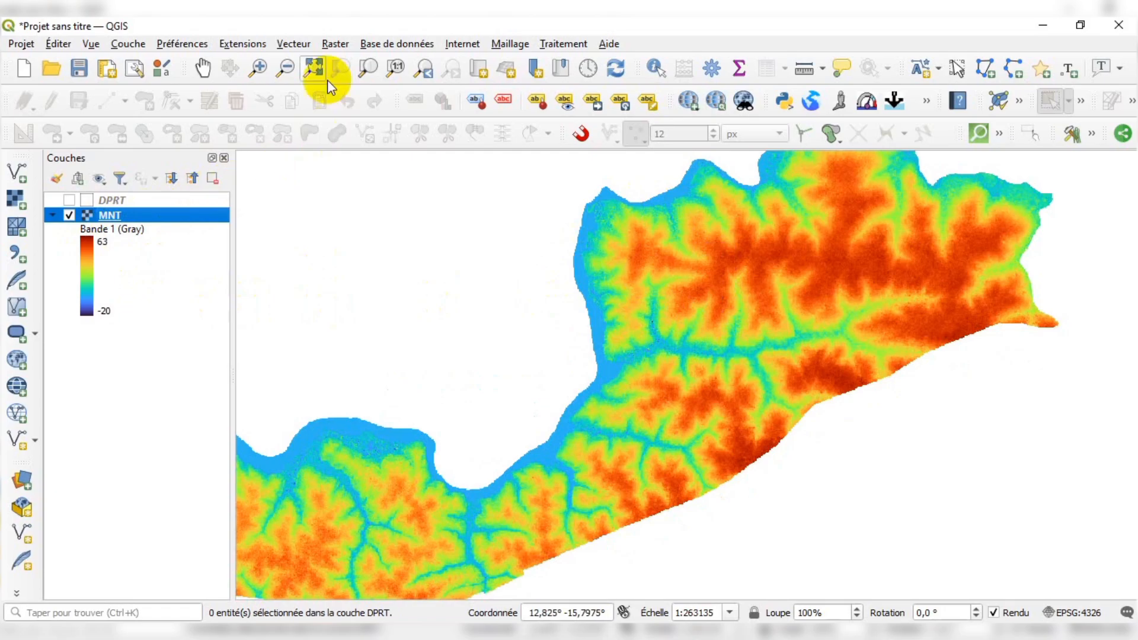
Open the Raster Calculator
{"action": "left_click", "coordinate": [324, 44]}
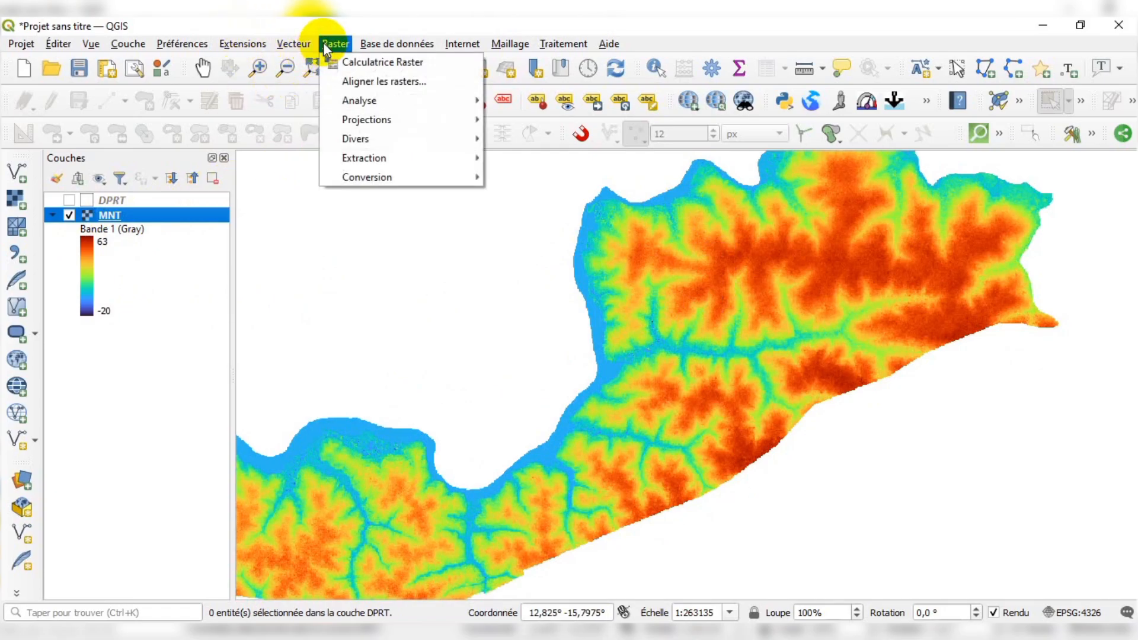
{"action": "left_click", "coordinate": [358, 61]}
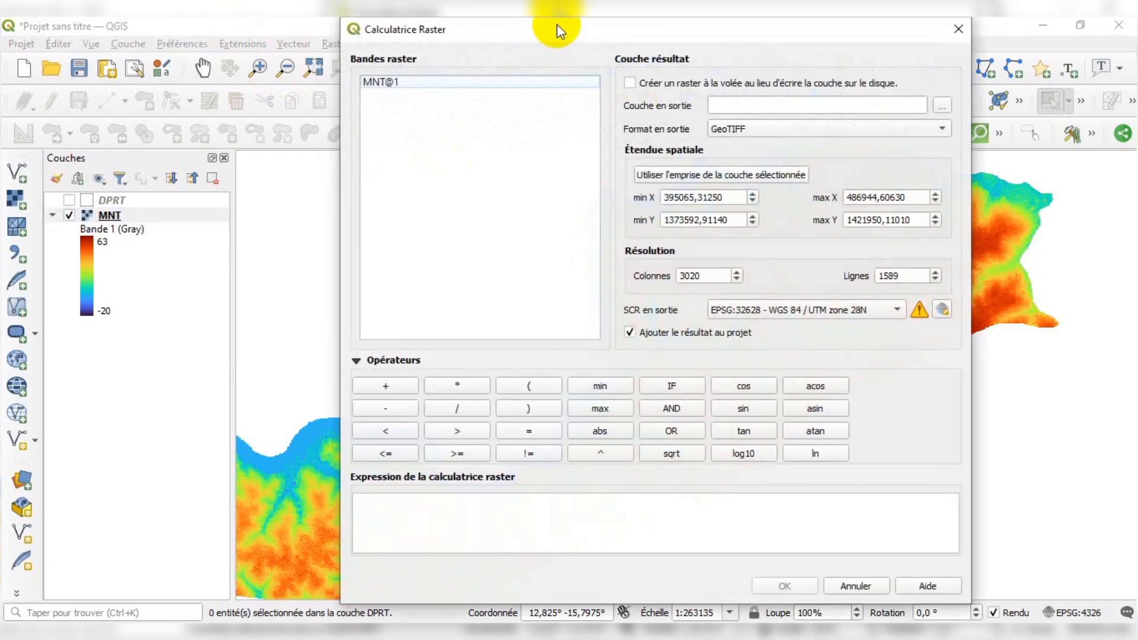
{"action": "left_click_drag", "start_coordinate": [557, 29], "coordinate": [525, 42]}
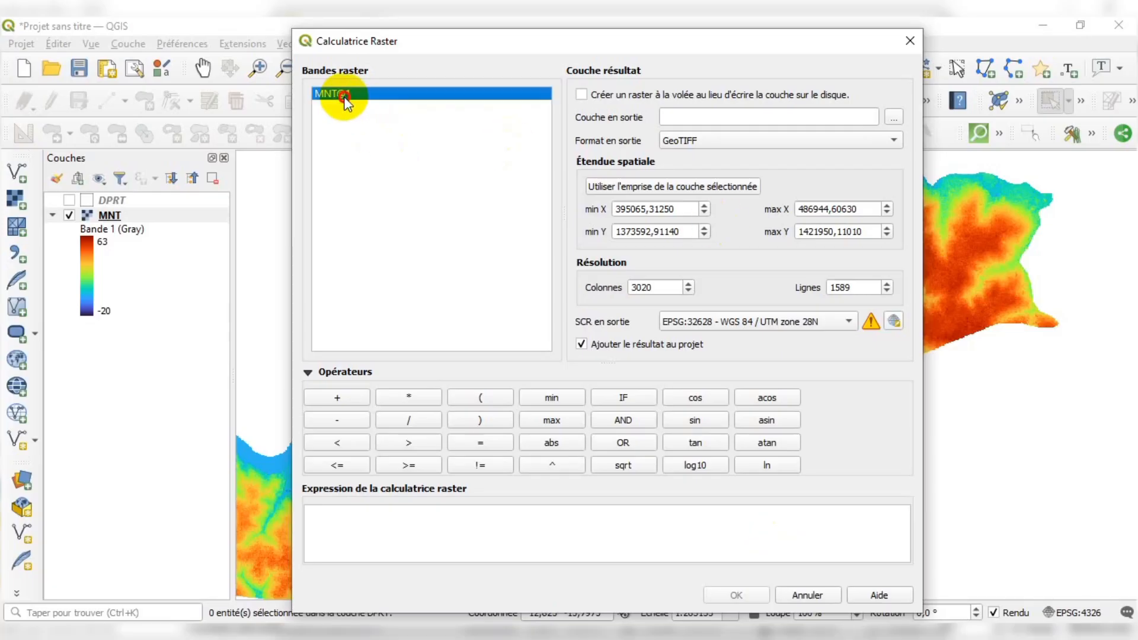
Build the expression "MNT@1" <= 30 in the Raster Calculator, removing the duplicated operator
{"action": "double_click", "coordinate": [343, 97]}
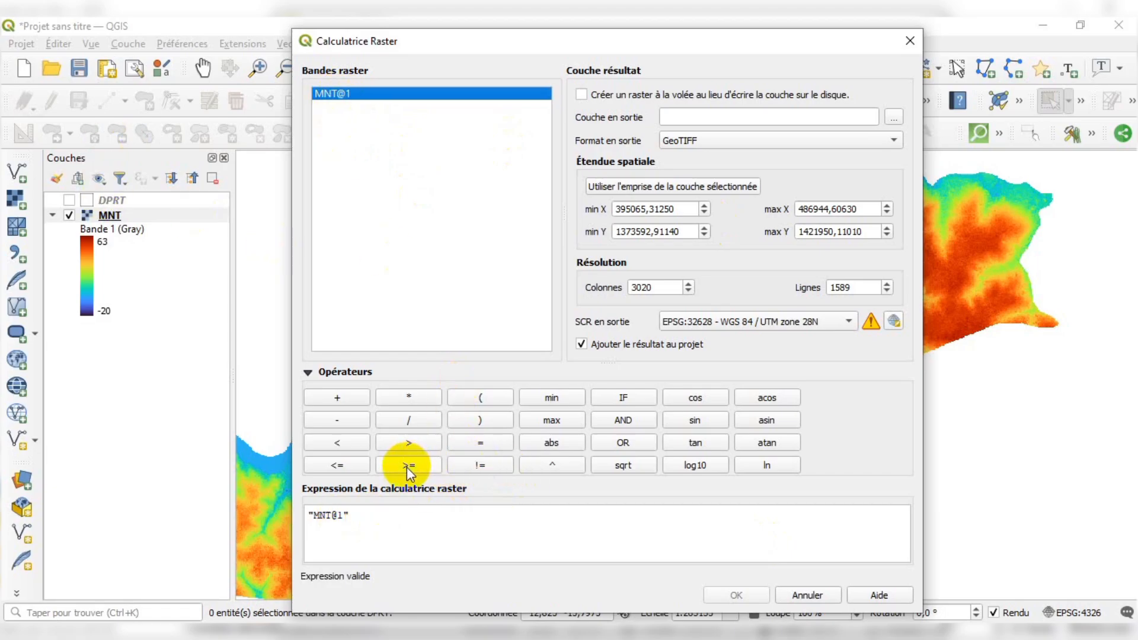
{"action": "left_click", "coordinate": [350, 466]}
{"action": "left_click", "coordinate": [349, 466]}
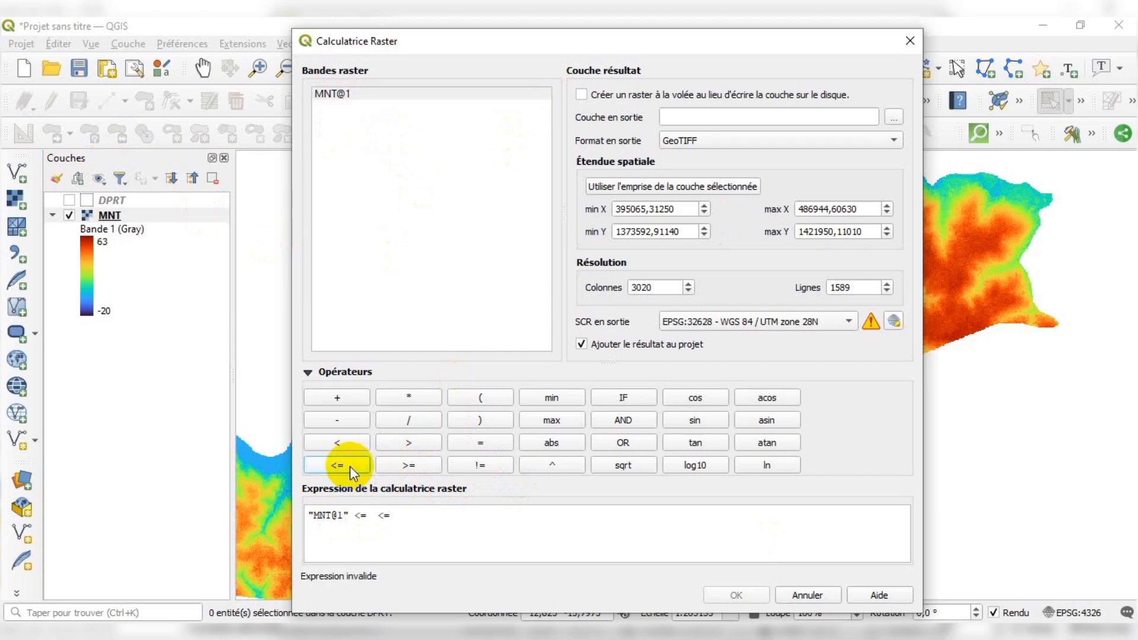
{"action": "left_click", "coordinate": [423, 517]}
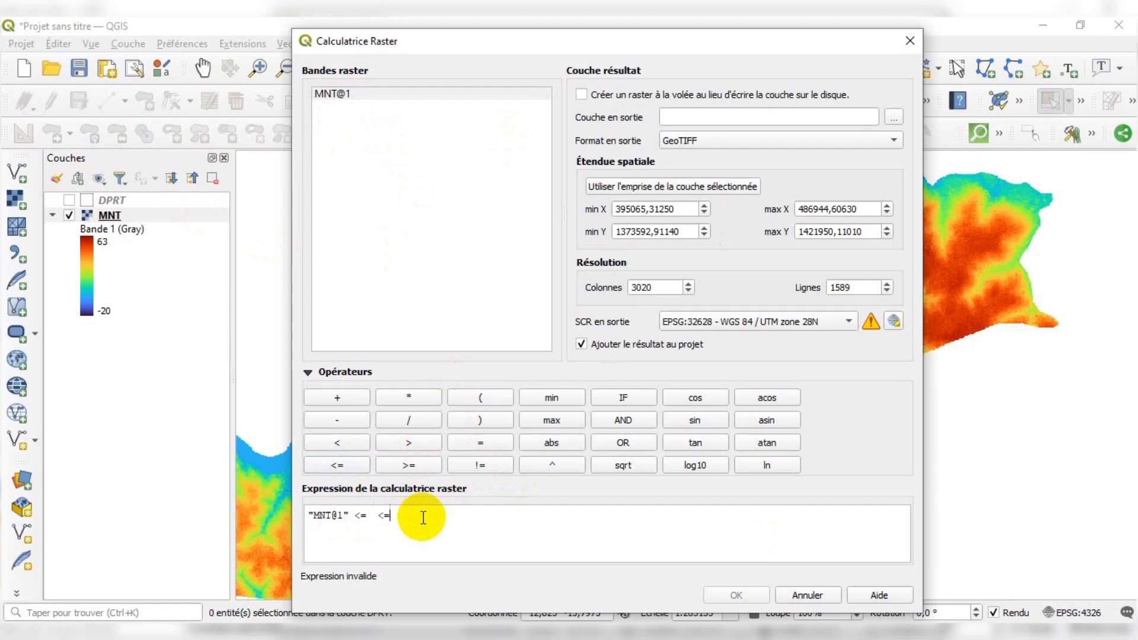
{"action": "key", "text": "BackSpace"}
{"action": "key", "text": "BackSpace"}
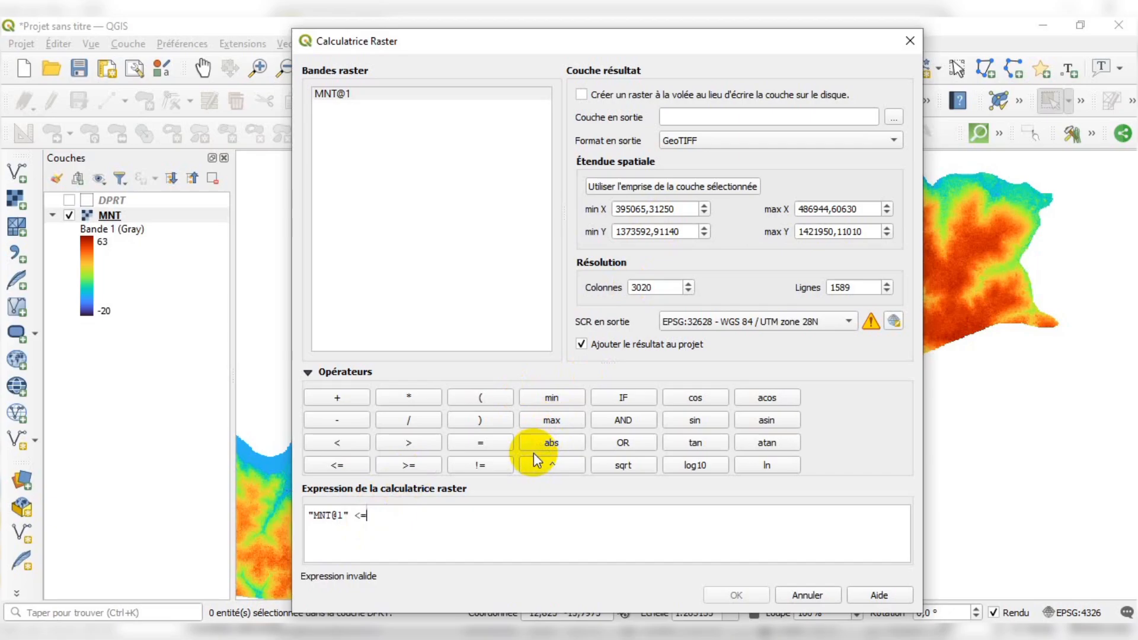
{"action": "type", "text": "30"}
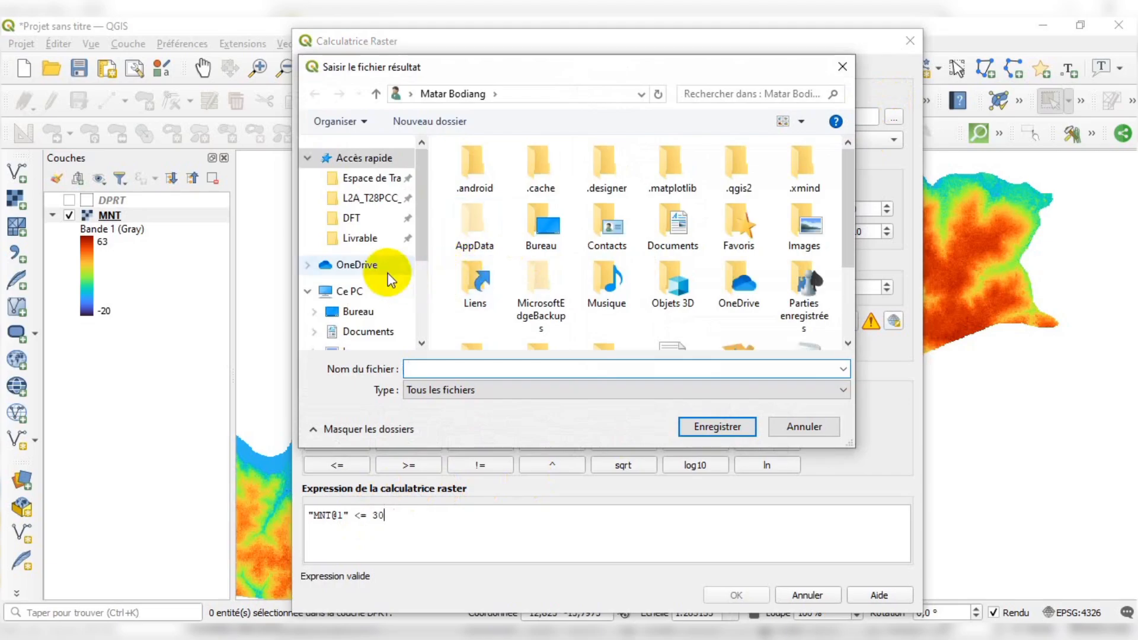
In the output file browser, create a new folder named ProjetGoudomp inside Espace de Travail
{"action": "left_click", "coordinate": [366, 178]}
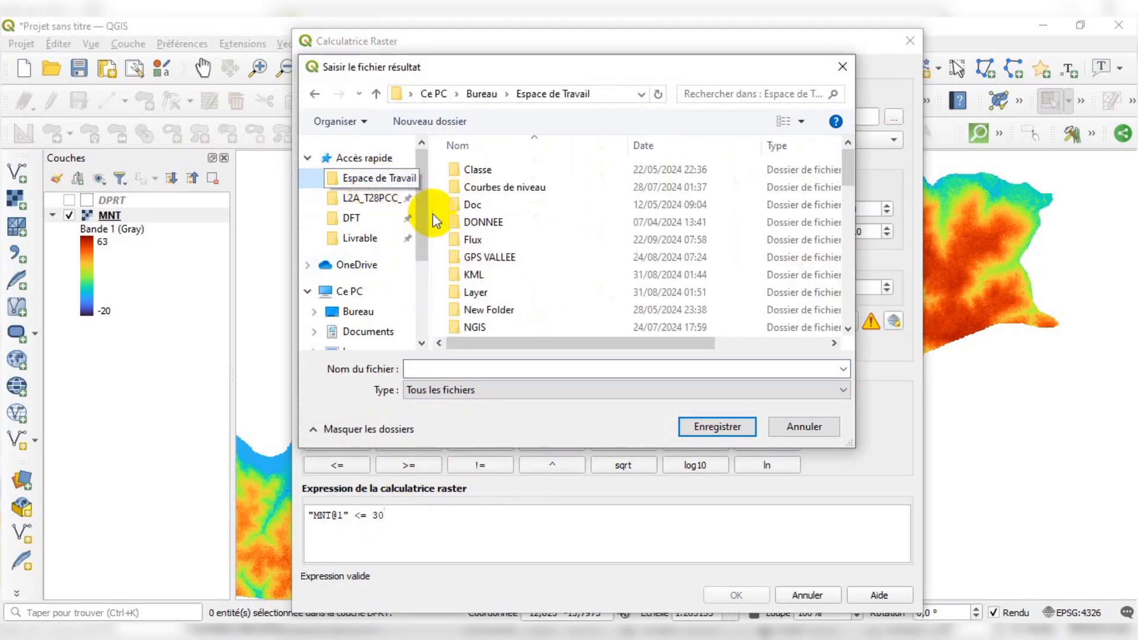
{"action": "scroll", "coordinate": [537, 305], "scroll_direction": "down", "scroll_amount": 5}
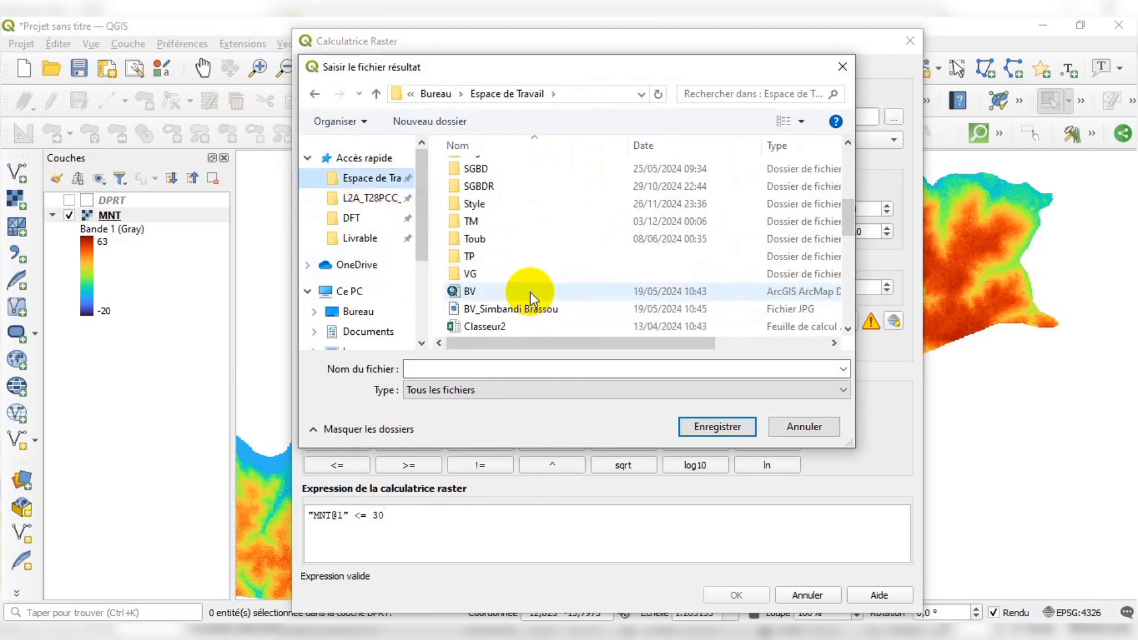
{"action": "scroll", "coordinate": [472, 133], "scroll_direction": "down", "scroll_amount": 4}
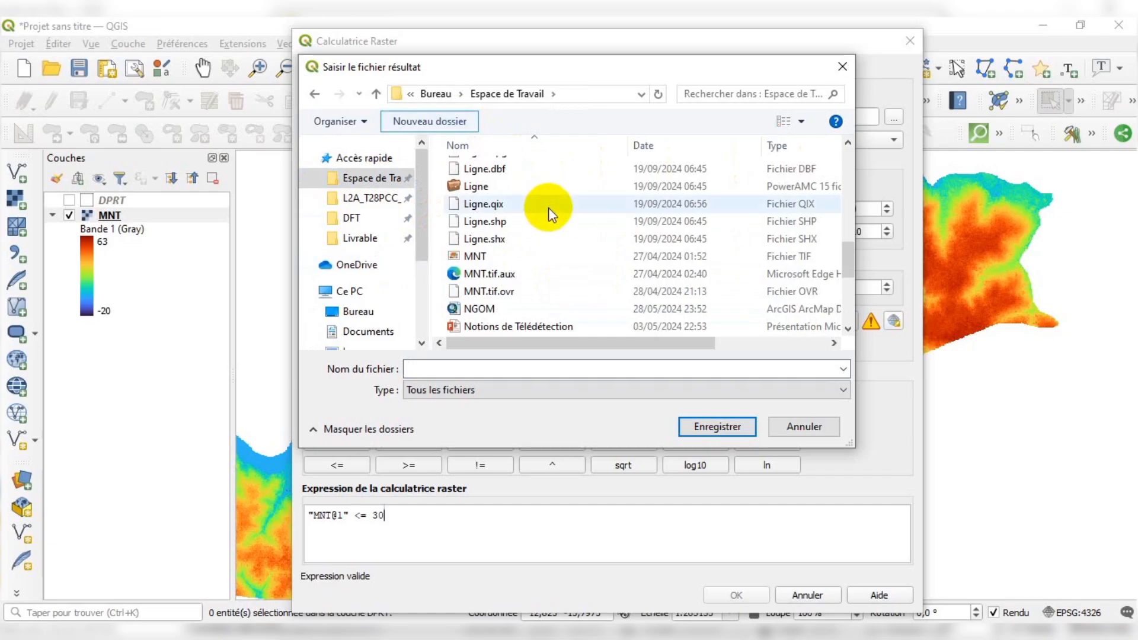
{"action": "key", "text": "ctrl+shift+n"}
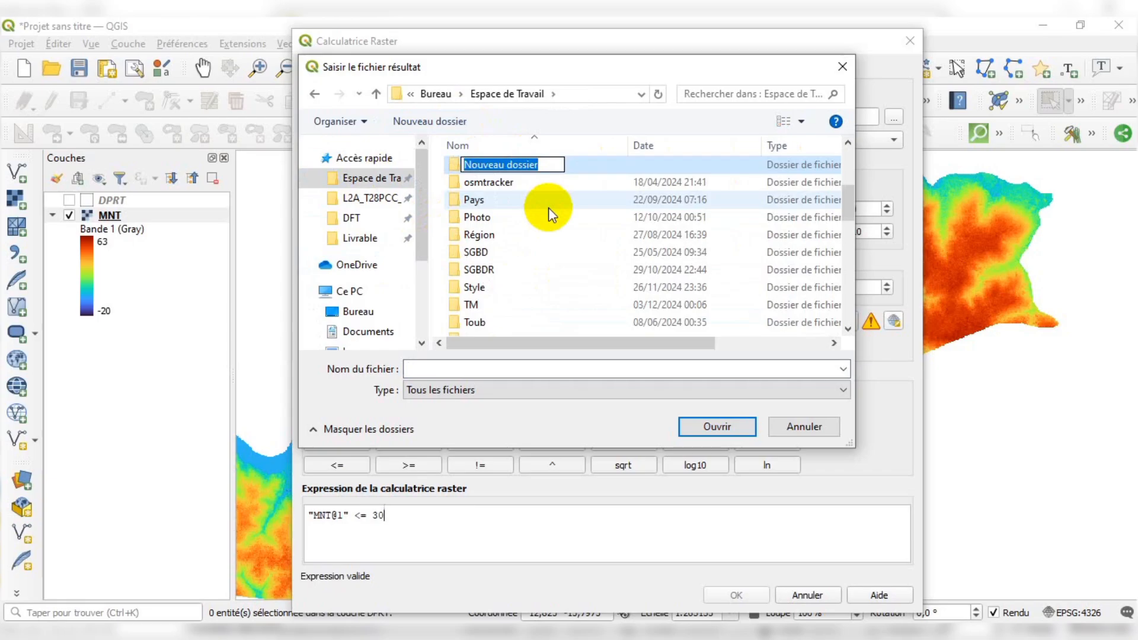
{"action": "type", "text": "Po"}
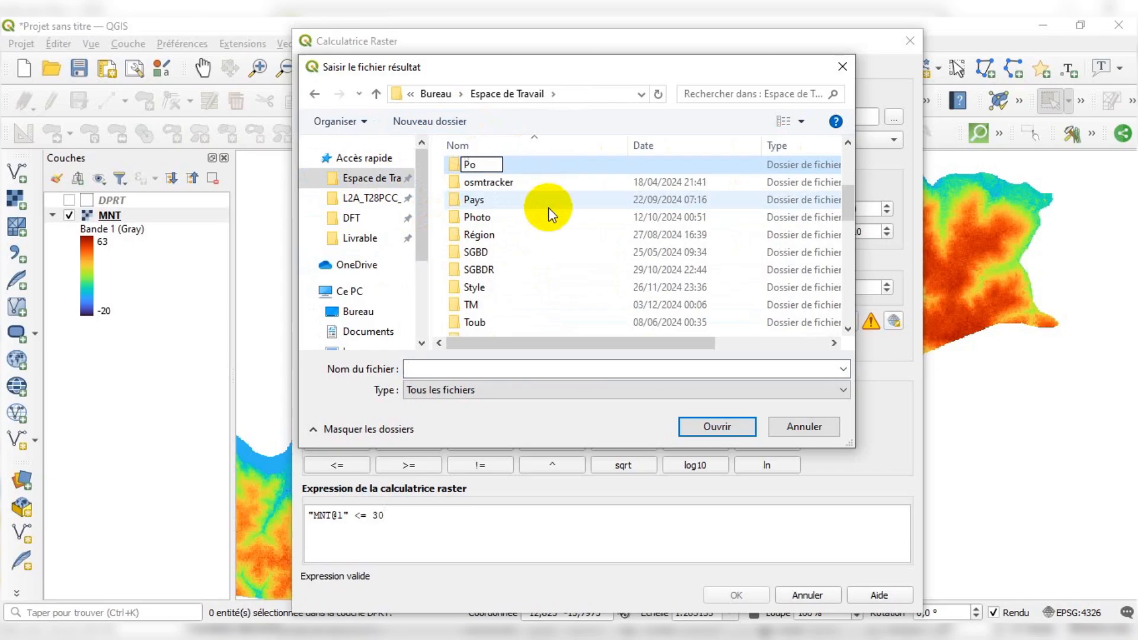
{"action": "key", "text": "BackSpace"}
{"action": "type", "text": "rojetGou"}
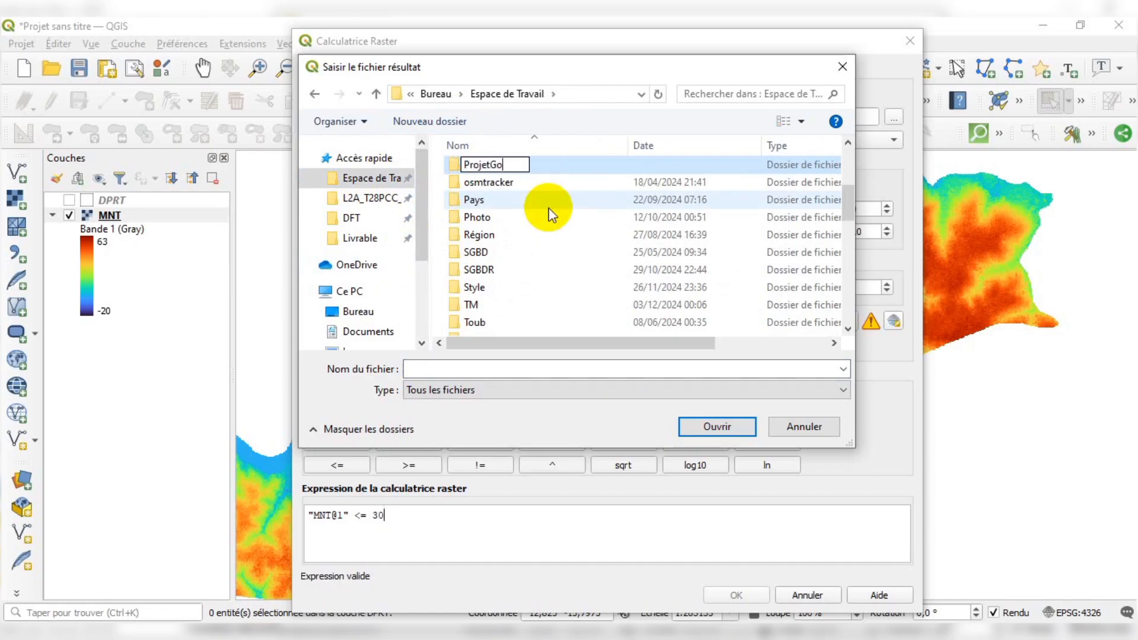
{"action": "type", "text": "domp"}
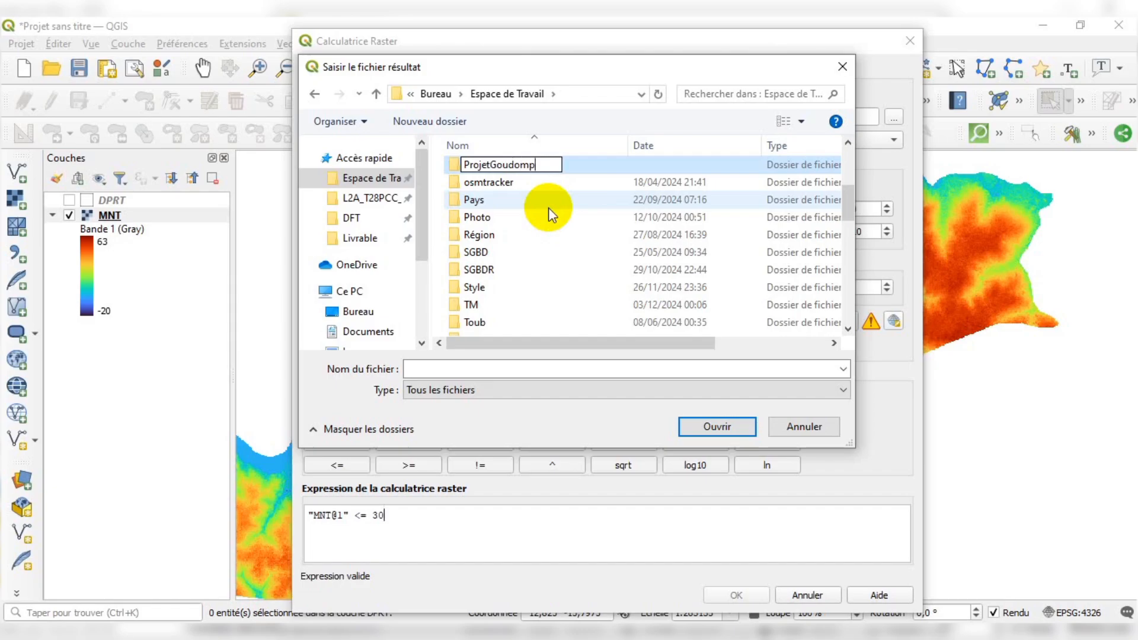
{"action": "left_click", "coordinate": [551, 210]}
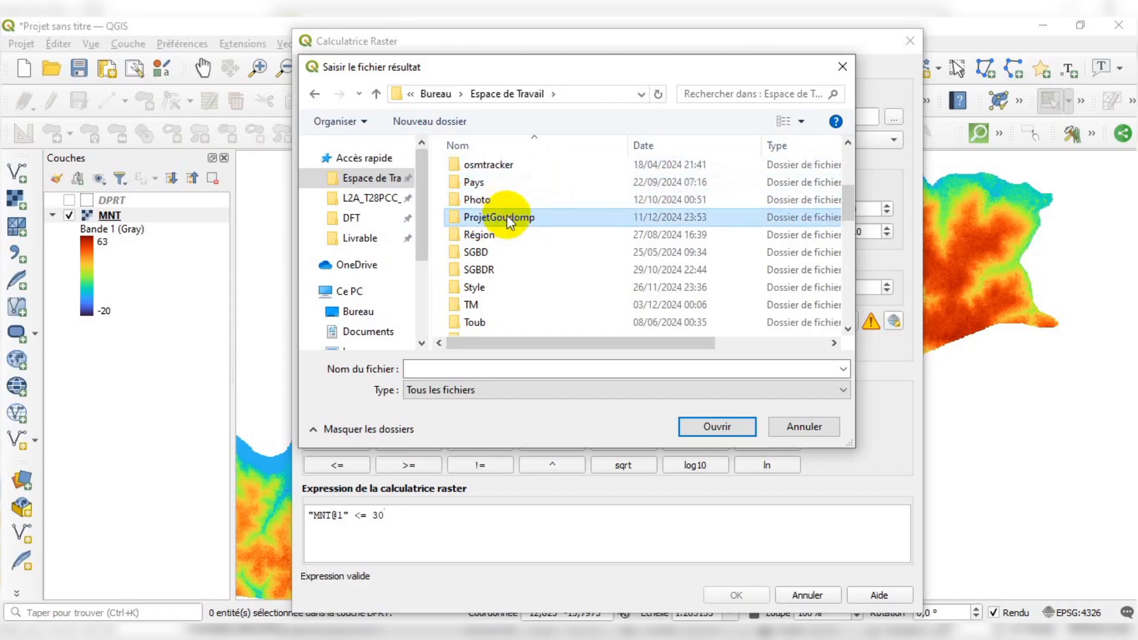
Open the ProjetGoudomp folder and save the output layer there as MNT
{"action": "double_click", "coordinate": [504, 217]}
{"action": "left_click", "coordinate": [459, 372]}
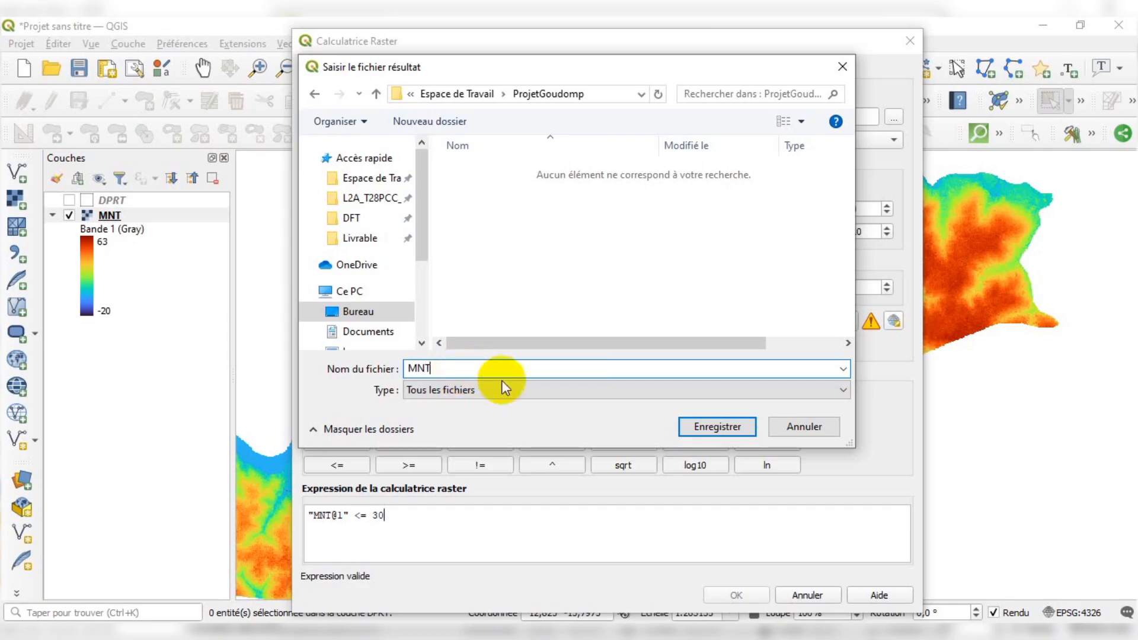
{"action": "left_click", "coordinate": [593, 389]}
{"action": "left_click", "coordinate": [593, 389]}
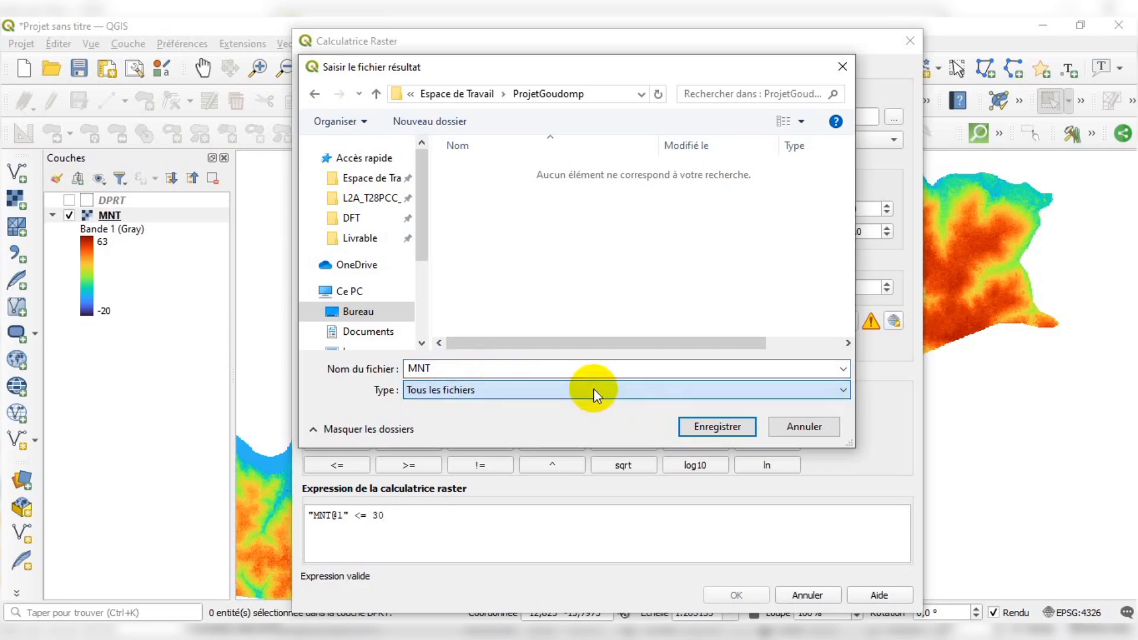
{"action": "left_click", "coordinate": [701, 427]}
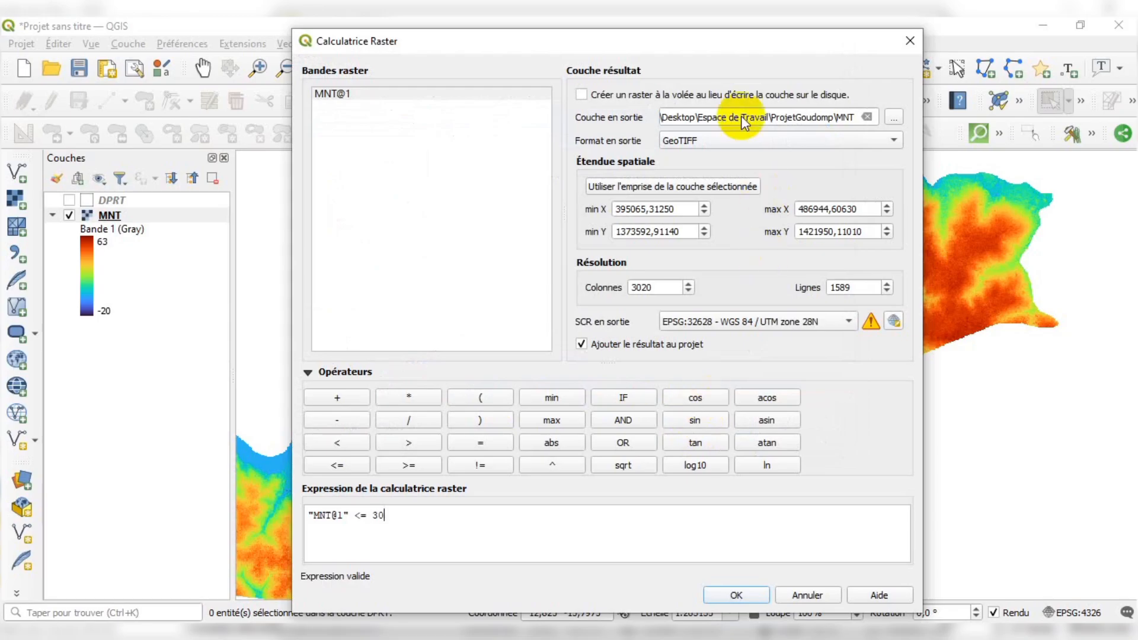
Choose GeoTIFF as the output format and run the raster calculation
{"action": "left_click", "coordinate": [724, 136]}
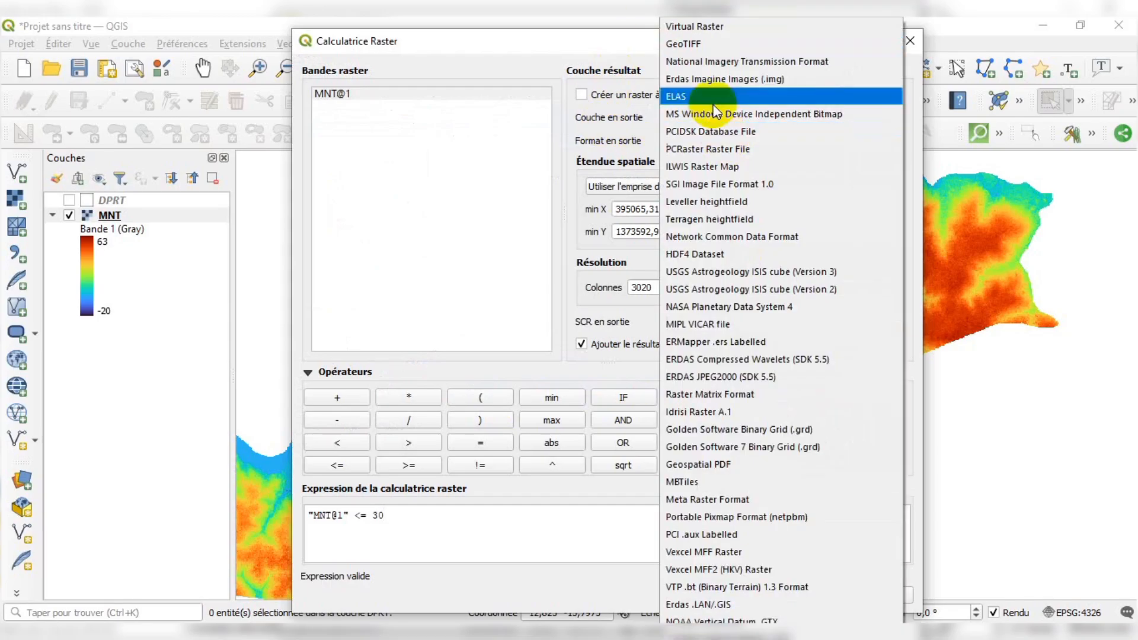
{"action": "left_click", "coordinate": [702, 43]}
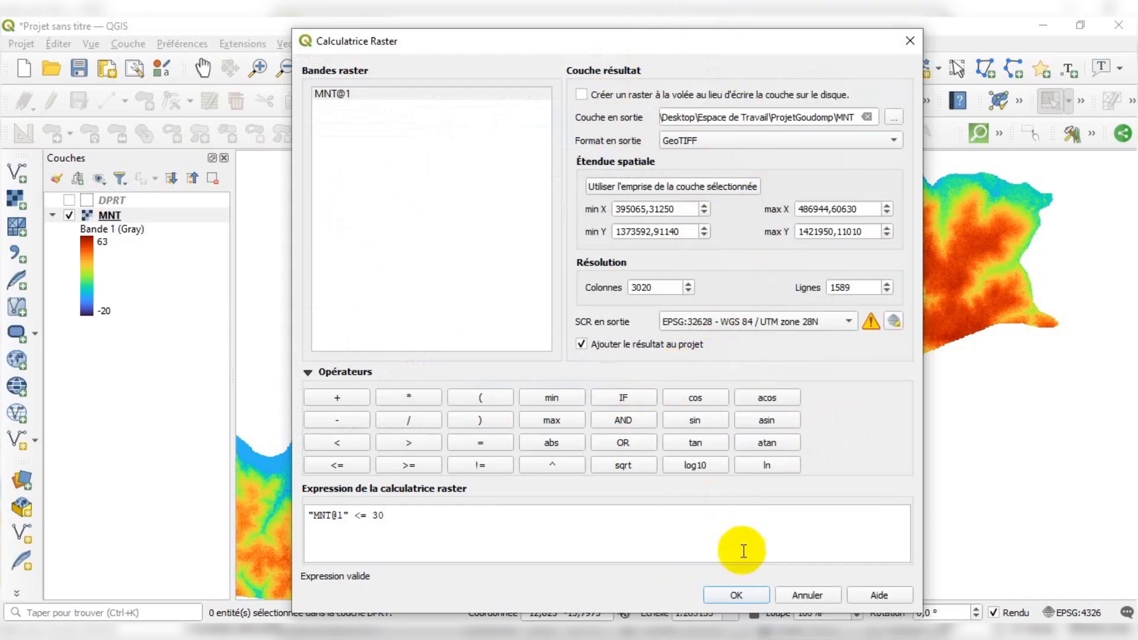
{"action": "left_click", "coordinate": [736, 595]}
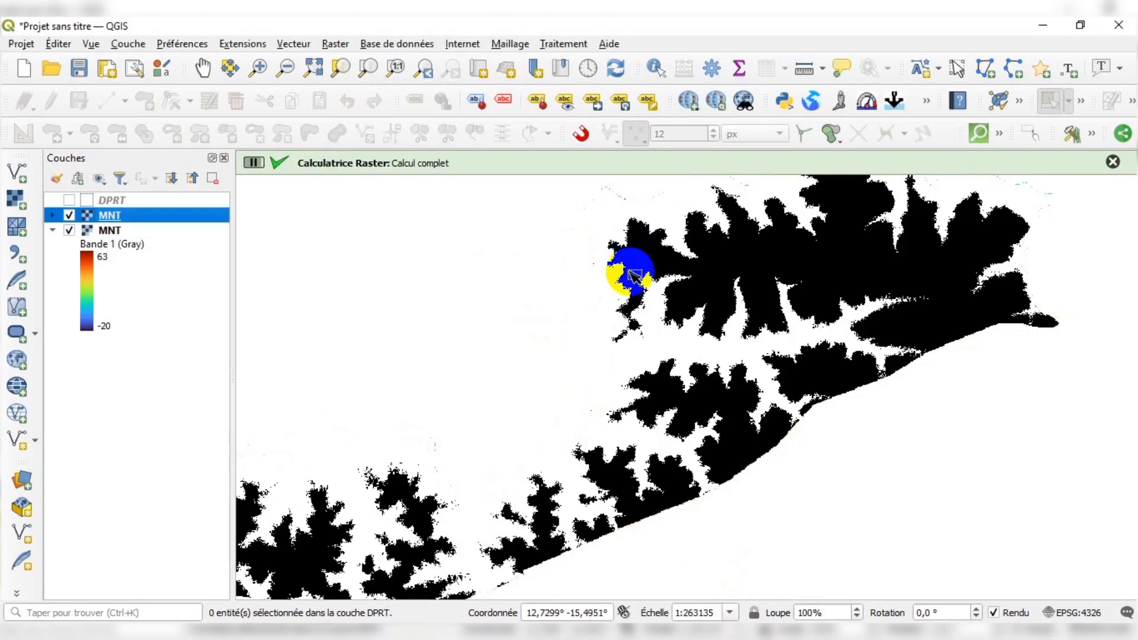
Hide the original MNT layer and expand the new result layer's legend
{"action": "scroll", "coordinate": [669, 253], "scroll_direction": "down", "scroll_amount": 1}
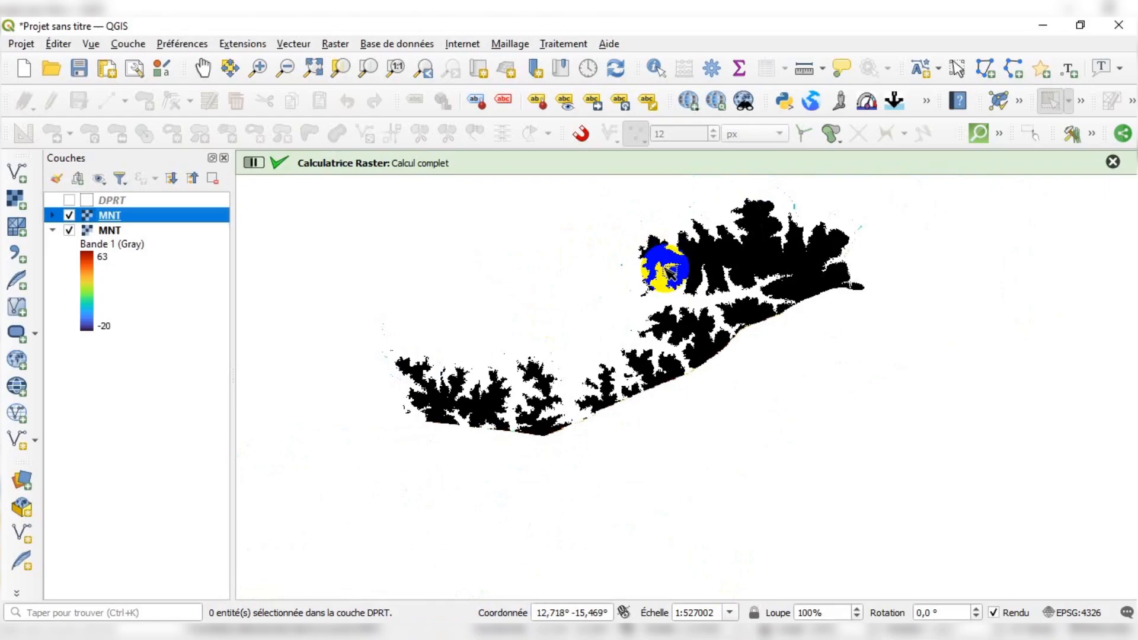
{"action": "scroll", "coordinate": [670, 271], "scroll_direction": "up", "scroll_amount": 1}
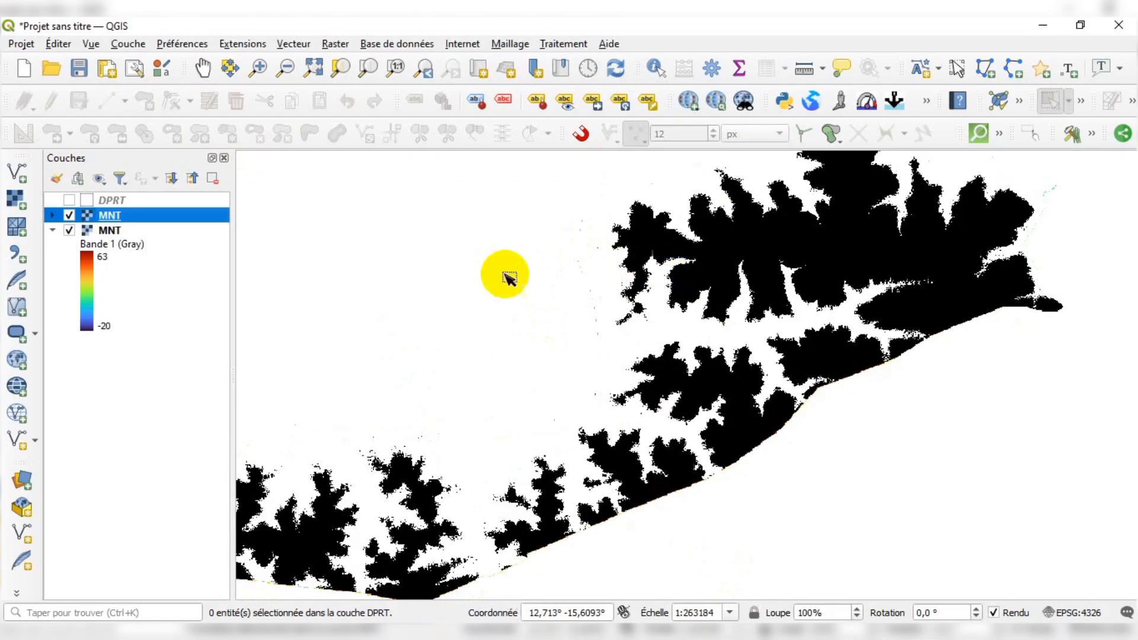
{"action": "left_click", "coordinate": [69, 230]}
{"action": "left_click", "coordinate": [53, 215]}
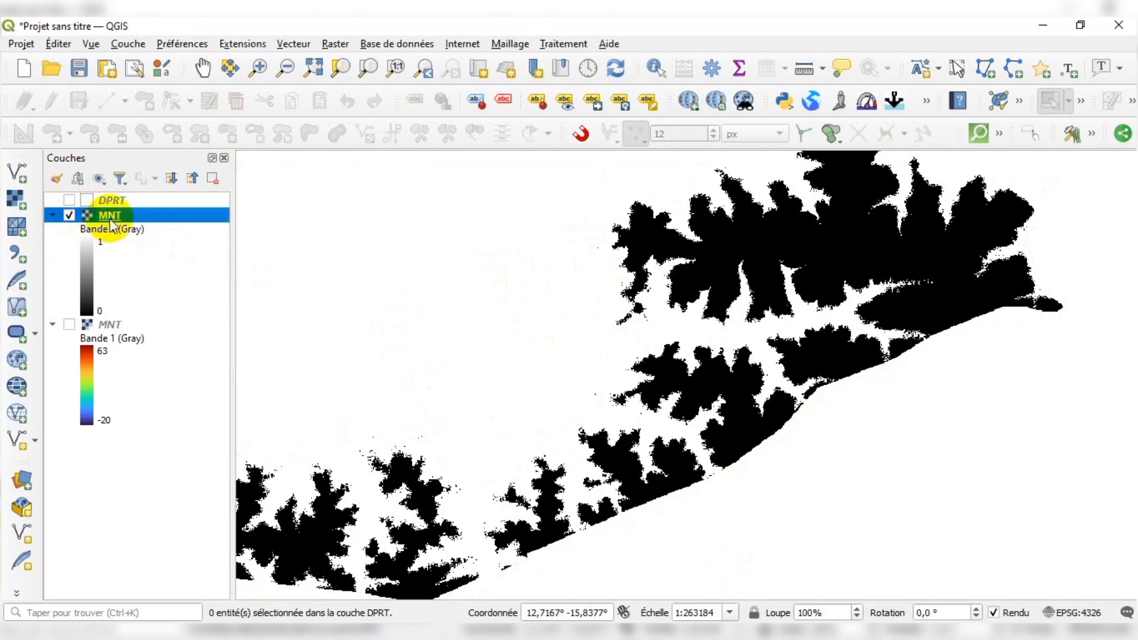
{"action": "scroll", "coordinate": [642, 272], "scroll_direction": "down", "scroll_amount": 1}
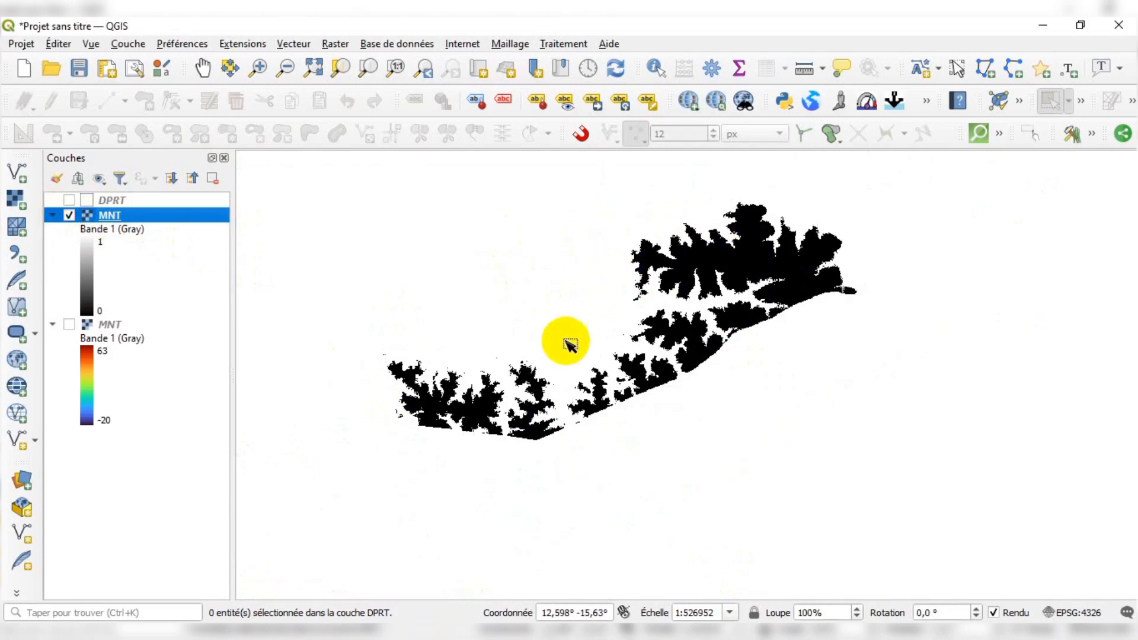
{"action": "left_click", "coordinate": [95, 261]}
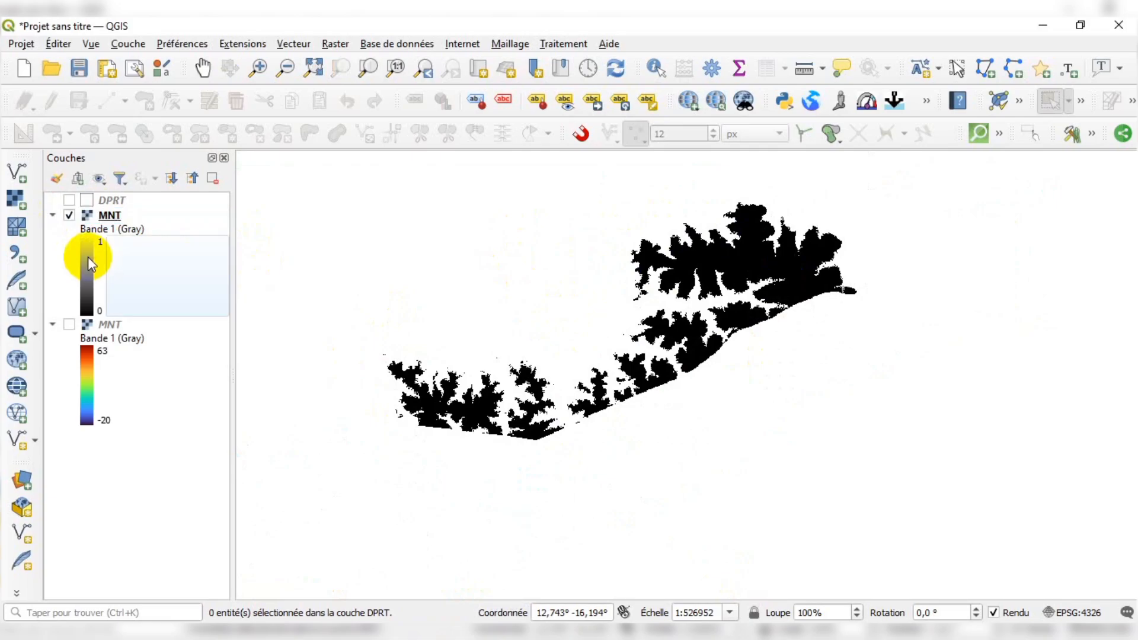
Open the result layer's properties and switch its symbology to single-band pseudocolor, then confirm
{"action": "right_click", "coordinate": [108, 218]}
{"action": "left_click", "coordinate": [156, 541]}
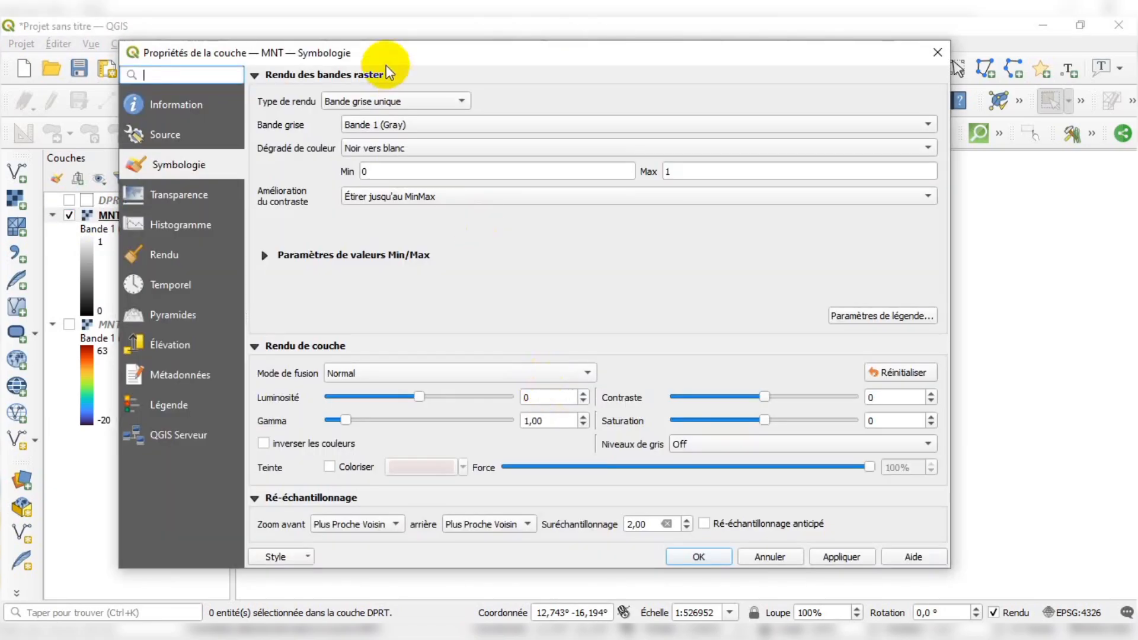
{"action": "left_click", "coordinate": [378, 104]}
{"action": "left_click", "coordinate": [386, 126]}
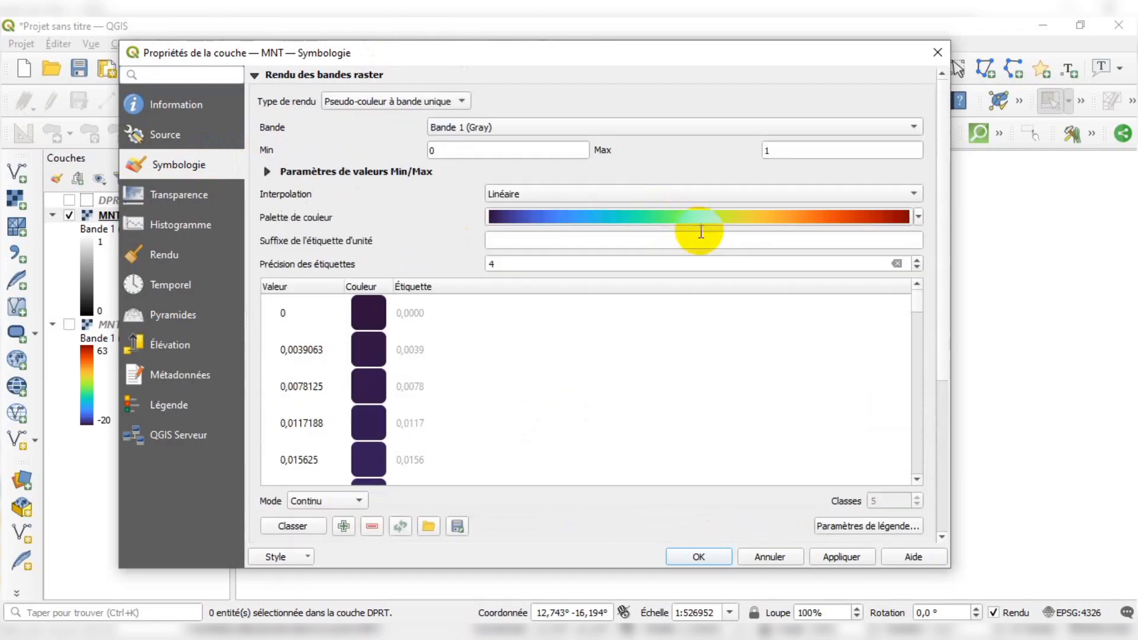
{"action": "scroll", "coordinate": [539, 393], "scroll_direction": "down", "scroll_amount": 9}
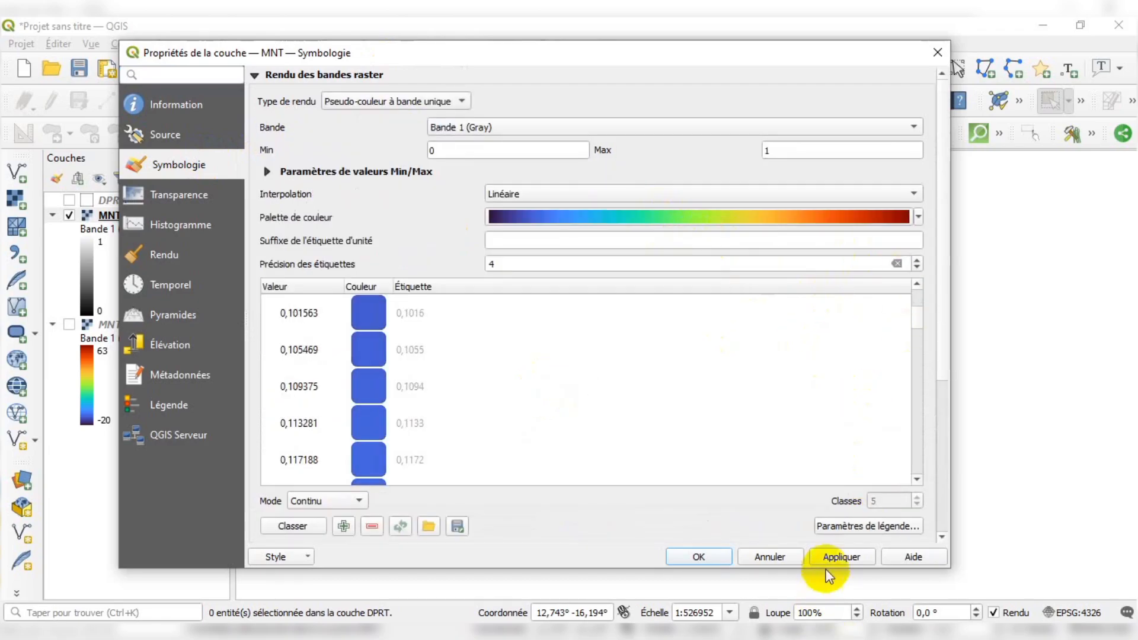
{"action": "left_click", "coordinate": [719, 561]}
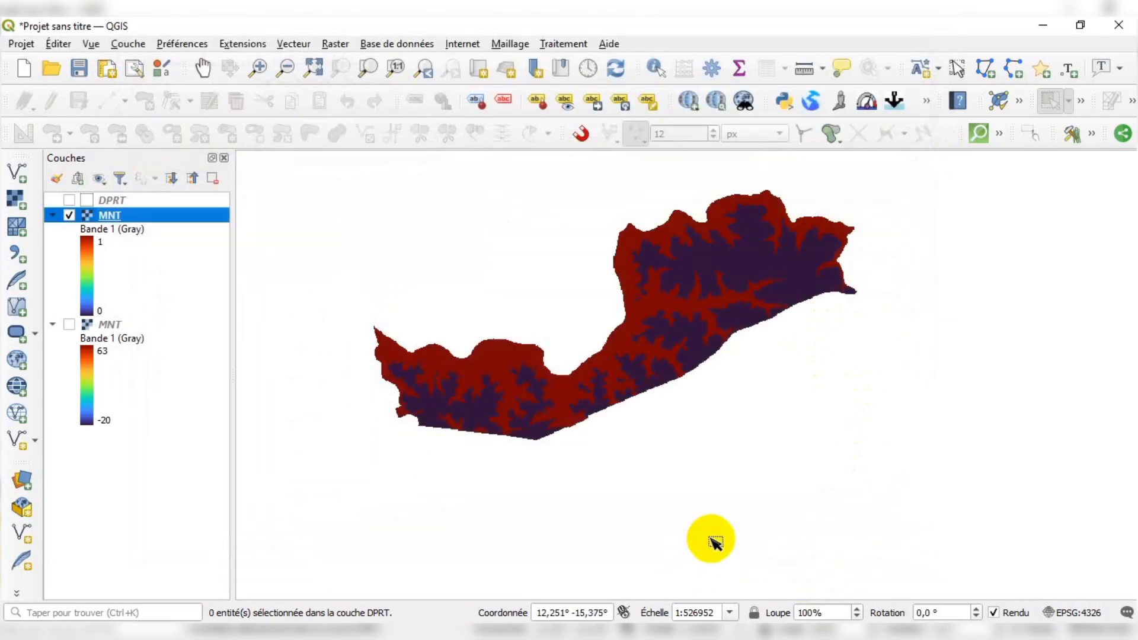
Reopen the result layer's symbology and choose the Reds color ramp
{"action": "scroll", "coordinate": [662, 254], "scroll_direction": "up", "scroll_amount": 1}
{"action": "scroll", "coordinate": [664, 253], "scroll_direction": "down", "scroll_amount": 1}
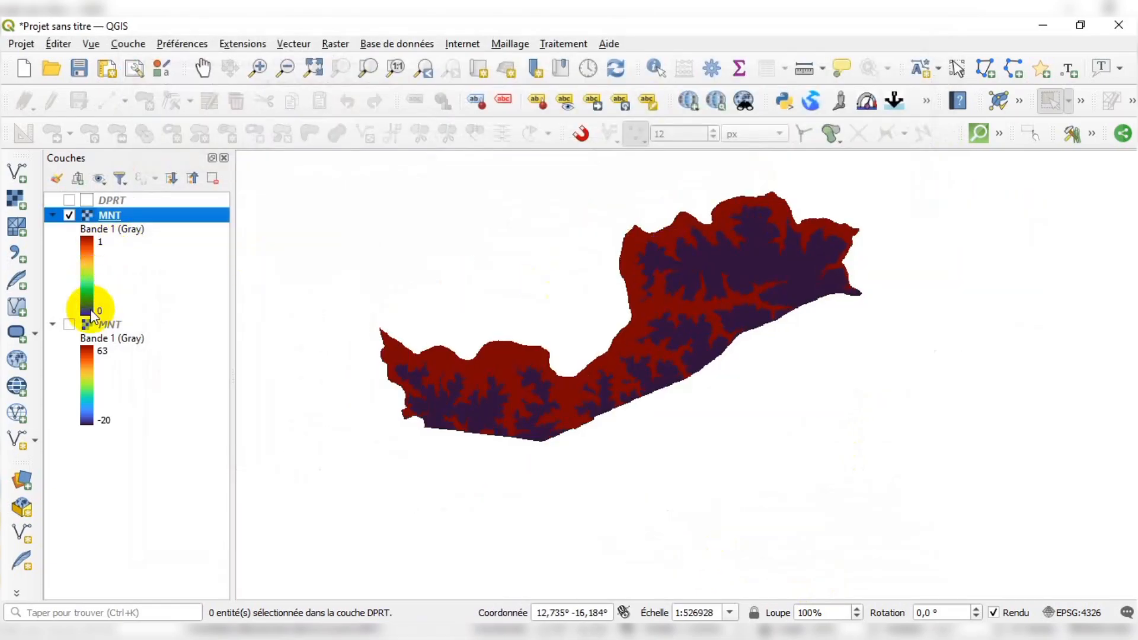
{"action": "left_click", "coordinate": [87, 255]}
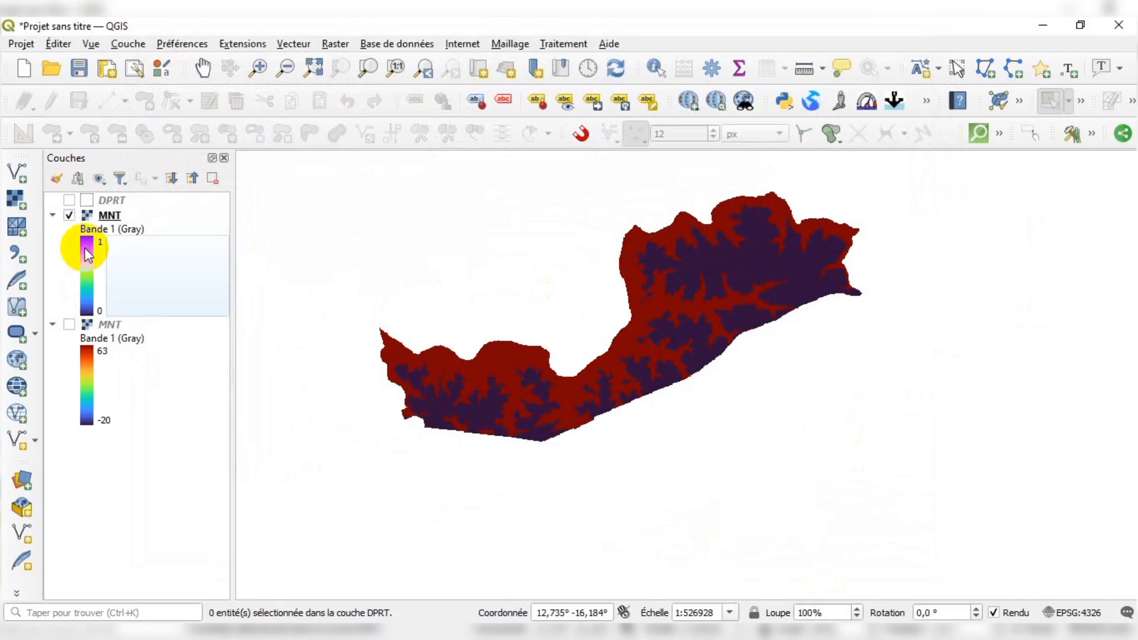
{"action": "double_click", "coordinate": [145, 304]}
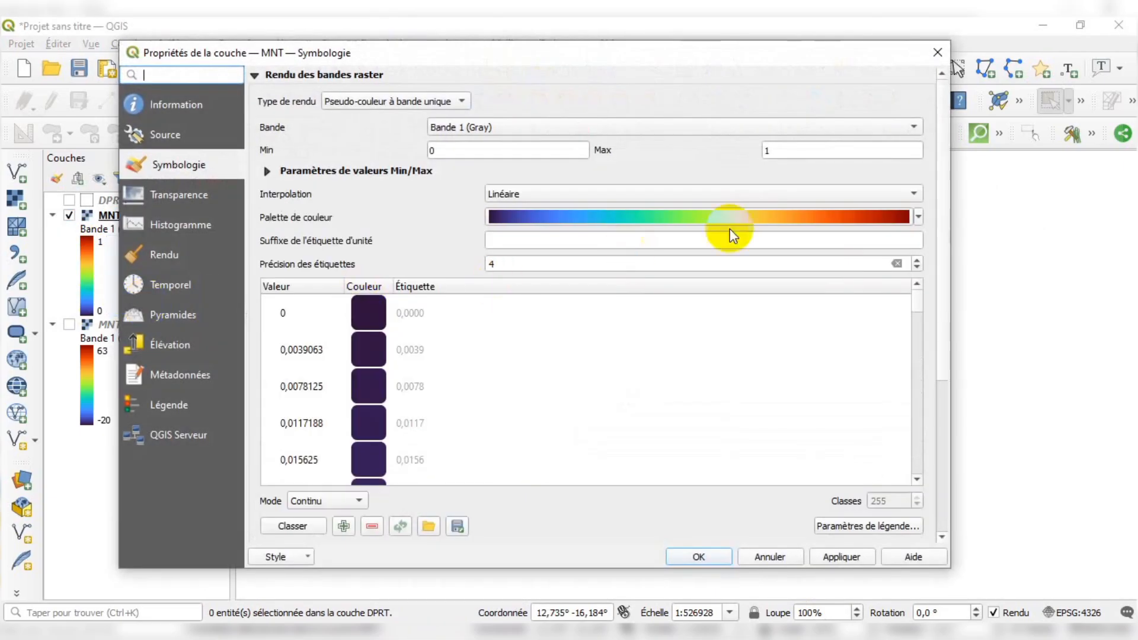
{"action": "left_click", "coordinate": [919, 217]}
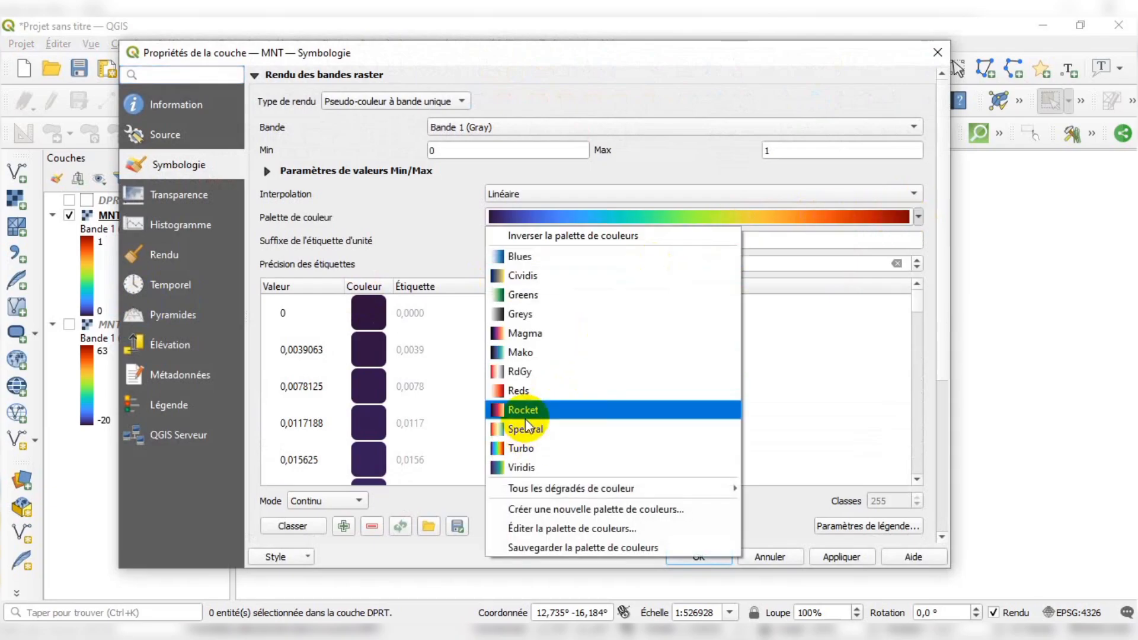
{"action": "left_click", "coordinate": [525, 392]}
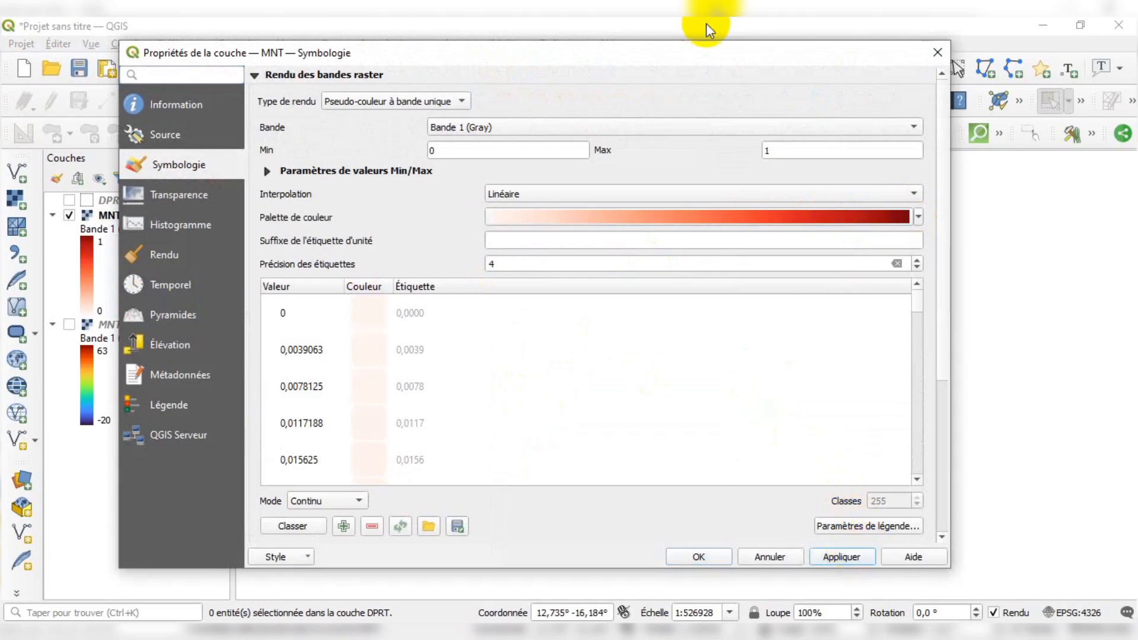
Change the result layer's color ramp to Spectral, apply it and close the properties
{"action": "left_click_drag", "start_coordinate": [700, 53], "coordinate": [761, 94]}
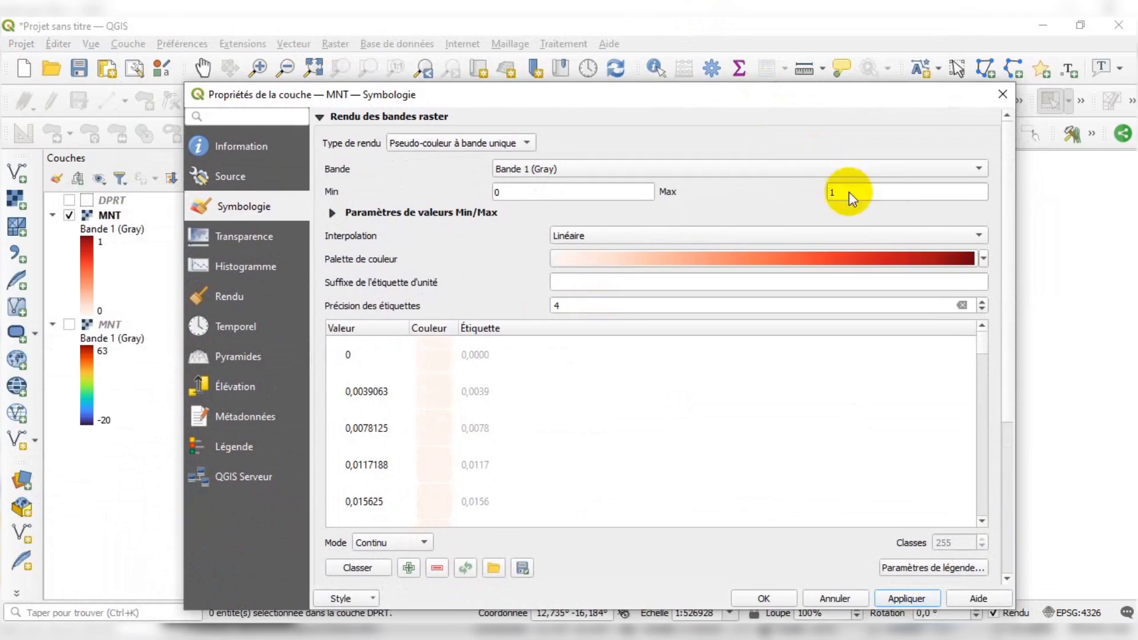
{"action": "left_click", "coordinate": [983, 258]}
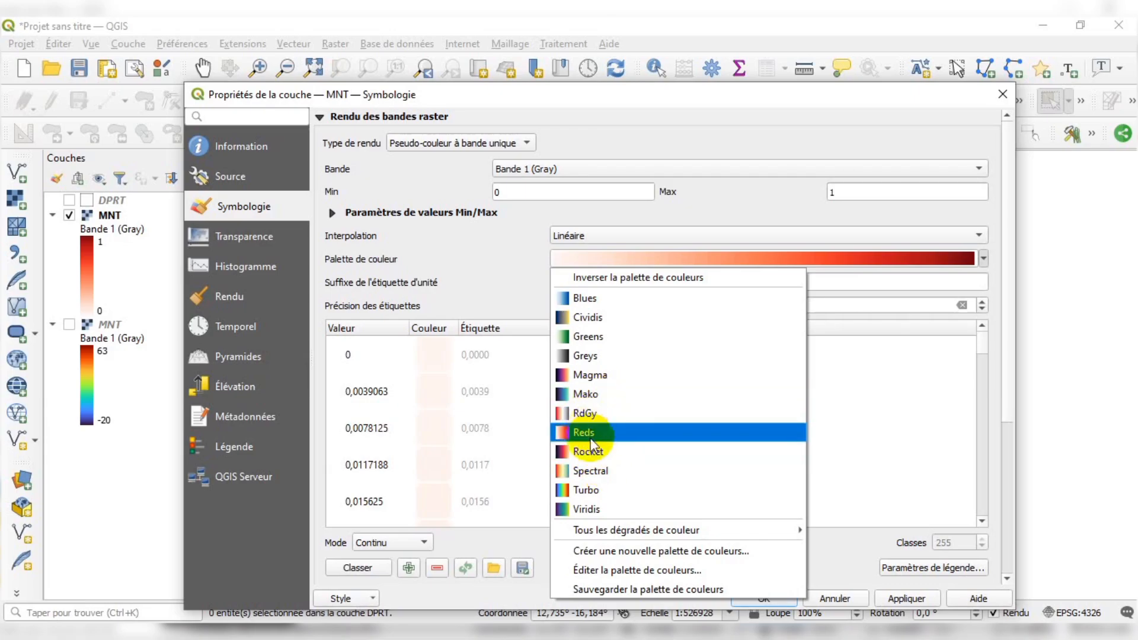
{"action": "left_click", "coordinate": [589, 471]}
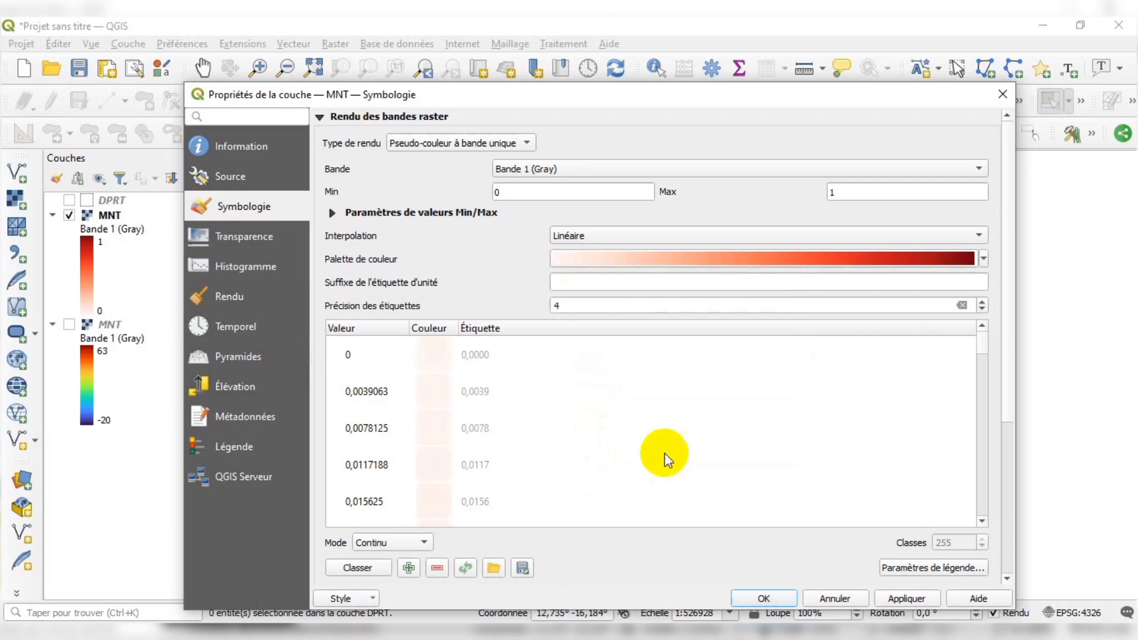
{"action": "left_click", "coordinate": [904, 596]}
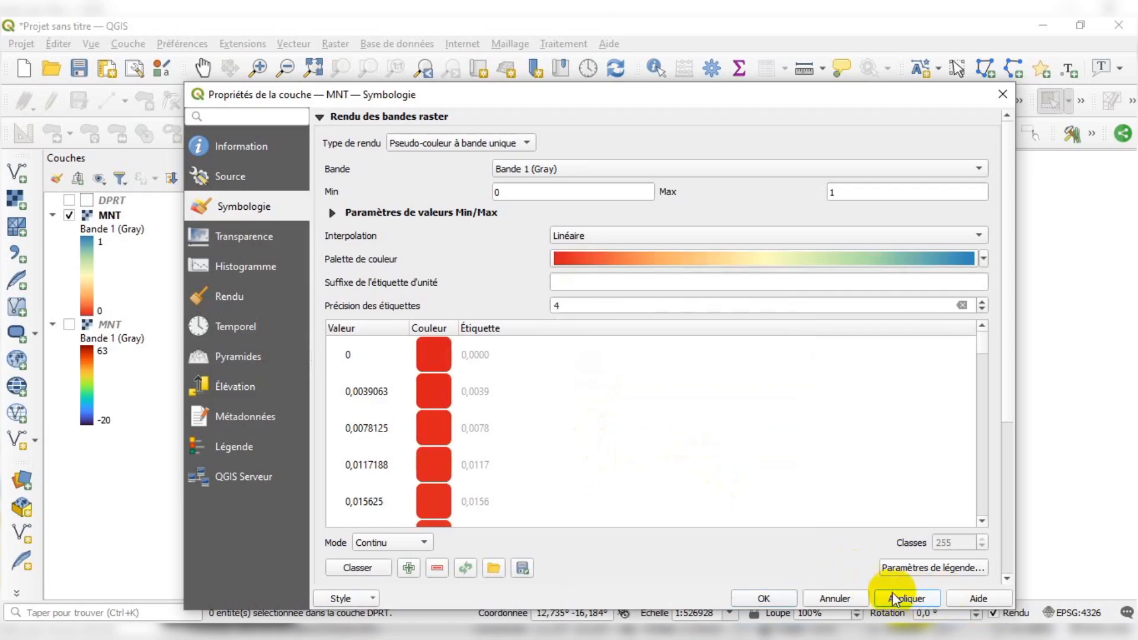
{"action": "left_click", "coordinate": [771, 596]}
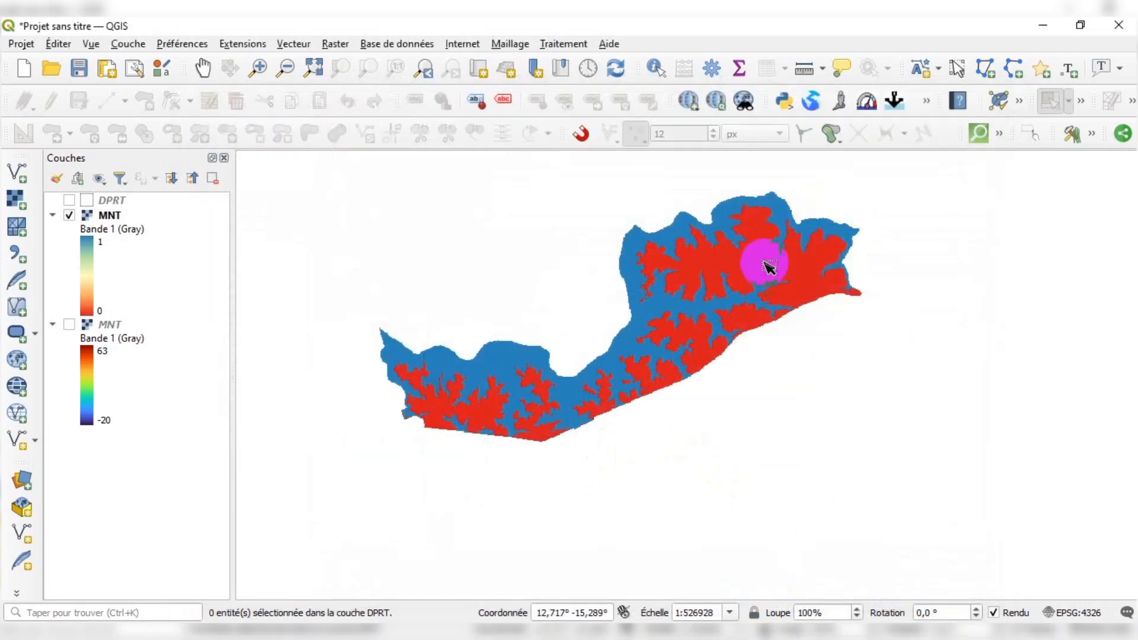
Zoom in and out across the result map to examine the high and low zones
{"action": "scroll", "coordinate": [704, 247], "scroll_direction": "up", "scroll_amount": 1}
{"action": "scroll", "coordinate": [808, 290], "scroll_direction": "down", "scroll_amount": 1}
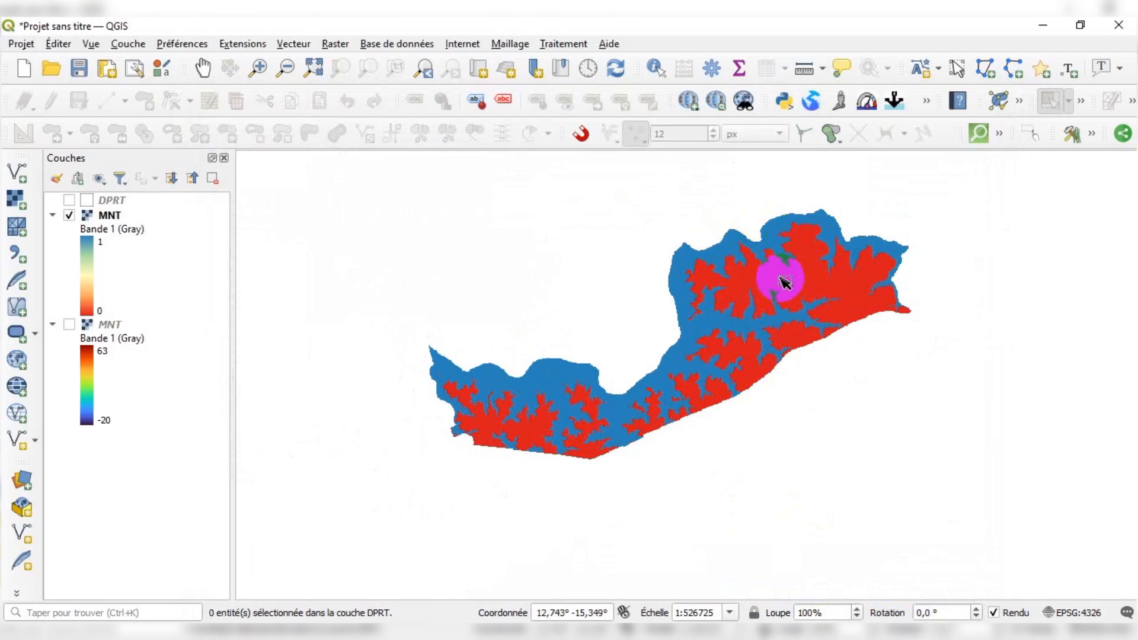
{"action": "scroll", "coordinate": [784, 275], "scroll_direction": "up", "scroll_amount": 1}
{"action": "scroll", "coordinate": [783, 260], "scroll_direction": "down", "scroll_amount": 1}
{"action": "scroll", "coordinate": [771, 278], "scroll_direction": "up", "scroll_amount": 1}
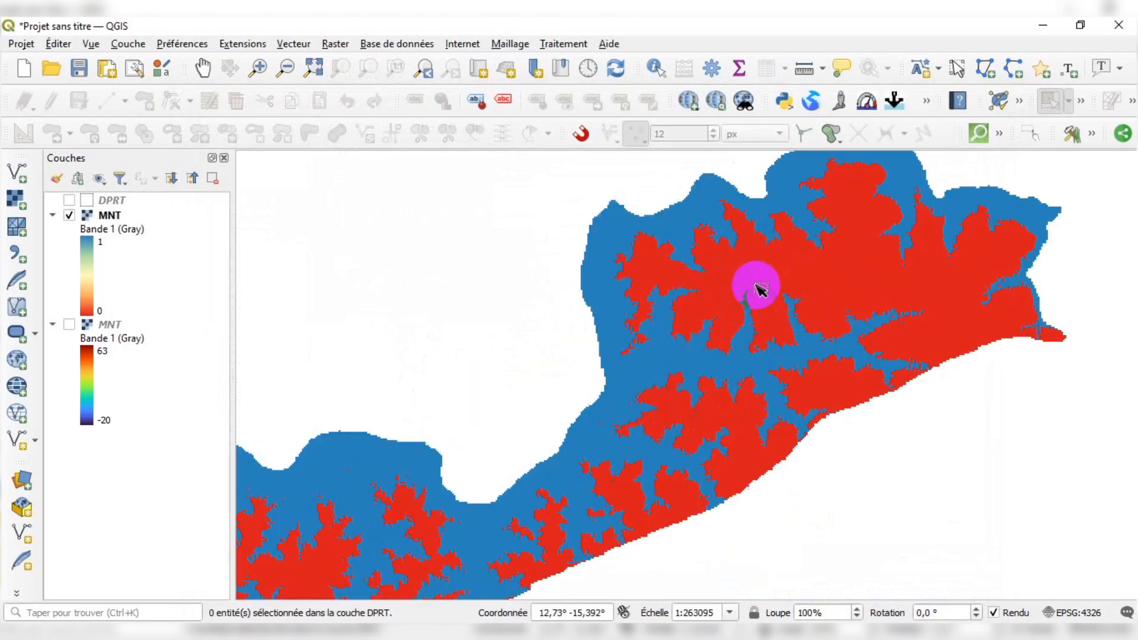
{"action": "scroll", "coordinate": [769, 304], "scroll_direction": "down", "scroll_amount": 1}
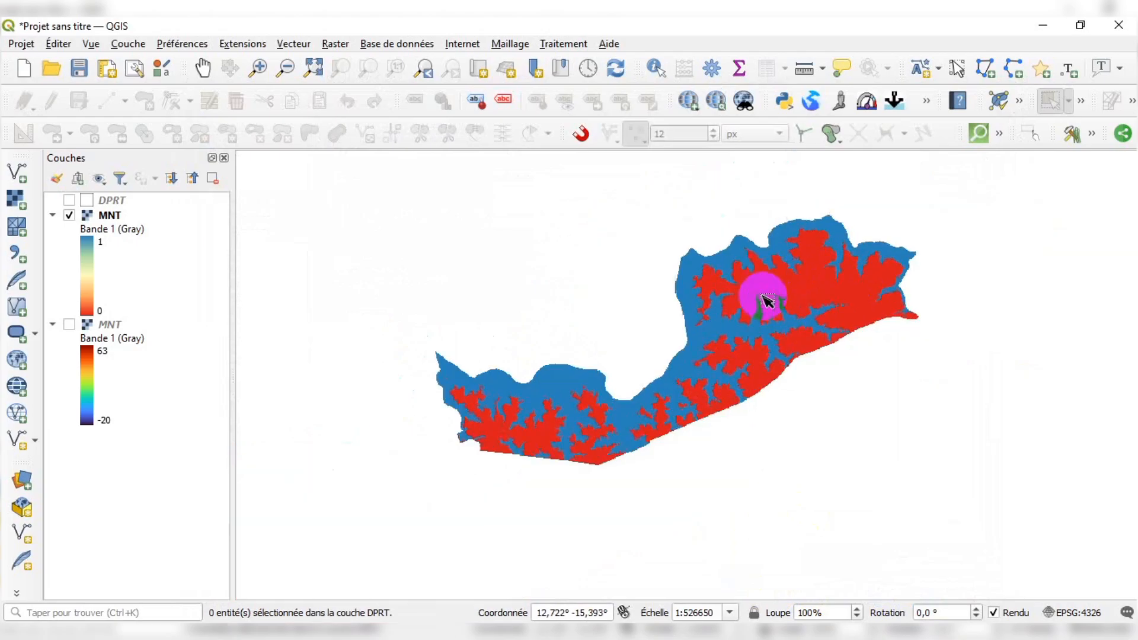
{"action": "scroll", "coordinate": [734, 292], "scroll_direction": "up", "scroll_amount": 1}
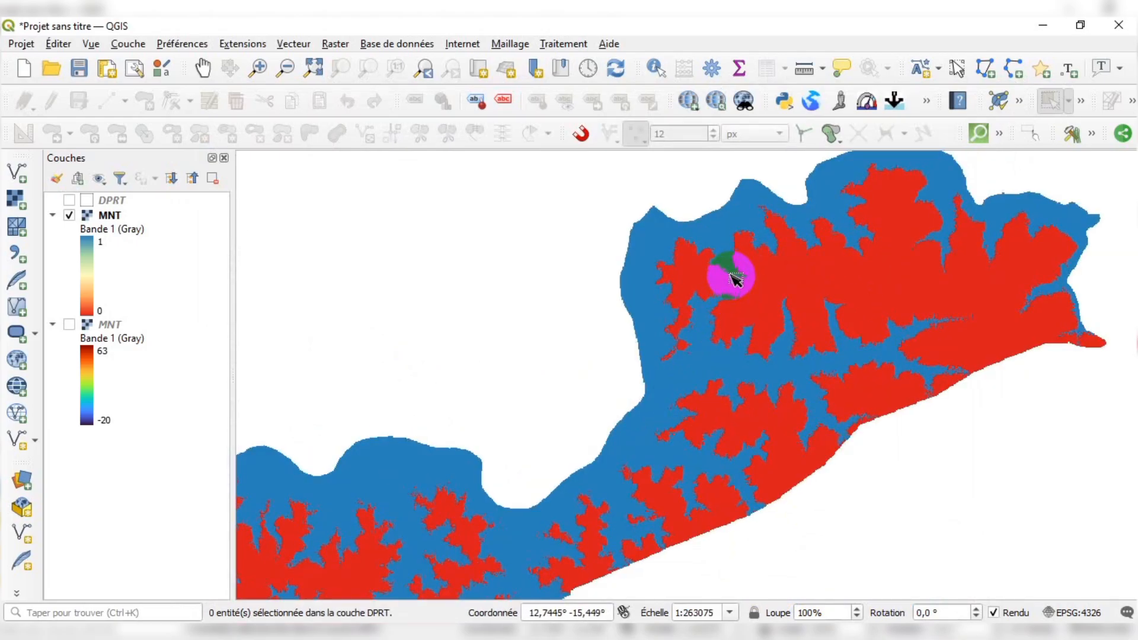
{"action": "scroll", "coordinate": [735, 277], "scroll_direction": "down", "scroll_amount": 1}
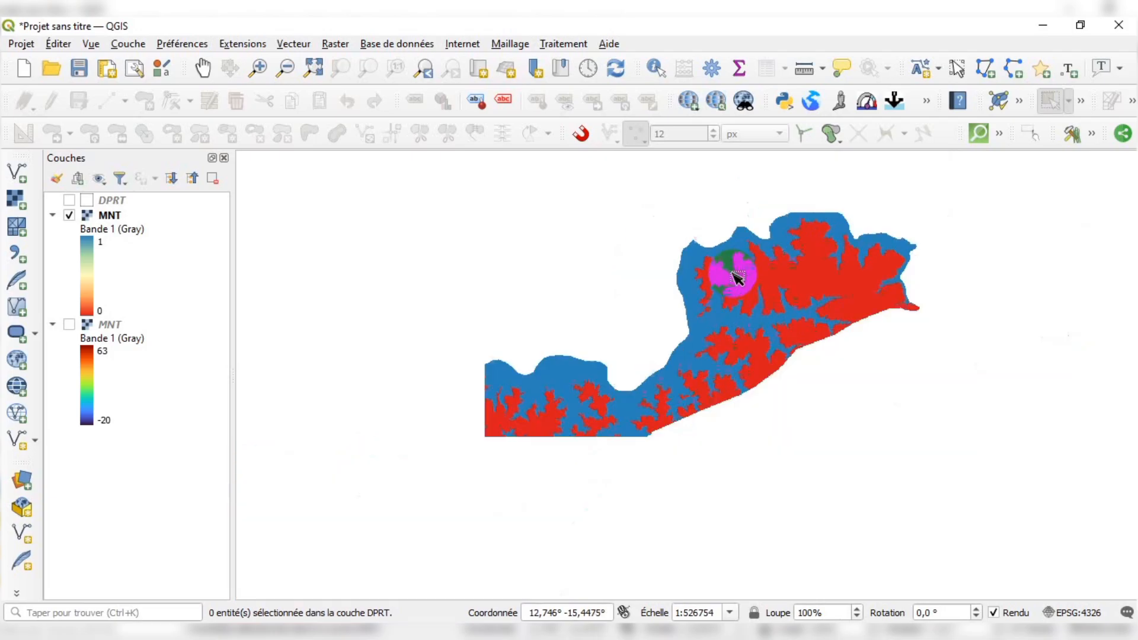
{"action": "scroll", "coordinate": [696, 332], "scroll_direction": "up", "scroll_amount": 1}
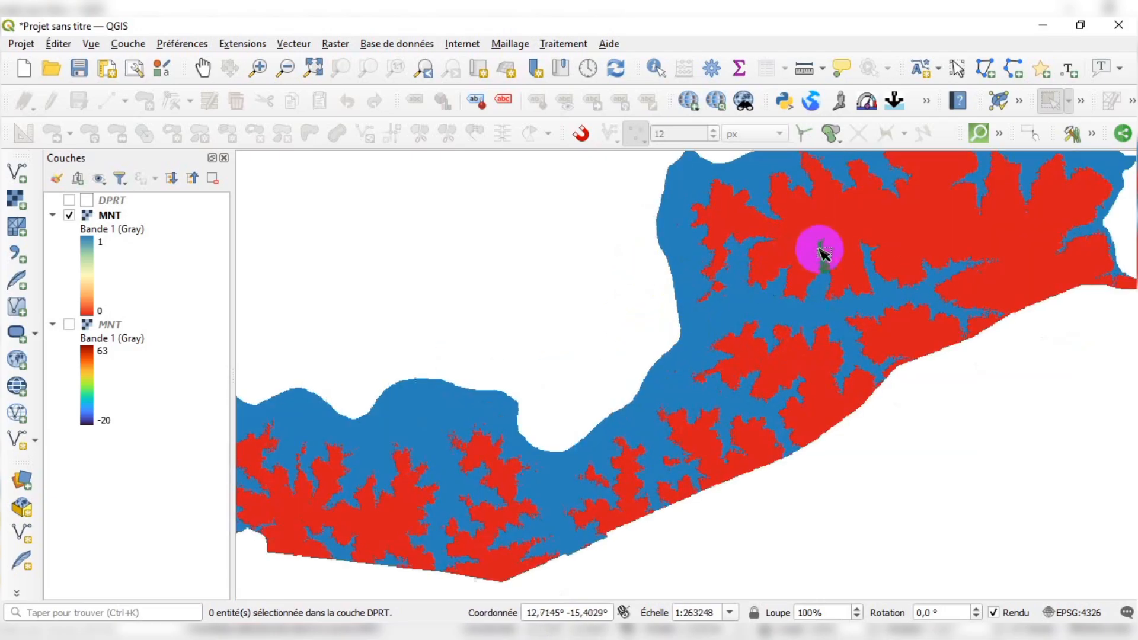
{"action": "scroll", "coordinate": [610, 379], "scroll_direction": "down", "scroll_amount": 1}
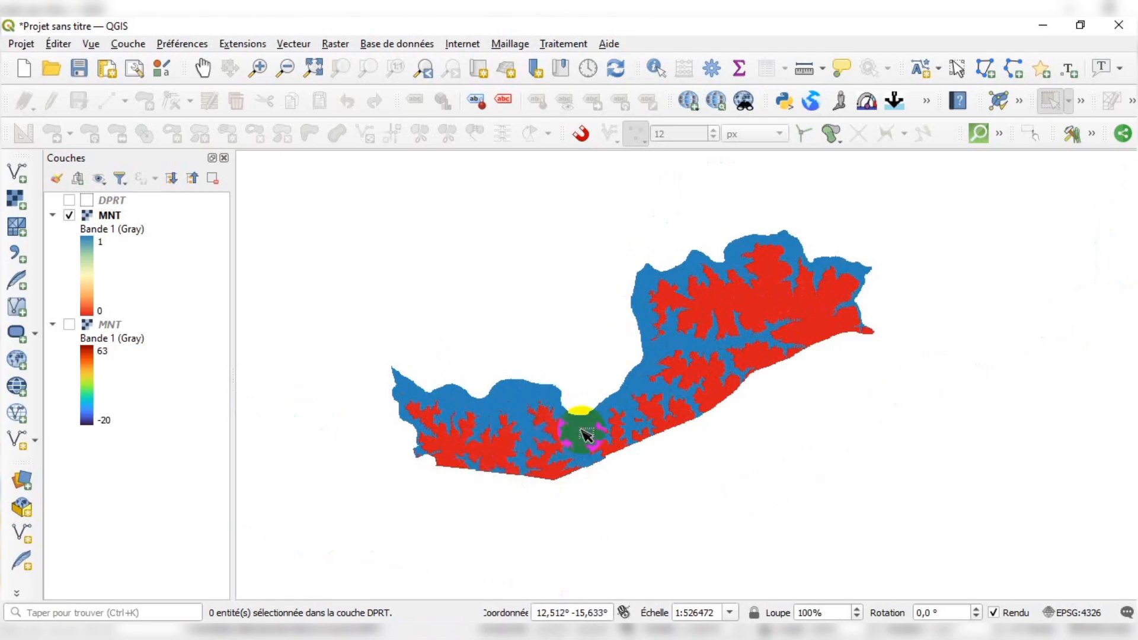
{"action": "scroll", "coordinate": [640, 407], "scroll_direction": "up", "scroll_amount": 1}
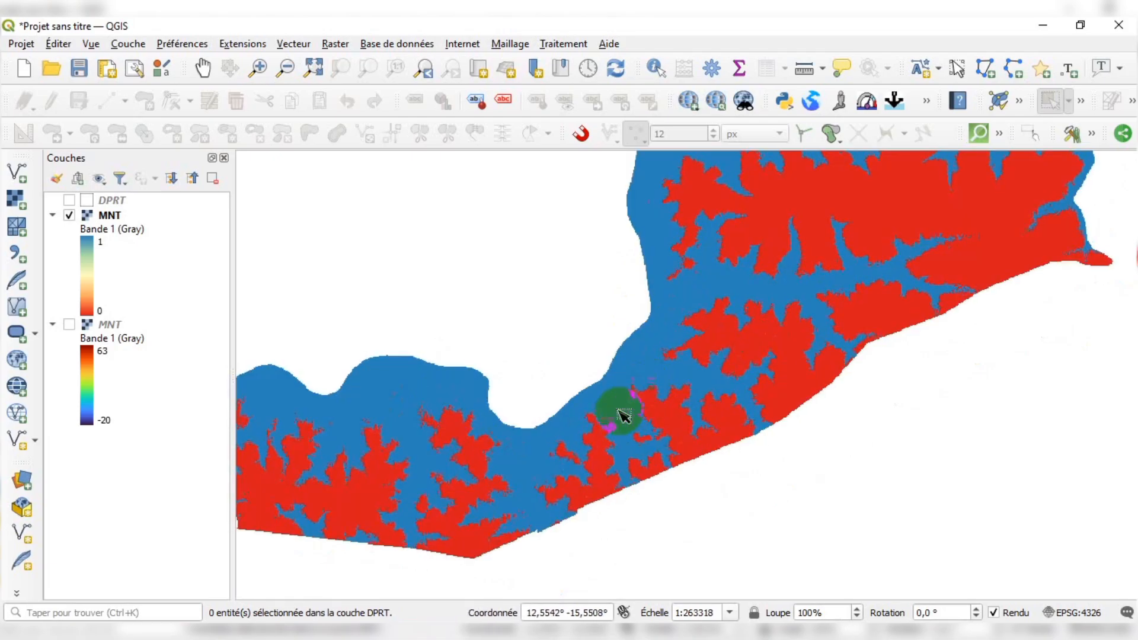
{"action": "scroll", "coordinate": [584, 456], "scroll_direction": "down", "scroll_amount": 1}
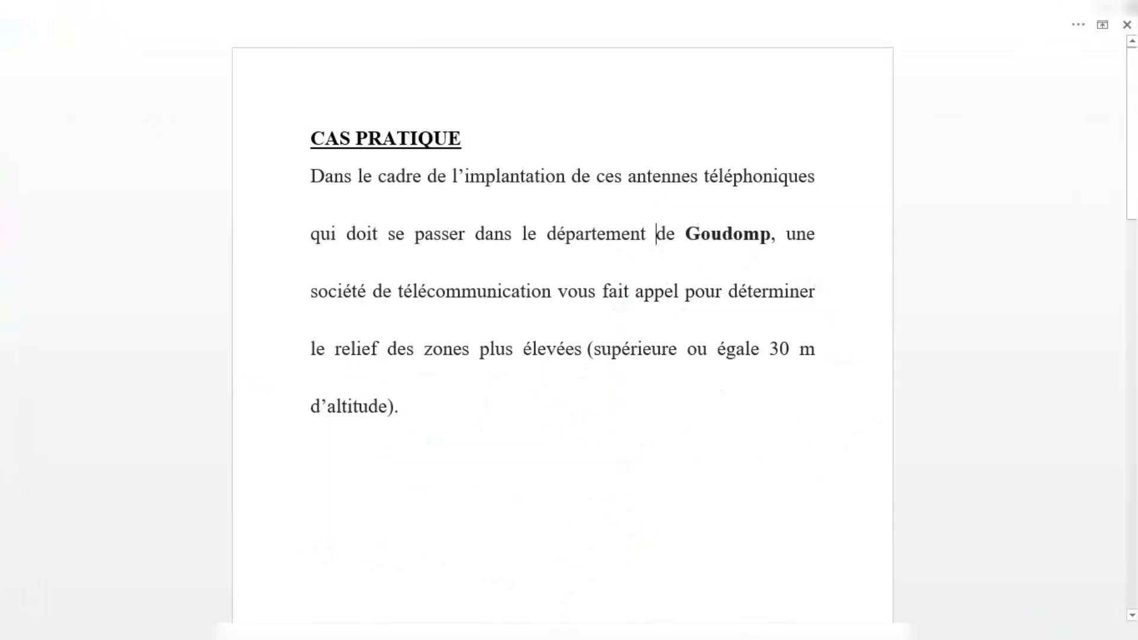
Switch to the task document and reread the altitude requirement of 30 m
{"action": "double_click", "coordinate": [782, 349]}
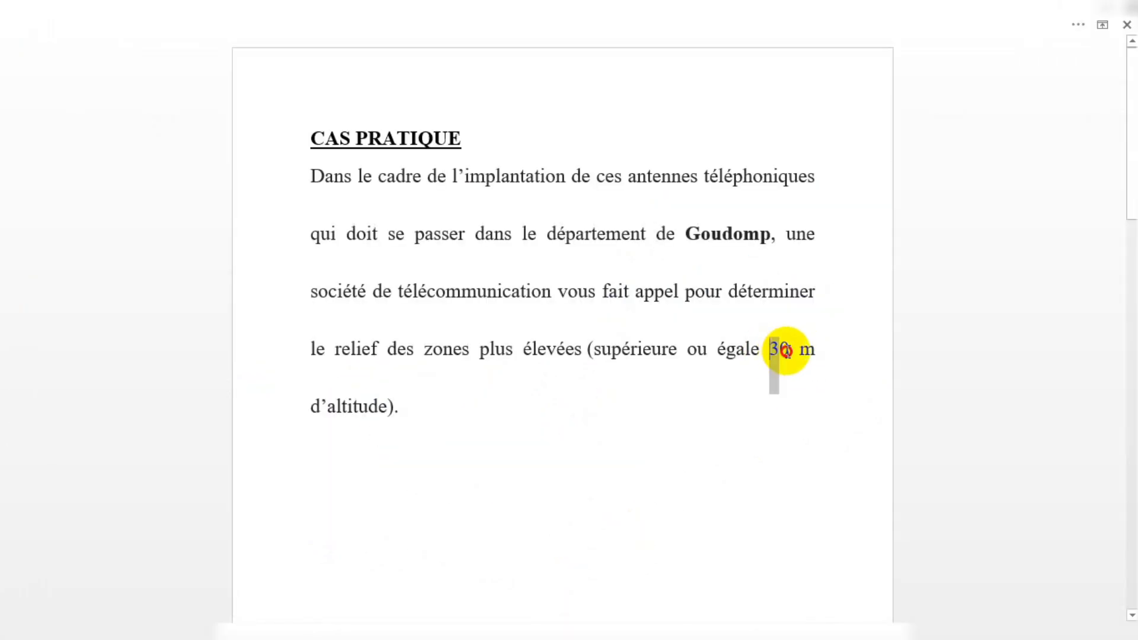
{"action": "left_click", "coordinate": [630, 350]}
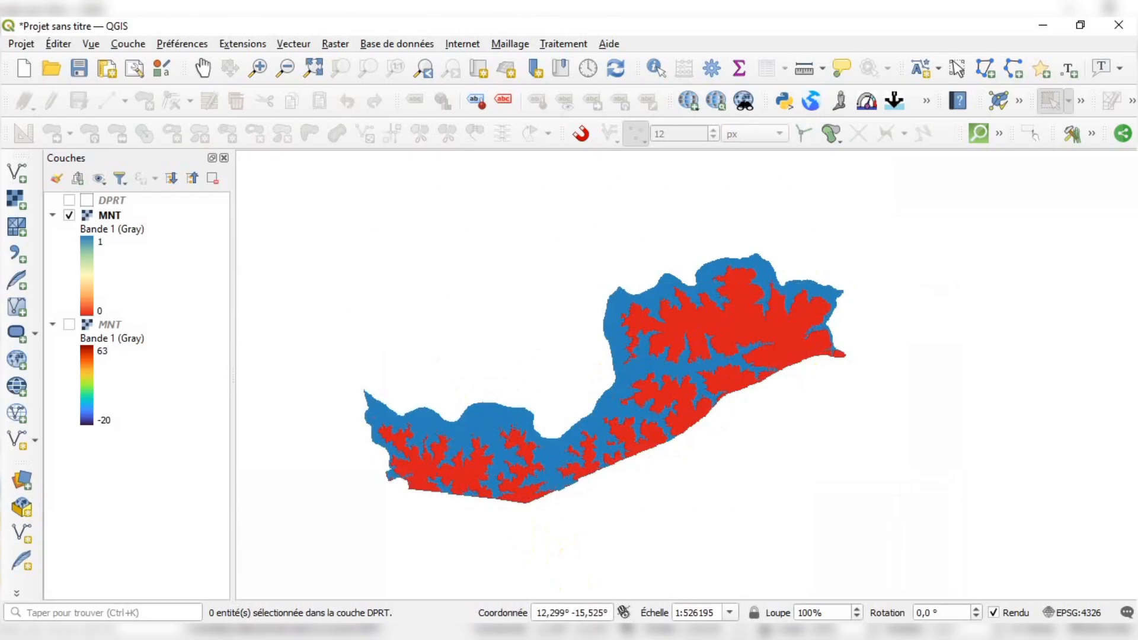
{"action": "left_click", "coordinate": [674, 336]}
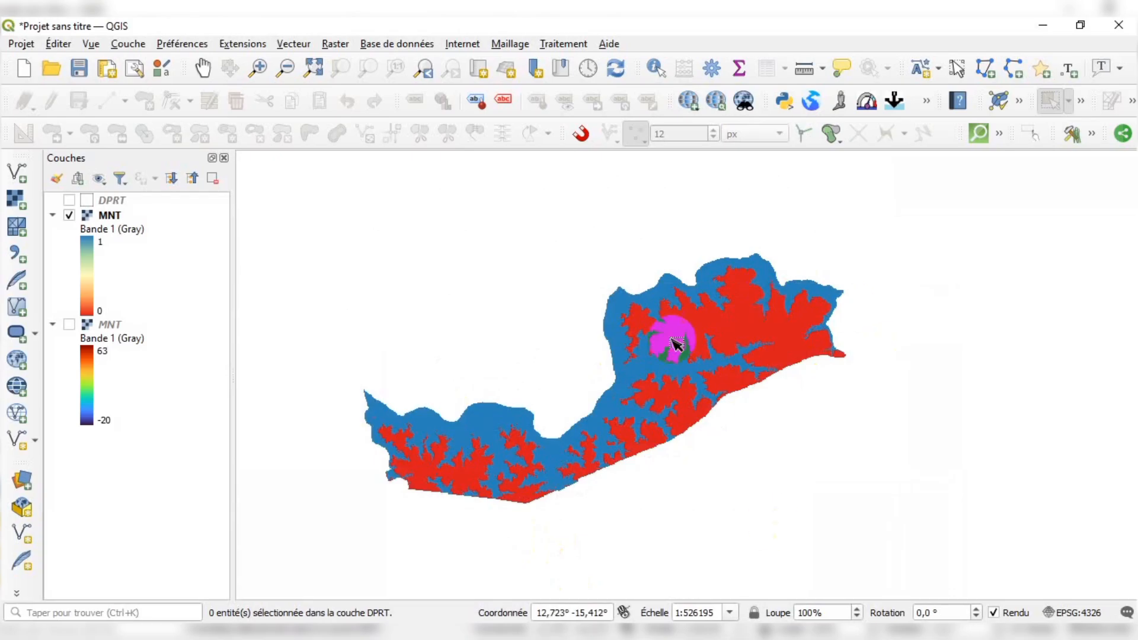
Zoom and pan around the result map again to inspect the zones at or above 30 m
{"action": "scroll", "coordinate": [653, 371], "scroll_direction": "up", "scroll_amount": 2}
{"action": "left_click", "coordinate": [718, 256]}
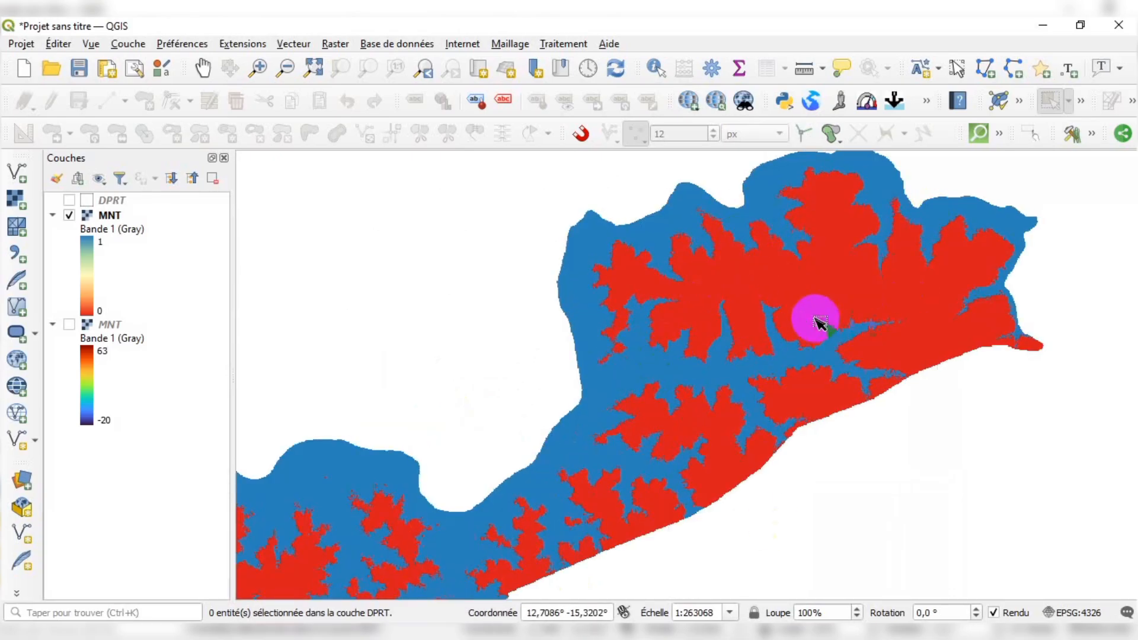
{"action": "scroll", "coordinate": [851, 312], "scroll_direction": "down", "scroll_amount": 1}
{"action": "scroll", "coordinate": [851, 312], "scroll_direction": "up", "scroll_amount": 1}
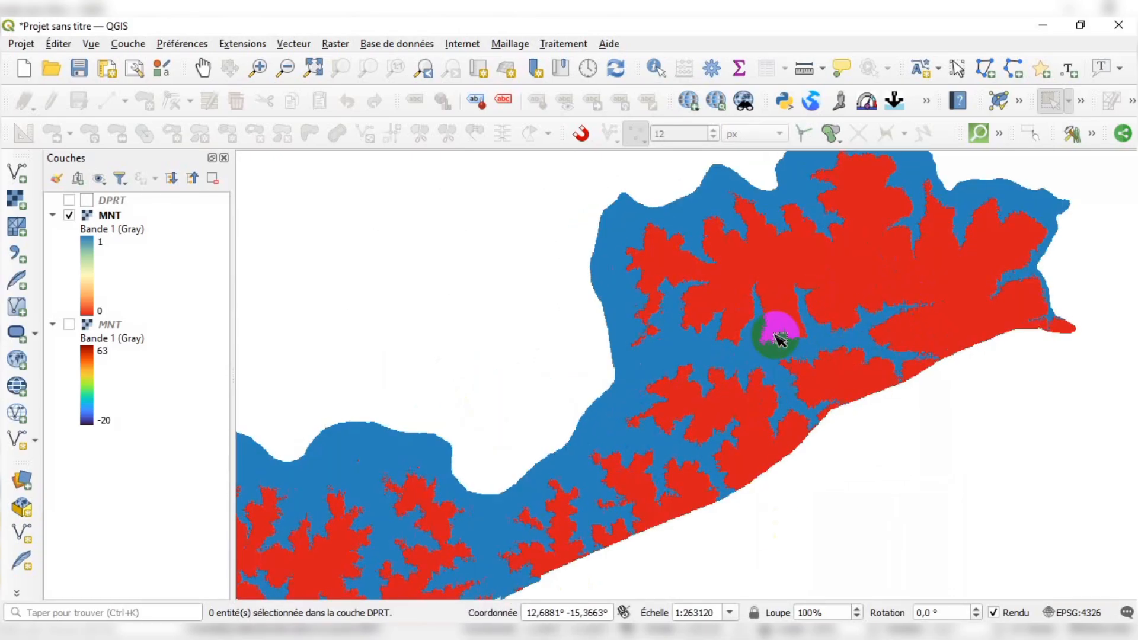
{"action": "scroll", "coordinate": [701, 335], "scroll_direction": "down", "scroll_amount": 1}
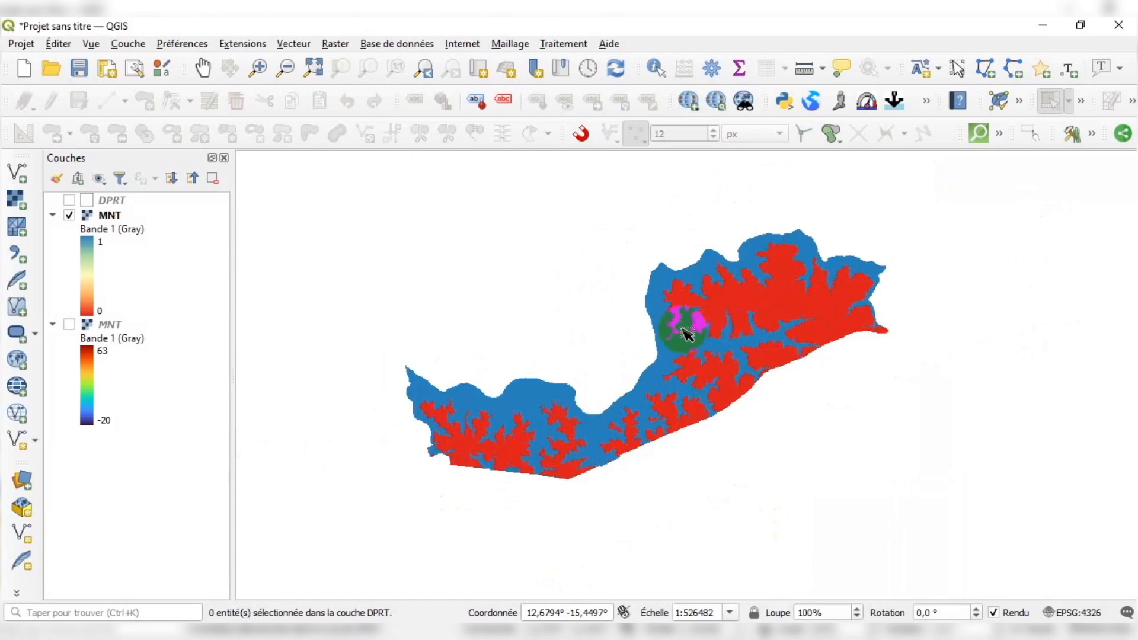
{"action": "scroll", "coordinate": [688, 323], "scroll_direction": "up", "scroll_amount": 1}
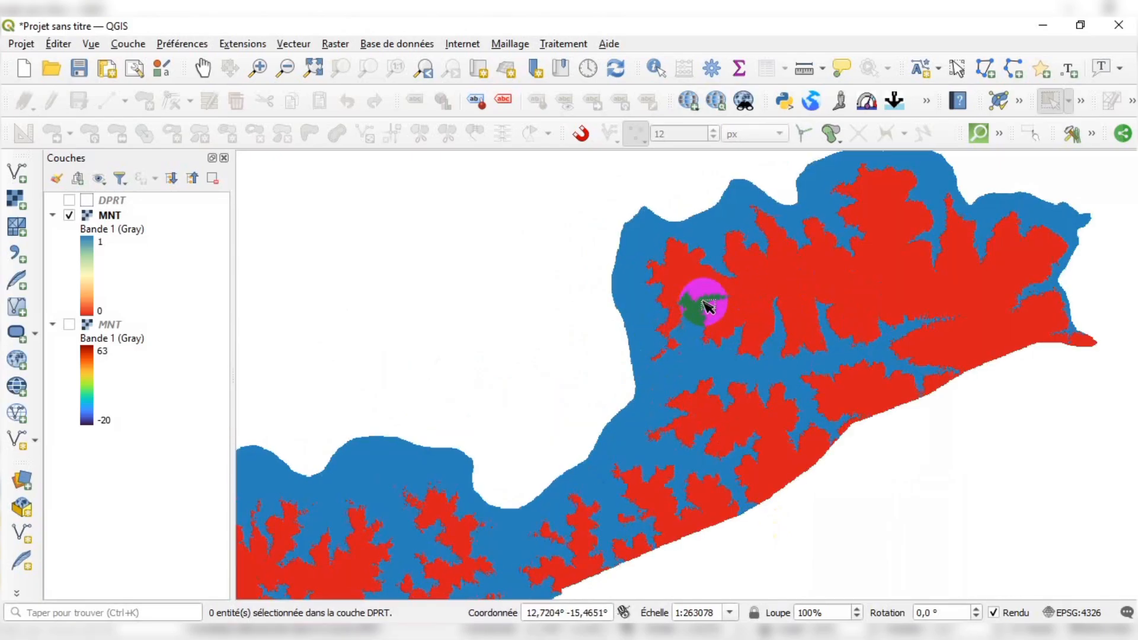
{"action": "scroll", "coordinate": [707, 305], "scroll_direction": "down", "scroll_amount": 1}
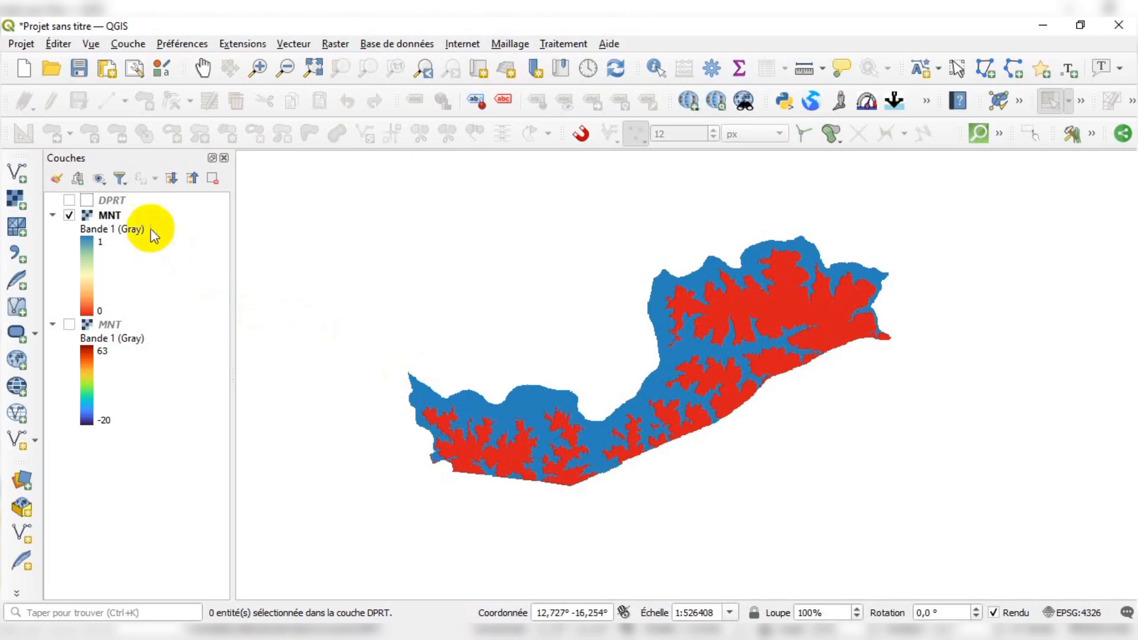
{"action": "left_click", "coordinate": [132, 215]}
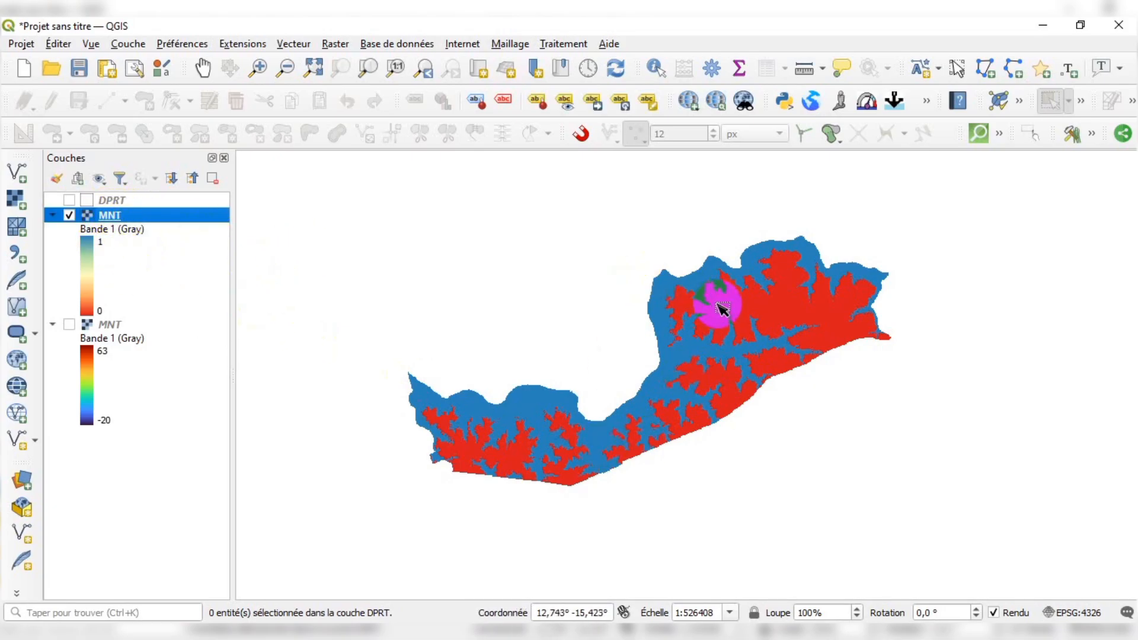
{"action": "scroll", "coordinate": [720, 323], "scroll_direction": "up", "scroll_amount": 1}
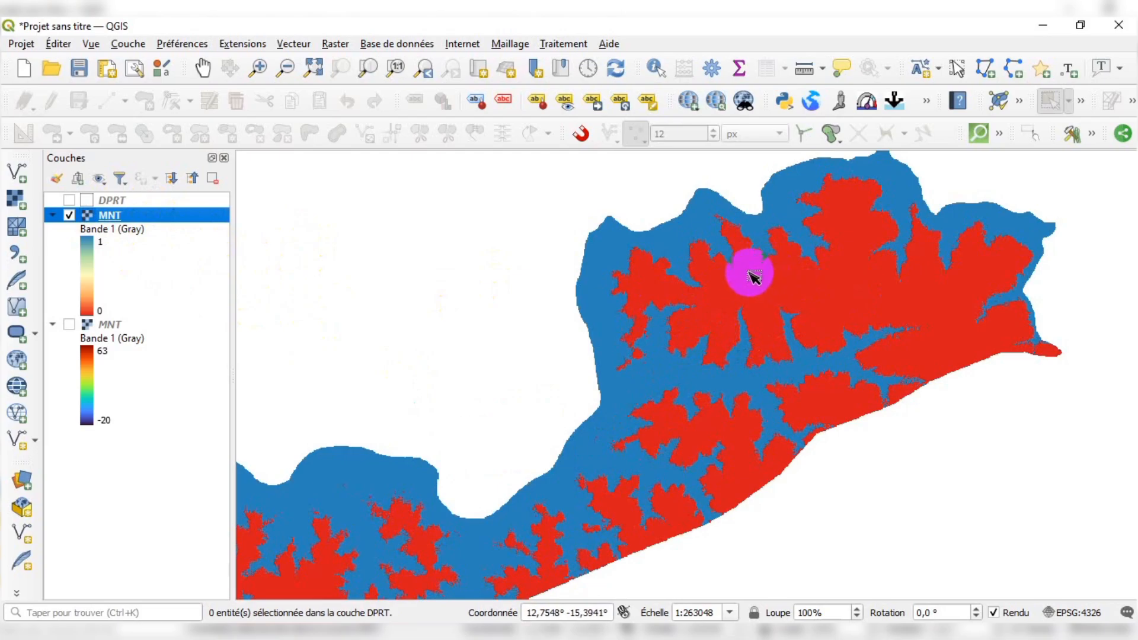
{"action": "left_click_drag", "start_coordinate": [765, 274], "coordinate": [771, 302]}
{"action": "left_click", "coordinate": [1113, 162]}
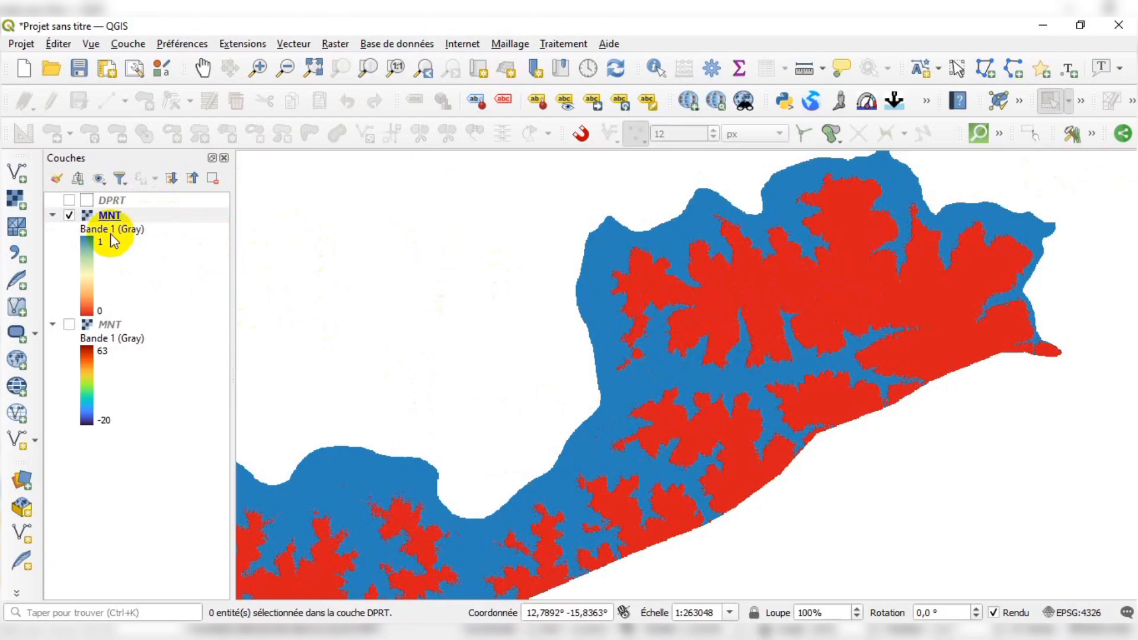
{"action": "scroll", "coordinate": [755, 241], "scroll_direction": "down", "scroll_amount": 1}
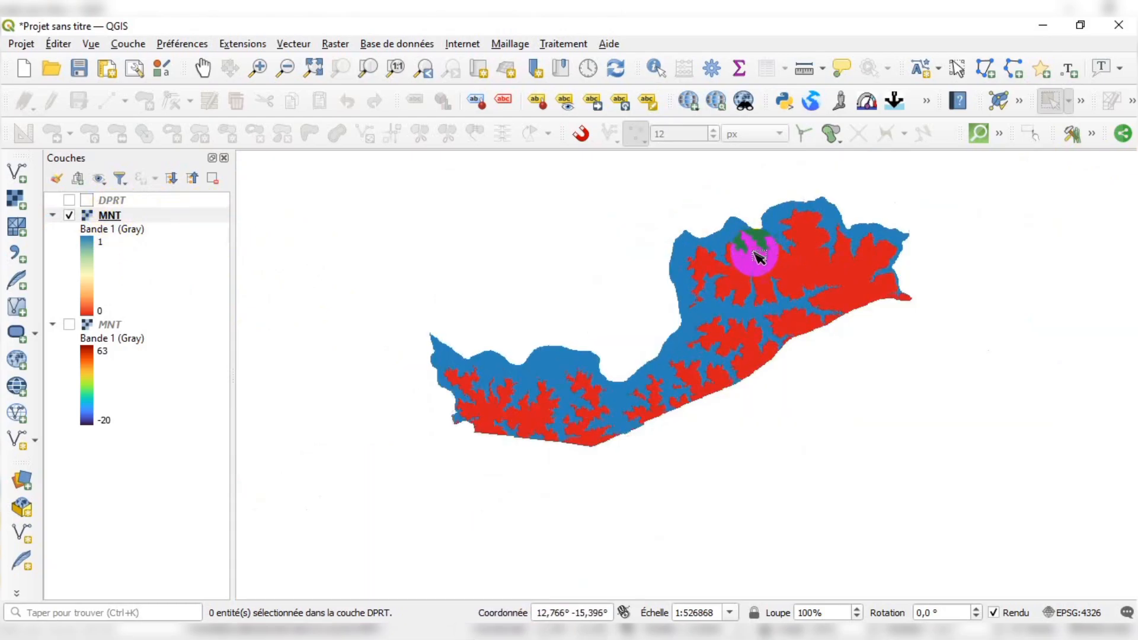
{"action": "scroll", "coordinate": [759, 257], "scroll_direction": "up", "scroll_amount": 1}
Rename the result layer as MNT1
{"action": "left_click", "coordinate": [759, 256]}
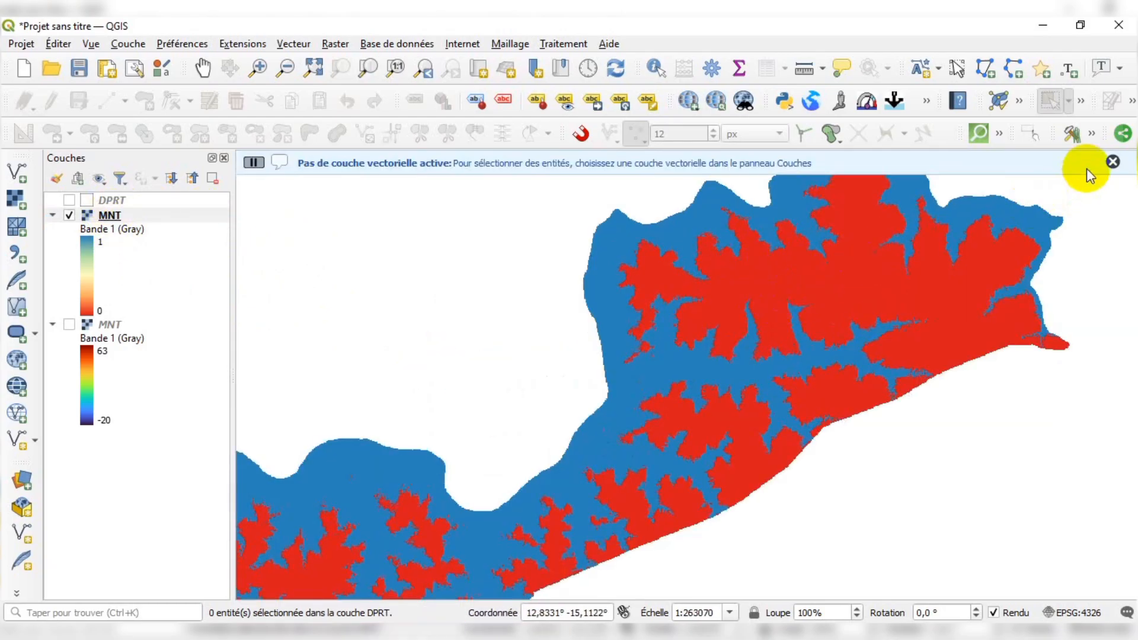
{"action": "left_click", "coordinate": [1113, 161]}
{"action": "scroll", "coordinate": [788, 287], "scroll_direction": "down", "scroll_amount": 1}
{"action": "scroll", "coordinate": [757, 323], "scroll_direction": "up", "scroll_amount": 1}
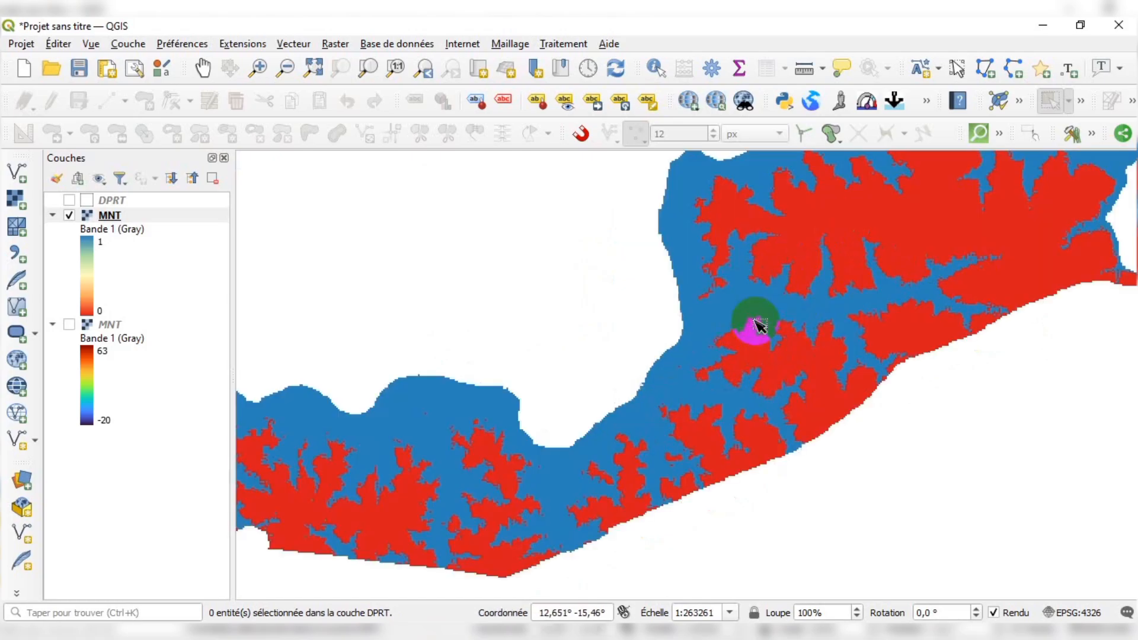
{"action": "left_click", "coordinate": [111, 216]}
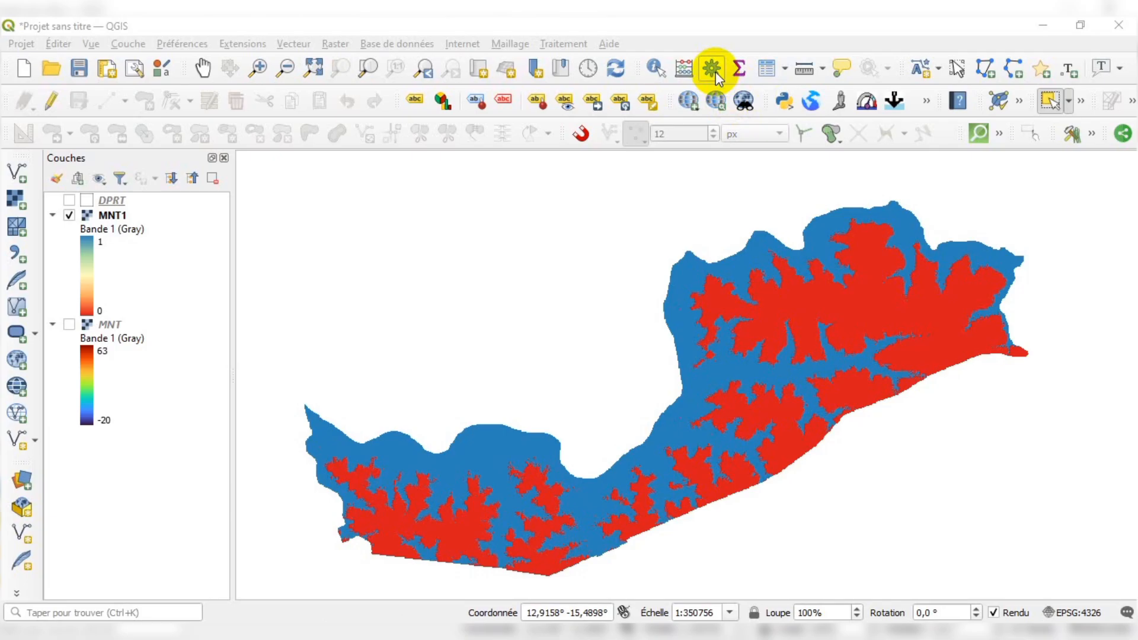
Open the GDAL Polygoniser (raster vers vecteur) tool to vectorize the result
{"action": "left_click", "coordinate": [715, 71]}
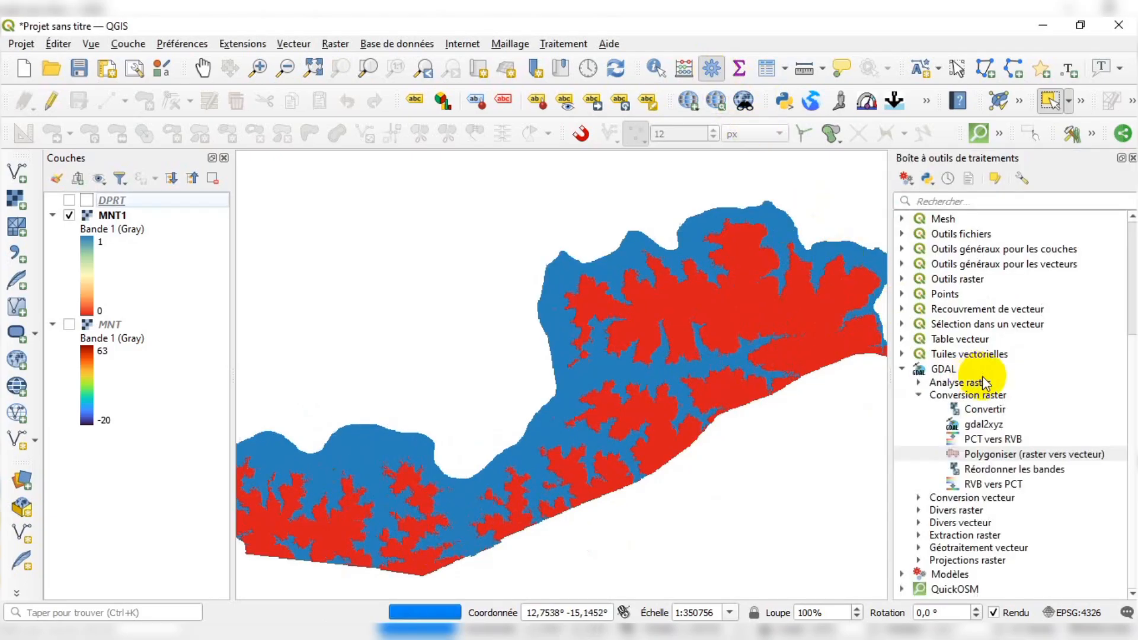
{"action": "left_click", "coordinate": [918, 395]}
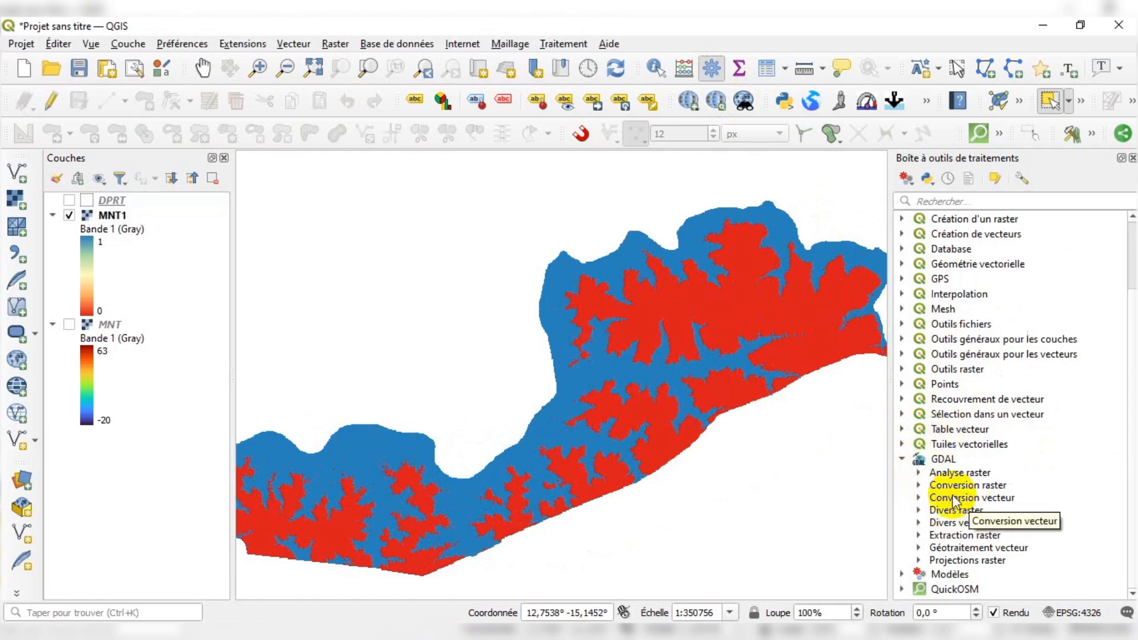
{"action": "left_click", "coordinate": [919, 485]}
{"action": "scroll", "coordinate": [952, 450], "scroll_direction": "down", "scroll_amount": 2}
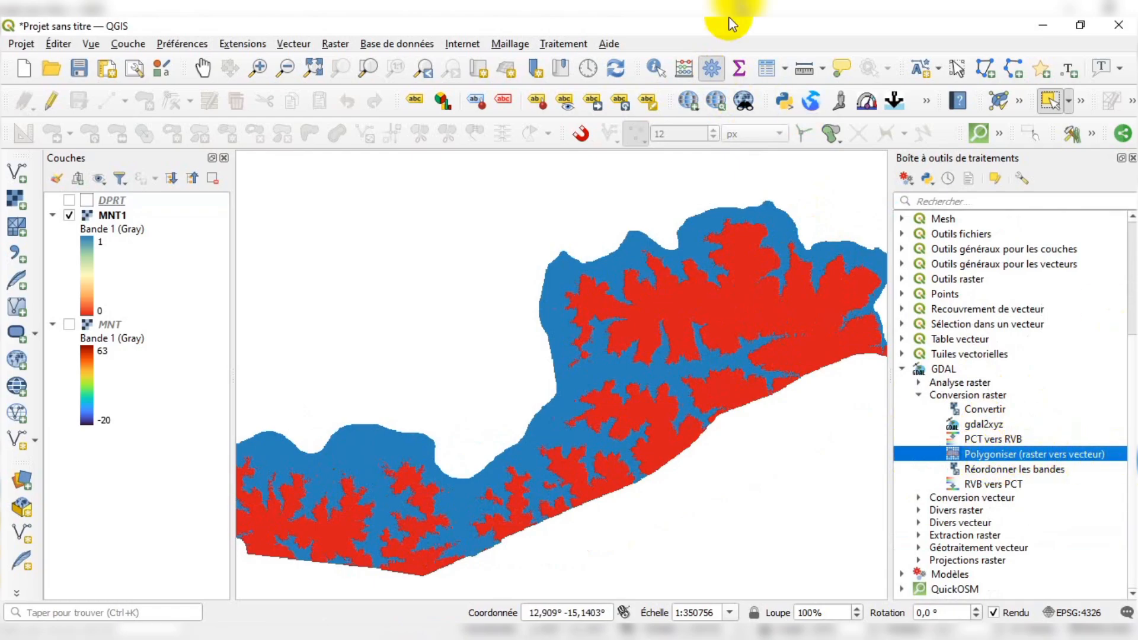
{"action": "left_click", "coordinate": [337, 46]}
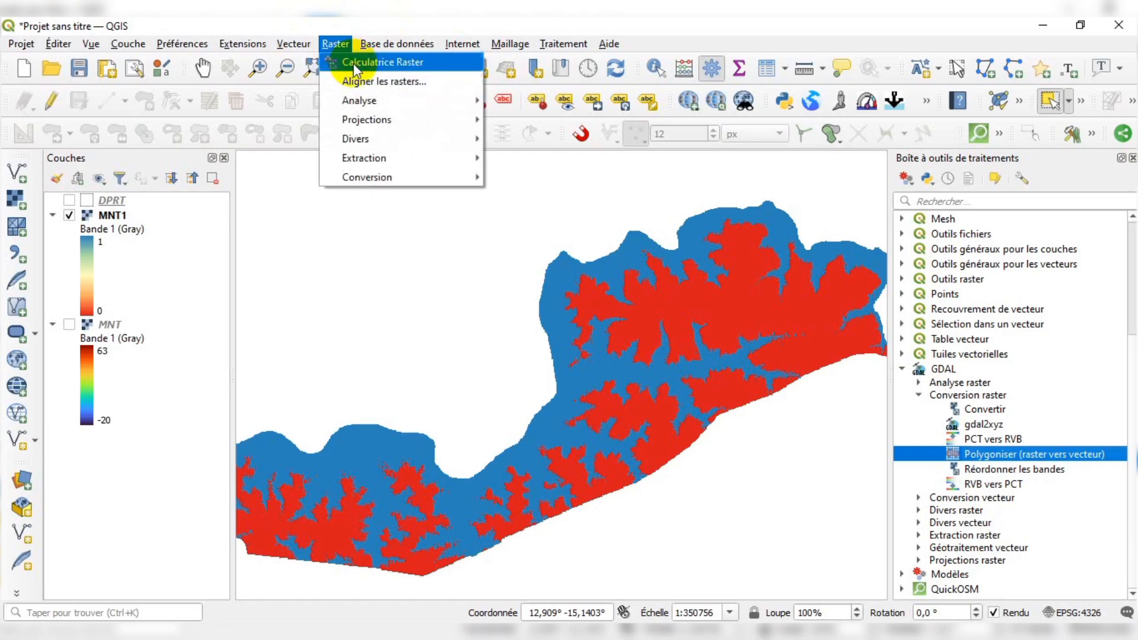
{"action": "mouse_move", "coordinate": [383, 161]}
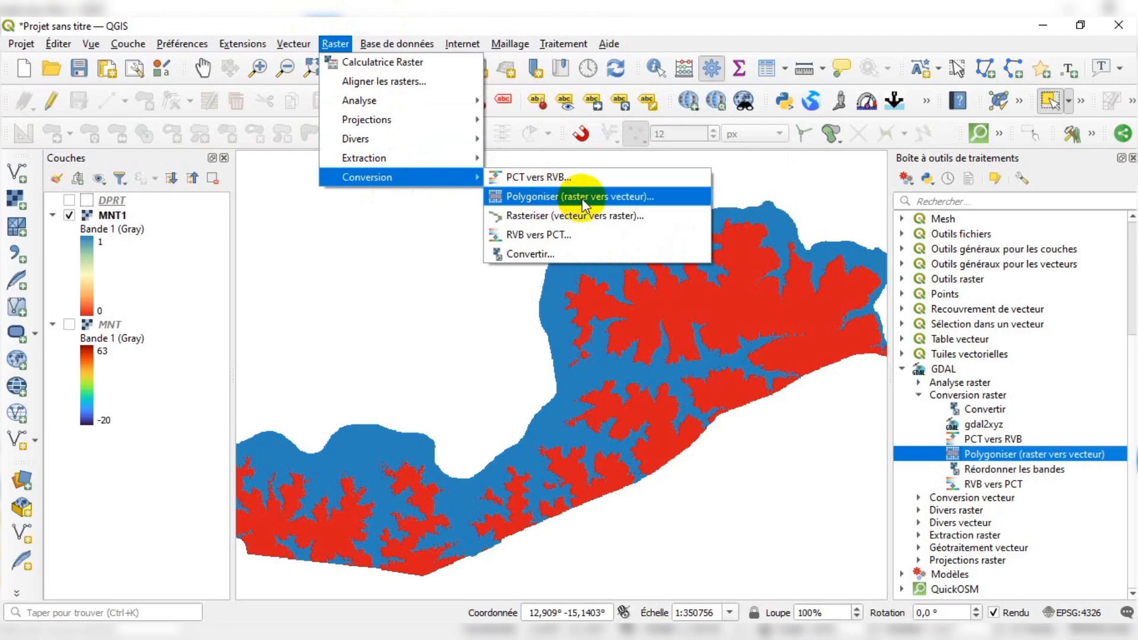
{"action": "left_click", "coordinate": [650, 198]}
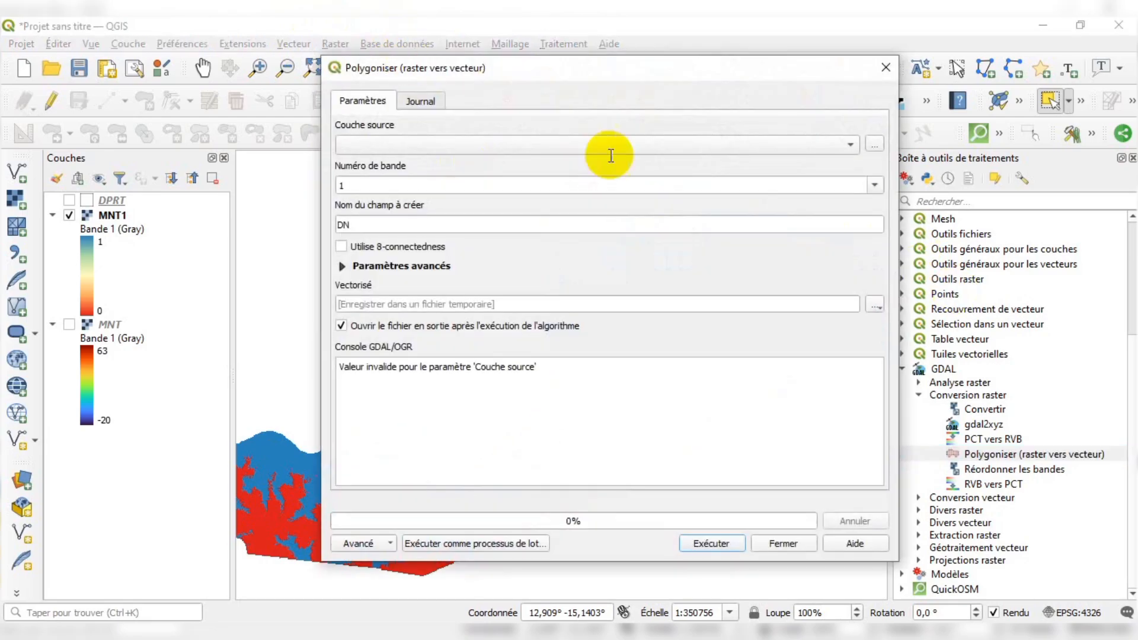
Set the Polygoniser source layer to MNT1
{"action": "left_click", "coordinate": [1132, 158]}
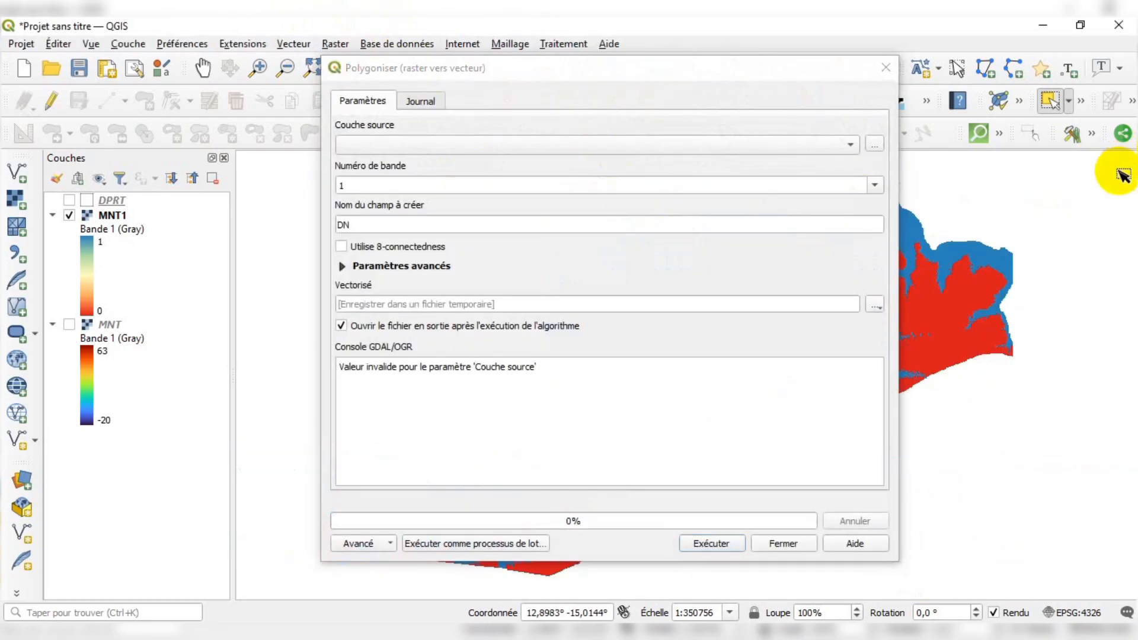
{"action": "left_click", "coordinate": [394, 142]}
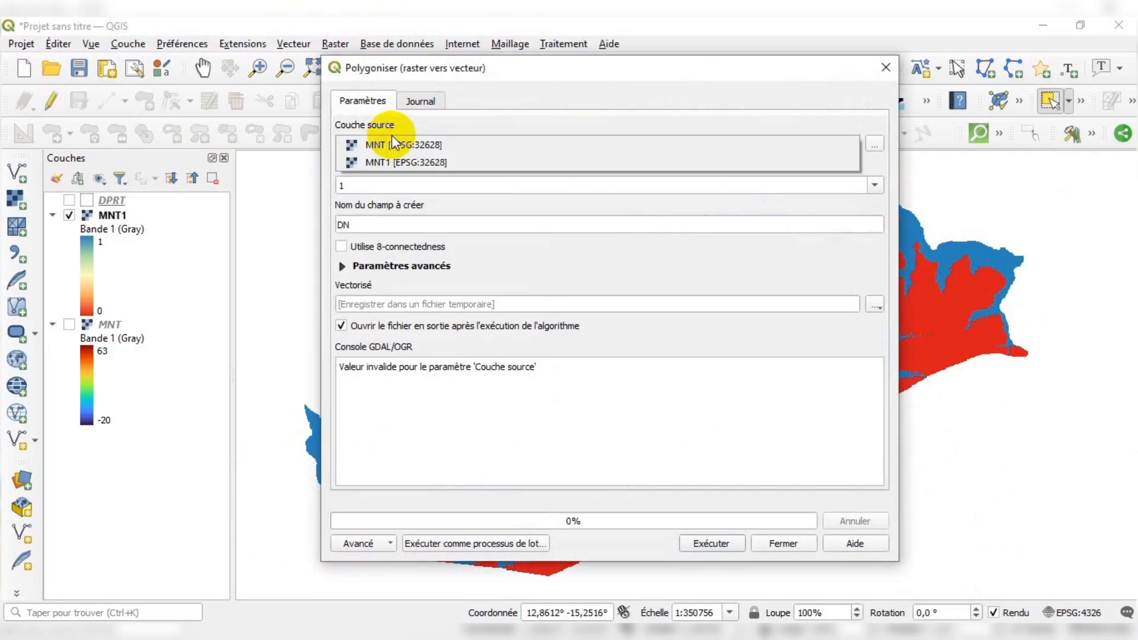
{"action": "left_click", "coordinate": [407, 161]}
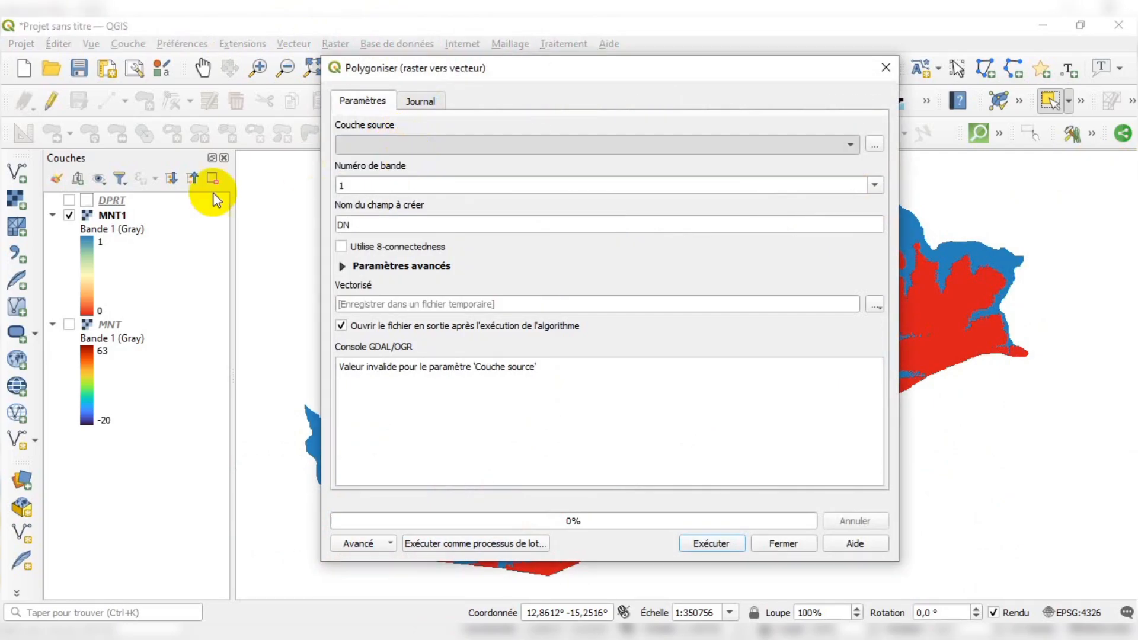
{"action": "left_click", "coordinate": [124, 217]}
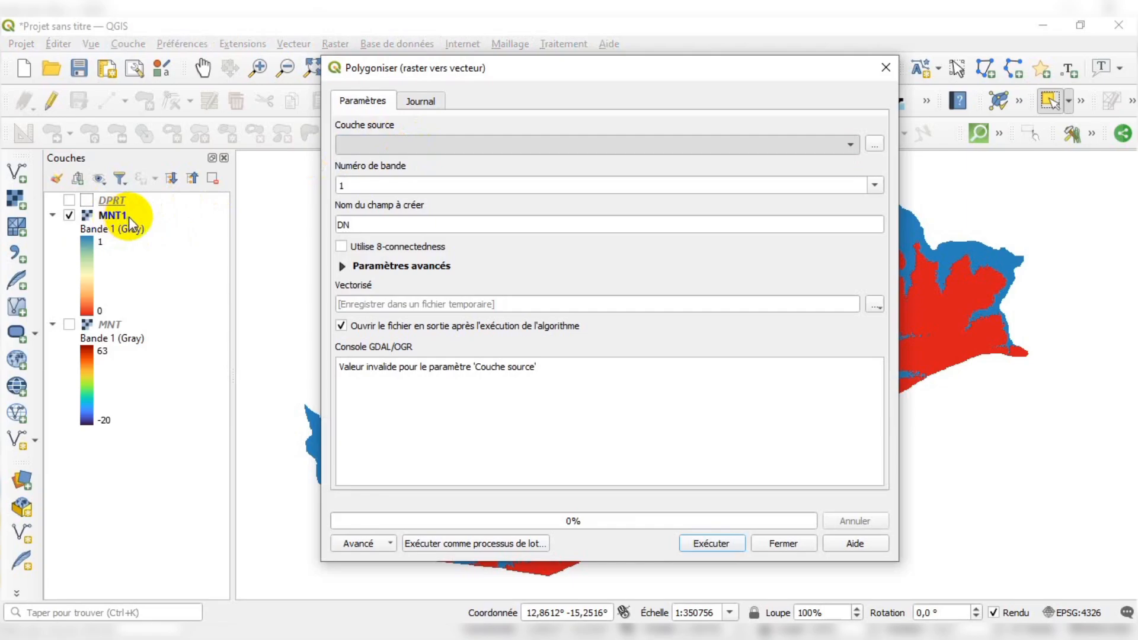
{"action": "mouse_move", "coordinate": [606, 69]}
{"action": "left_mouse_down"}
{"action": "mouse_move", "coordinate": [393, 118]}
{"action": "mouse_move", "coordinate": [536, 109]}
{"action": "mouse_move", "coordinate": [616, 63]}
{"action": "left_mouse_up"}
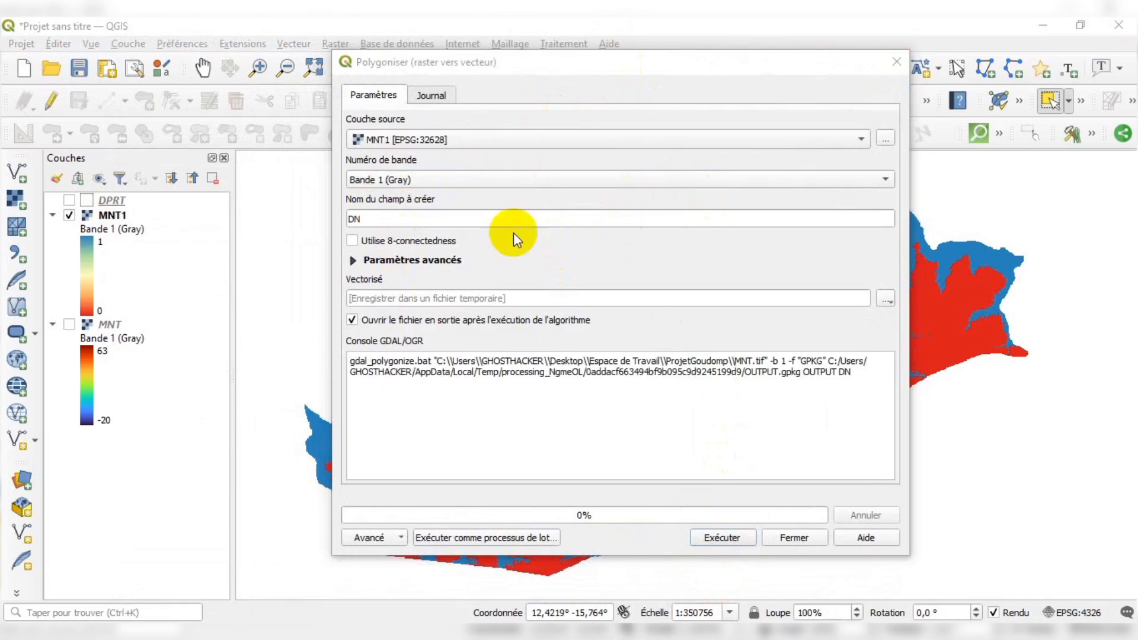
{"action": "left_click", "coordinate": [405, 139]}
{"action": "left_click", "coordinate": [405, 139]}
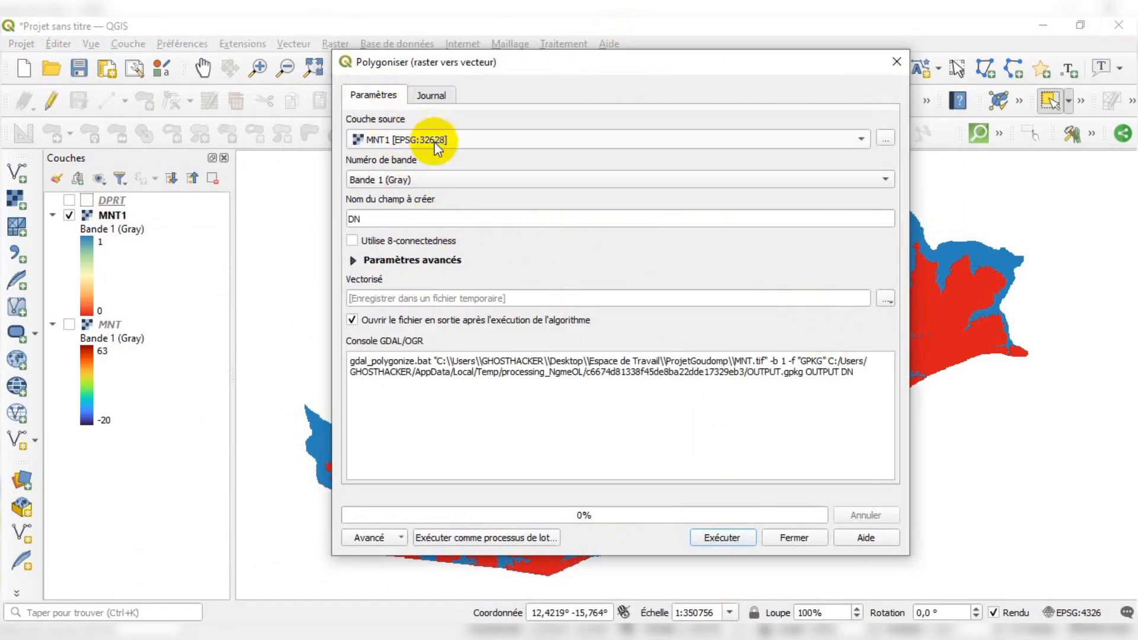
{"action": "mouse_move", "coordinate": [537, 60]}
{"action": "left_mouse_down"}
{"action": "mouse_move", "coordinate": [552, 65]}
{"action": "mouse_move", "coordinate": [537, 57]}
{"action": "left_mouse_up"}
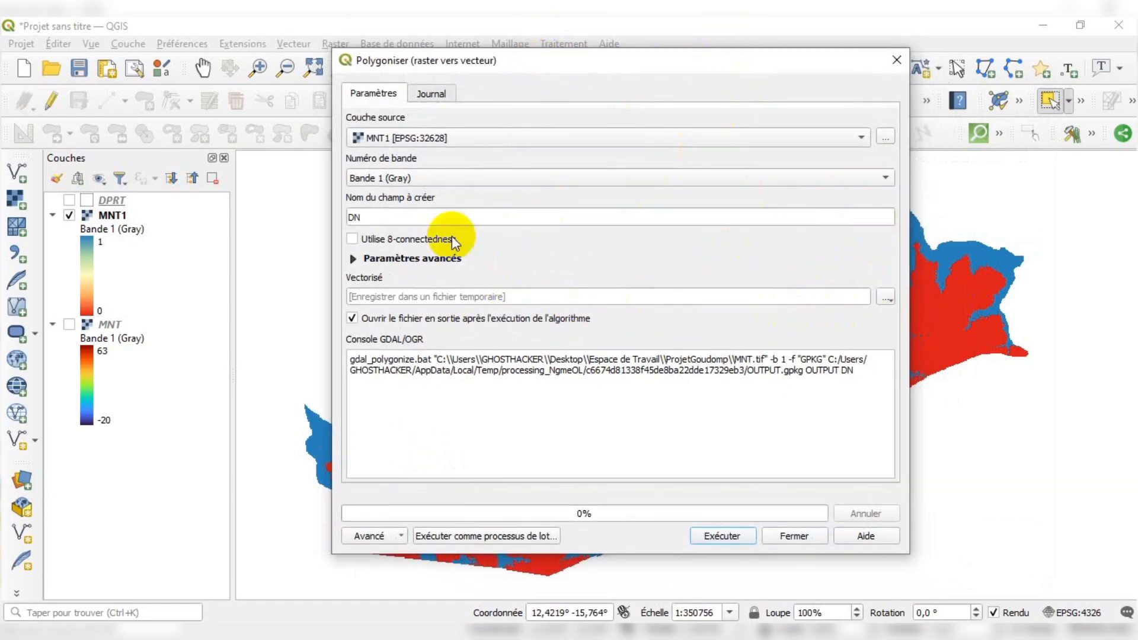
Save the vectorized output as Goudomp.shp in the ProjetGoudomp folder of Espace de Travail
{"action": "left_click", "coordinate": [886, 300]}
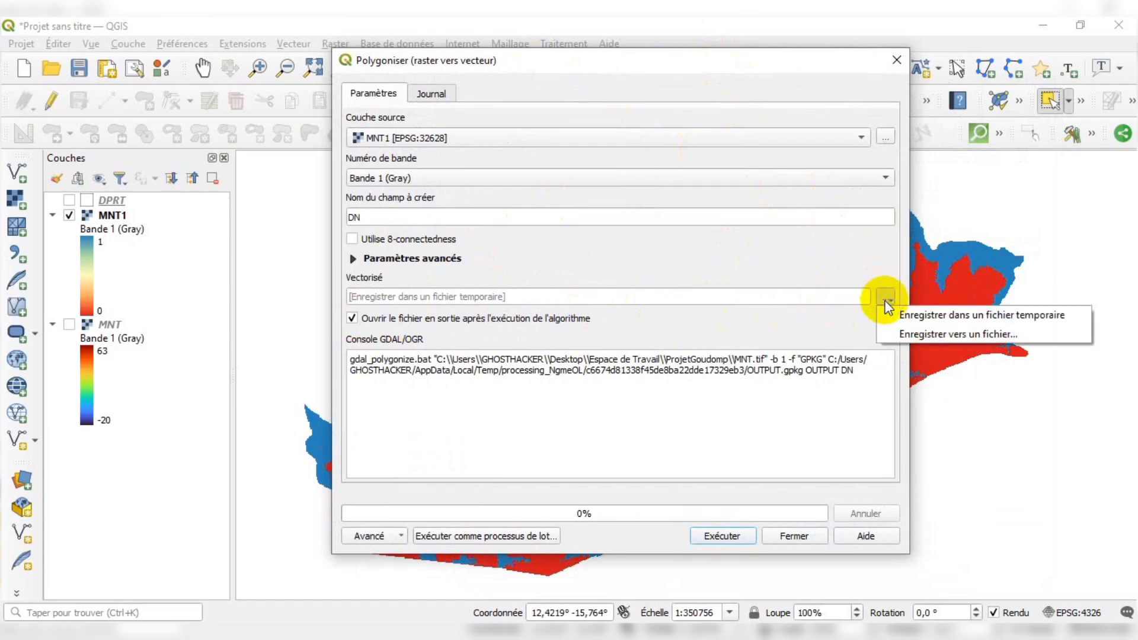
{"action": "left_click", "coordinate": [939, 318]}
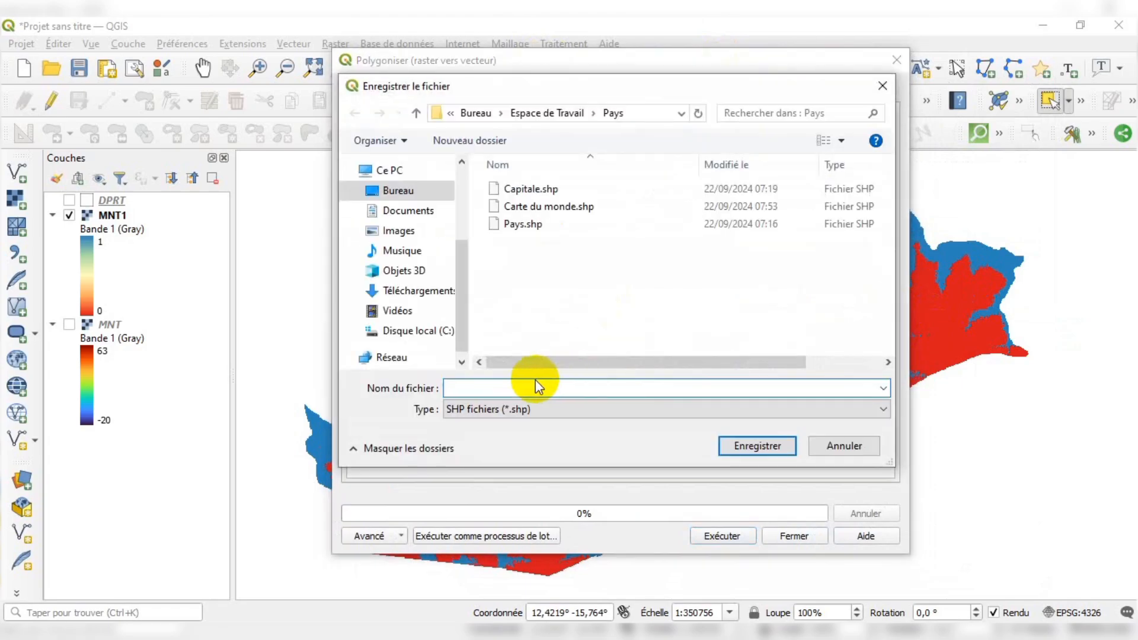
{"action": "scroll", "coordinate": [425, 295], "scroll_direction": "up", "scroll_amount": 3}
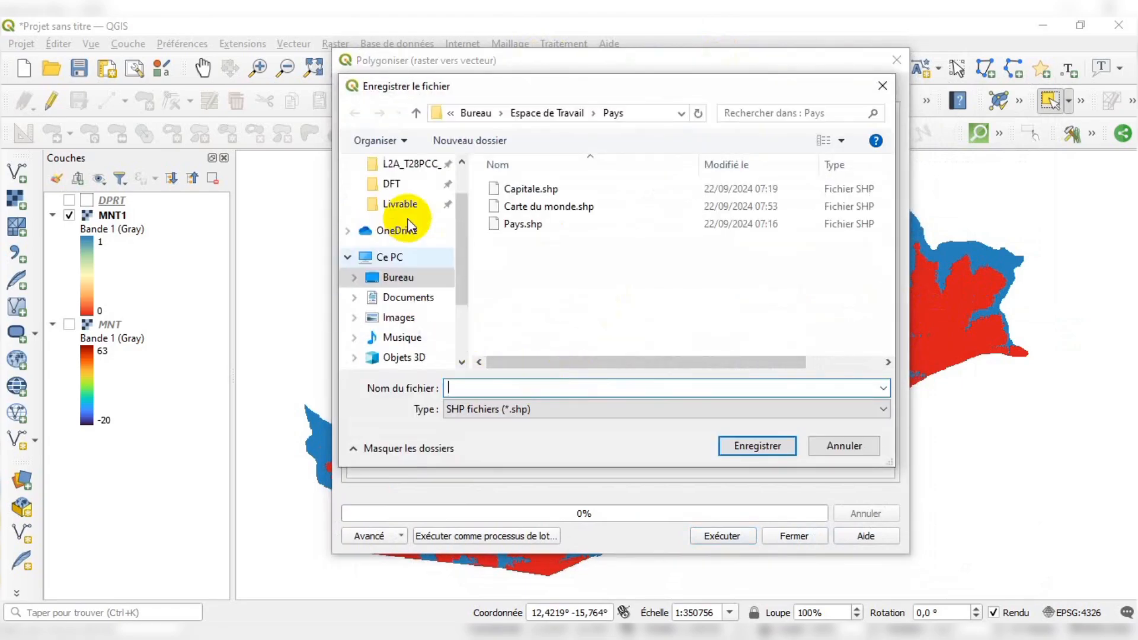
{"action": "left_click", "coordinate": [422, 197]}
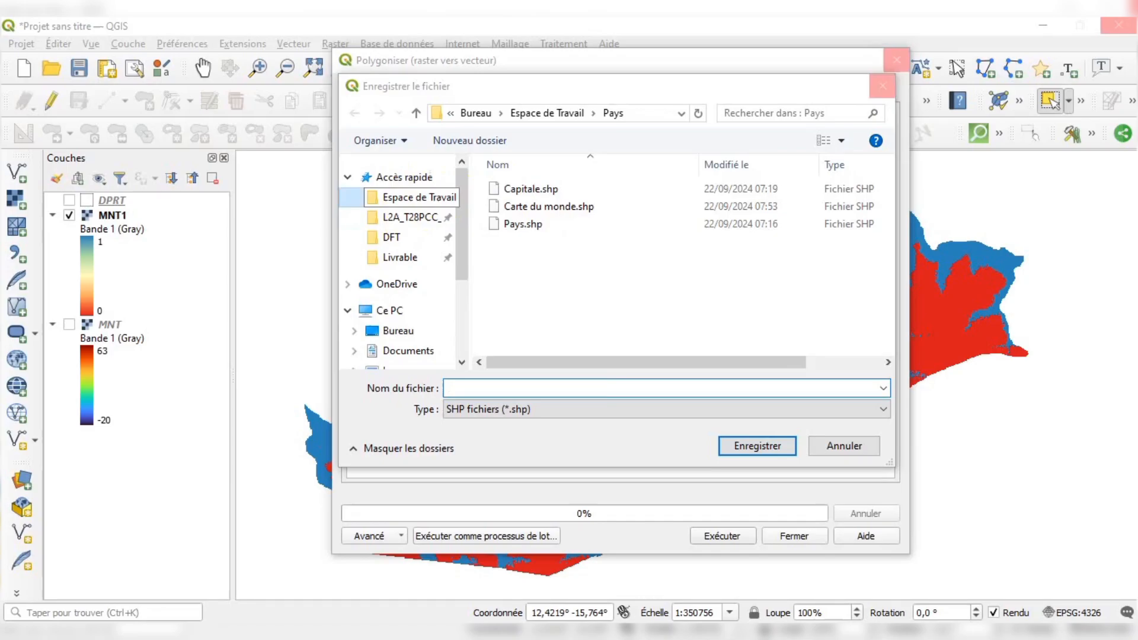
{"action": "left_click", "coordinate": [415, 197]}
{"action": "scroll", "coordinate": [563, 256], "scroll_direction": "down", "scroll_amount": 5}
{"action": "scroll", "coordinate": [564, 256], "scroll_direction": "up", "scroll_amount": 3}
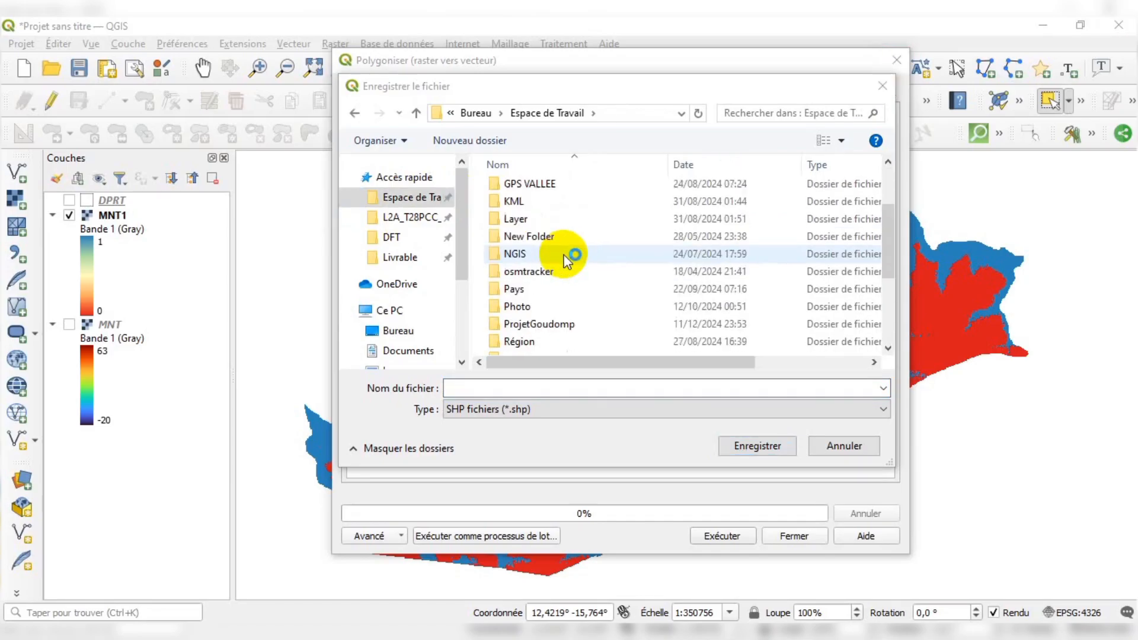
{"action": "double_click", "coordinate": [549, 323]}
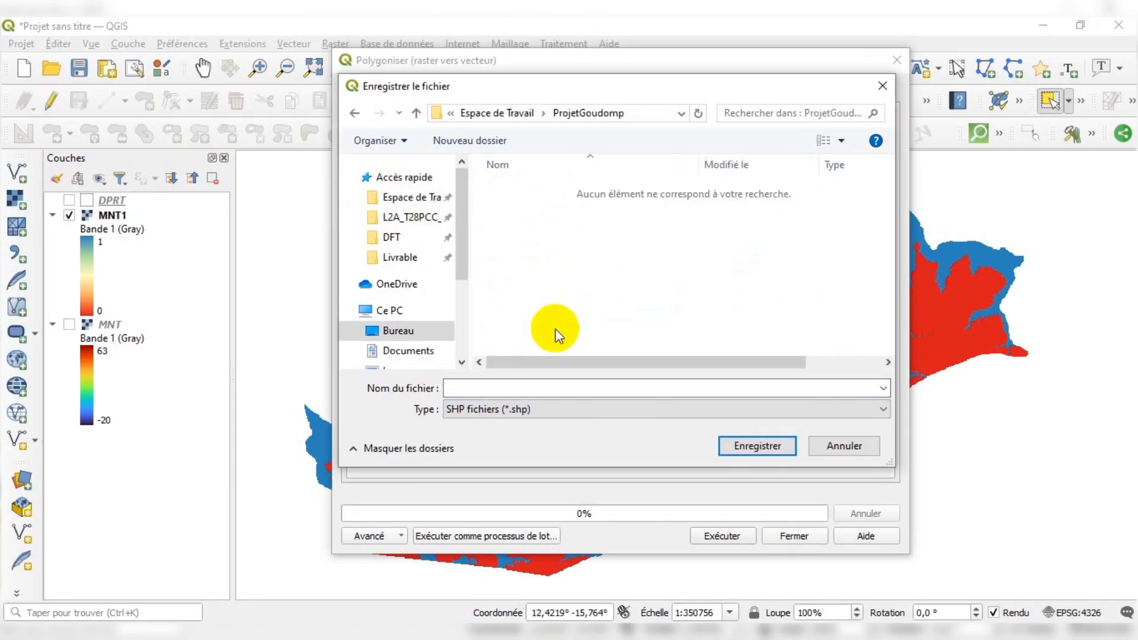
{"action": "left_click", "coordinate": [513, 385]}
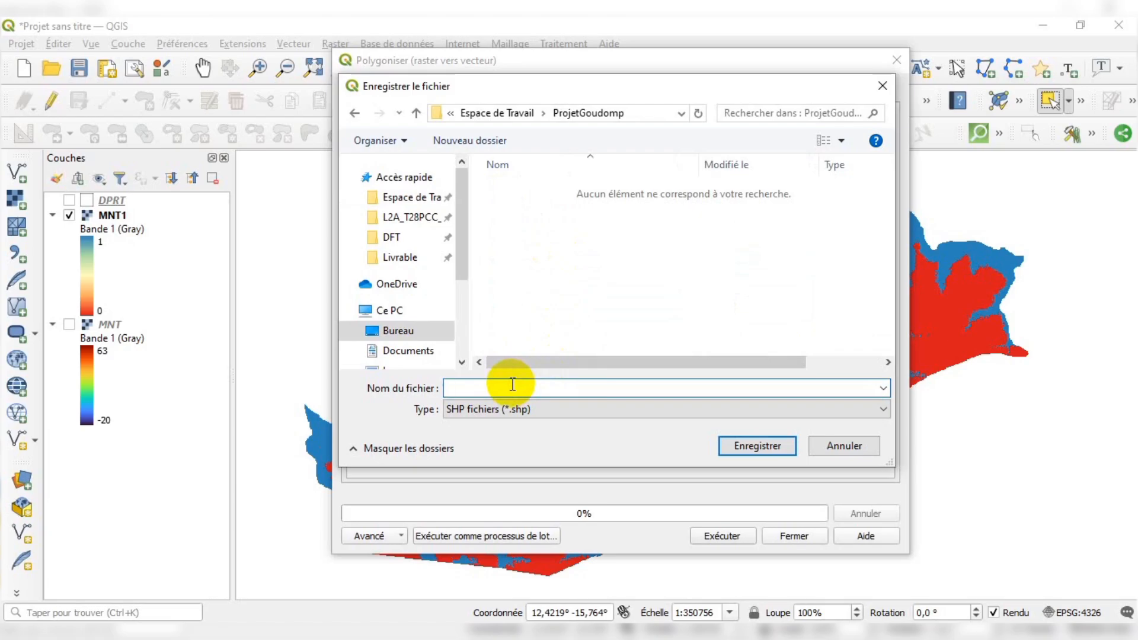
{"action": "type", "text": "El"}
{"action": "key", "text": "BackSpace"}
{"action": "key", "text": "BackSpace"}
{"action": "type", "text": "R"}
{"action": "key", "text": "BackSpace"}
{"action": "type", "text": "Goudomp"}
{"action": "left_click", "coordinate": [754, 447]}
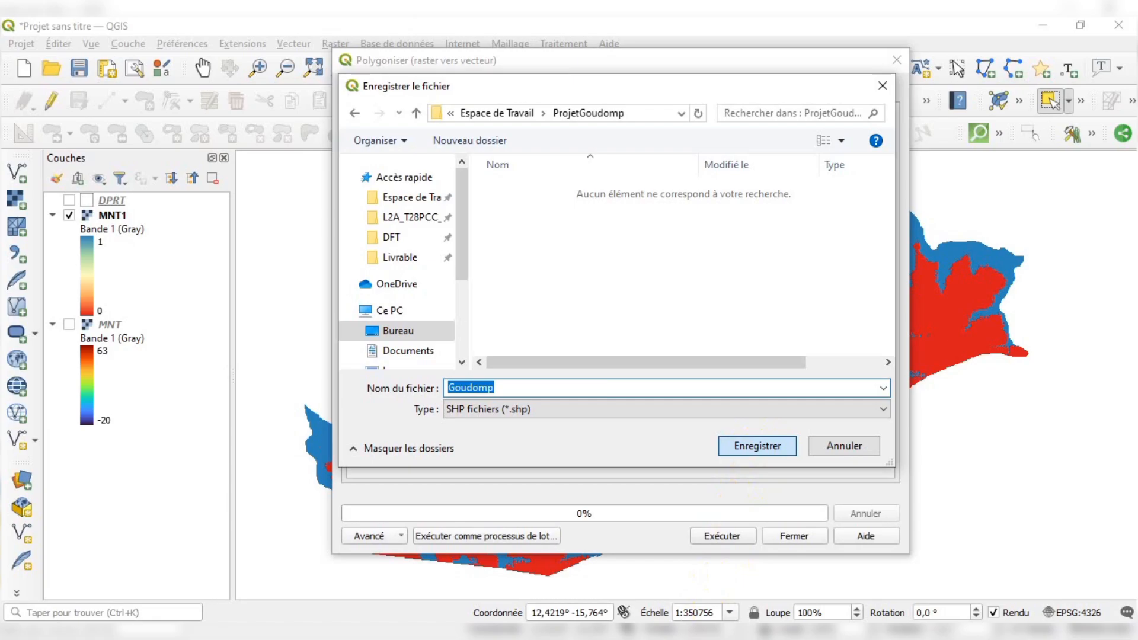
{"action": "left_click", "coordinate": [759, 445]}
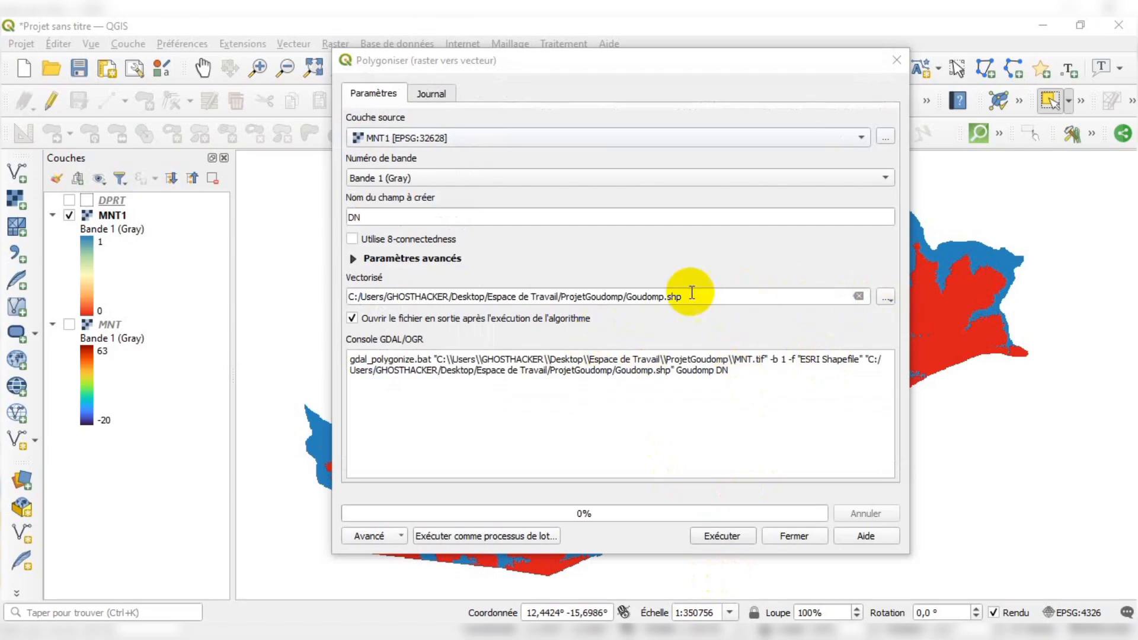
Run the Polygoniser tool and close it after reviewing the log
{"action": "left_click", "coordinate": [674, 298]}
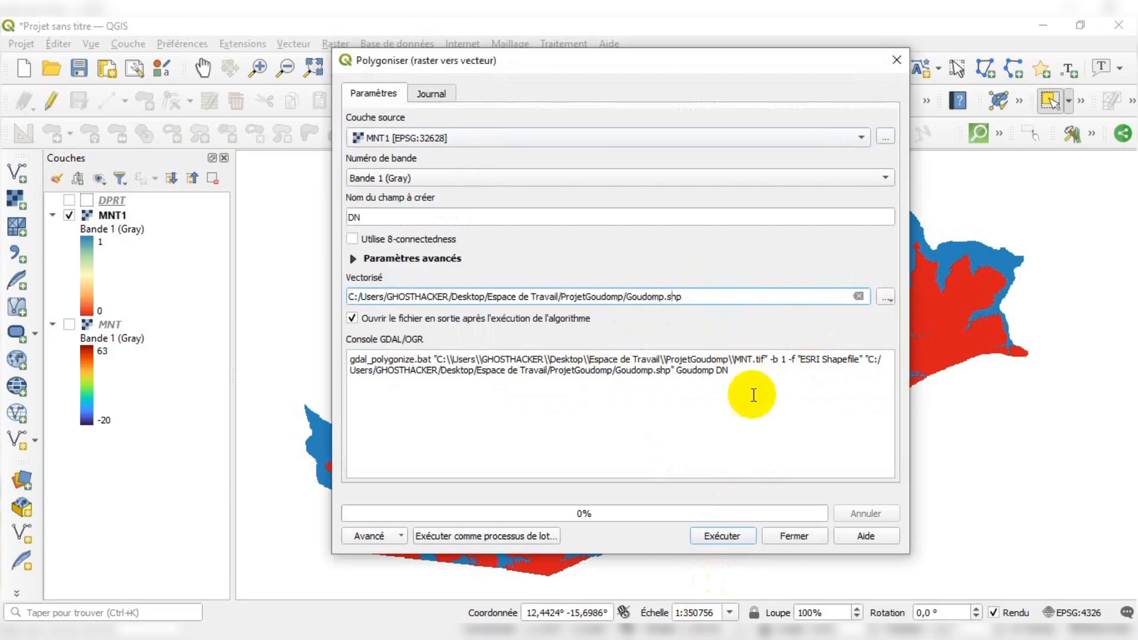
{"action": "left_click", "coordinate": [722, 536]}
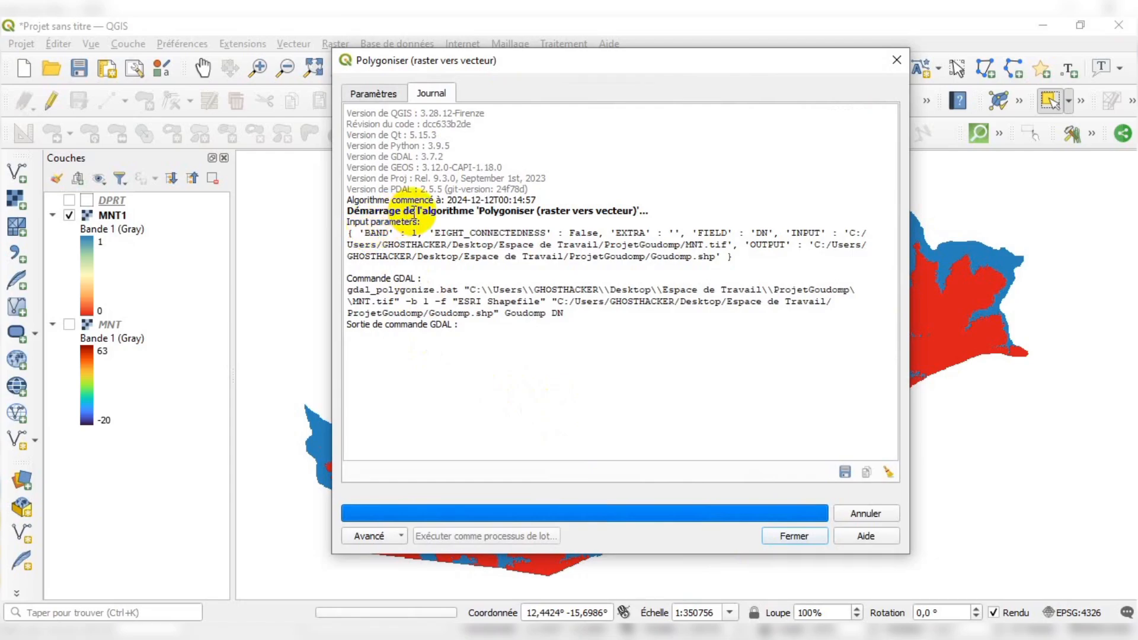
{"action": "left_click_drag", "start_coordinate": [416, 211], "coordinate": [521, 220]}
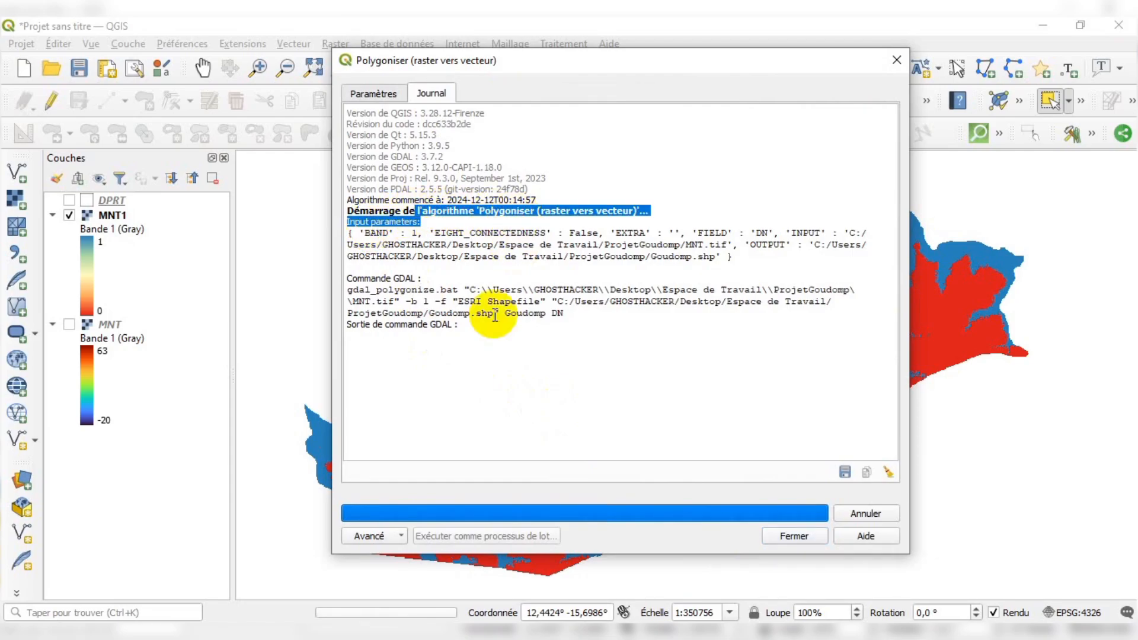
{"action": "left_click", "coordinate": [483, 375]}
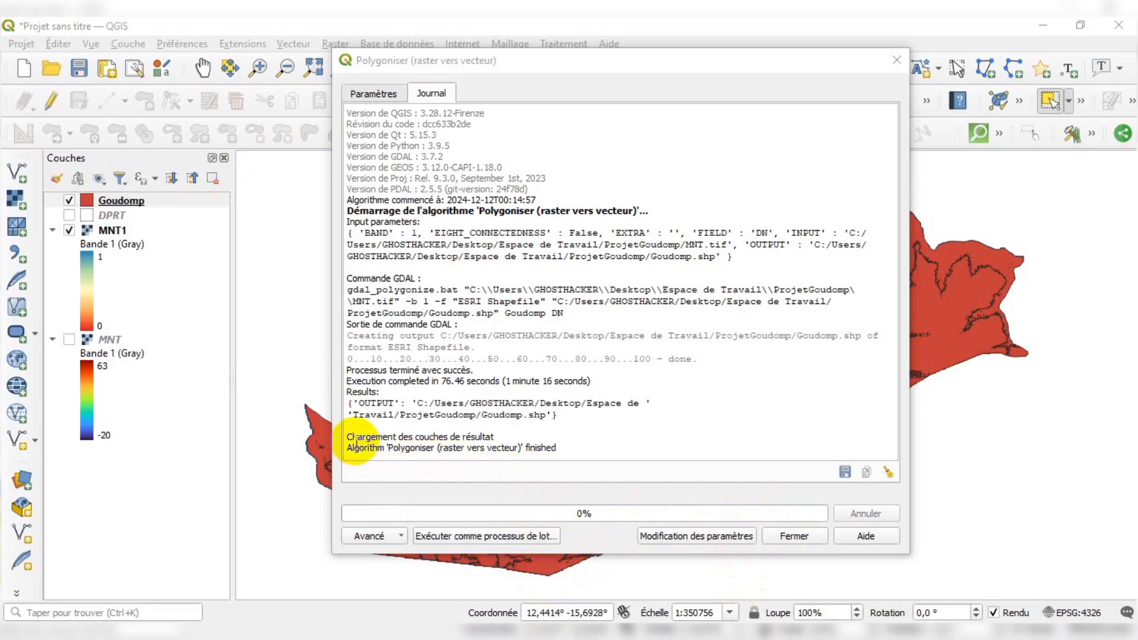
{"action": "left_click_drag", "start_coordinate": [354, 438], "coordinate": [451, 447]}
{"action": "left_click", "coordinate": [565, 452]}
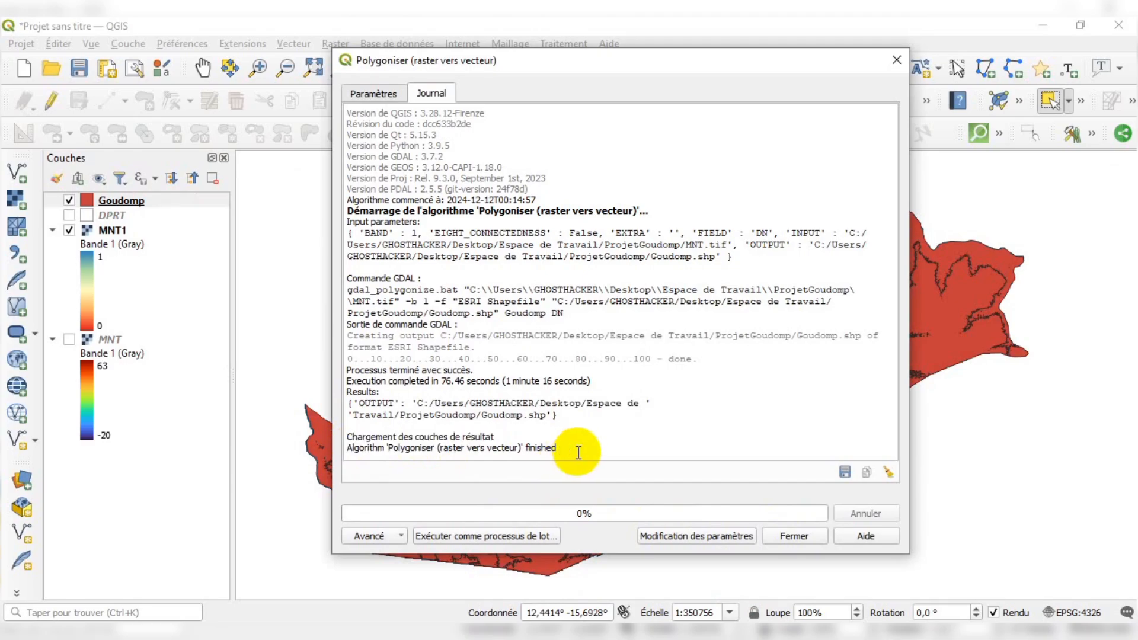
{"action": "left_click", "coordinate": [783, 528]}
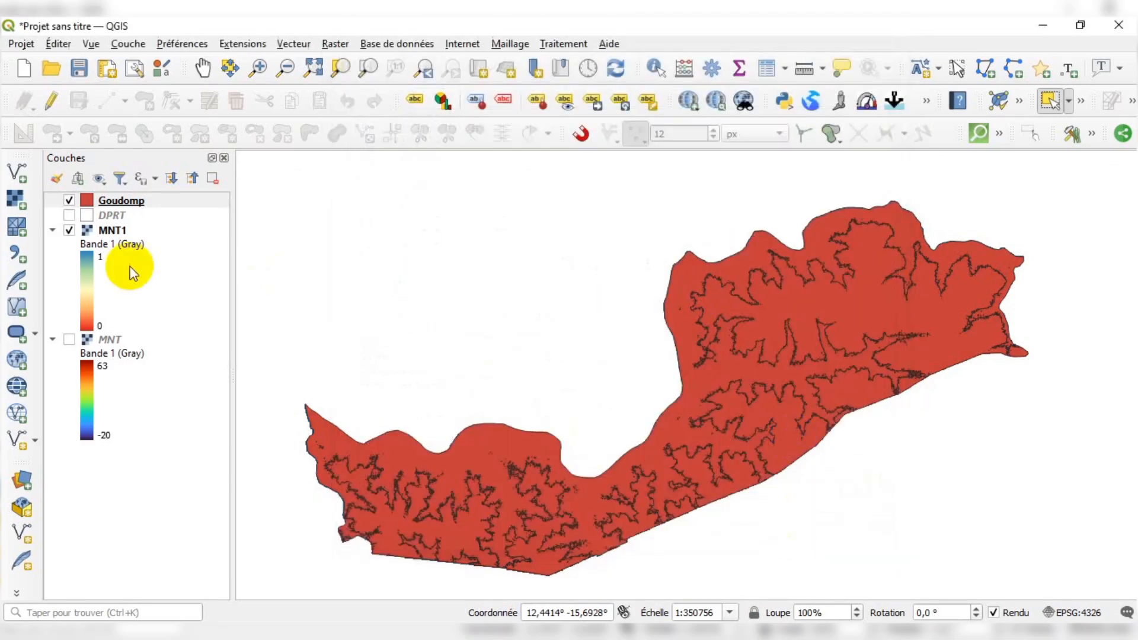
Hide the MNT1 layer and open the Goudomp layer's properties
{"action": "left_click", "coordinate": [69, 230]}
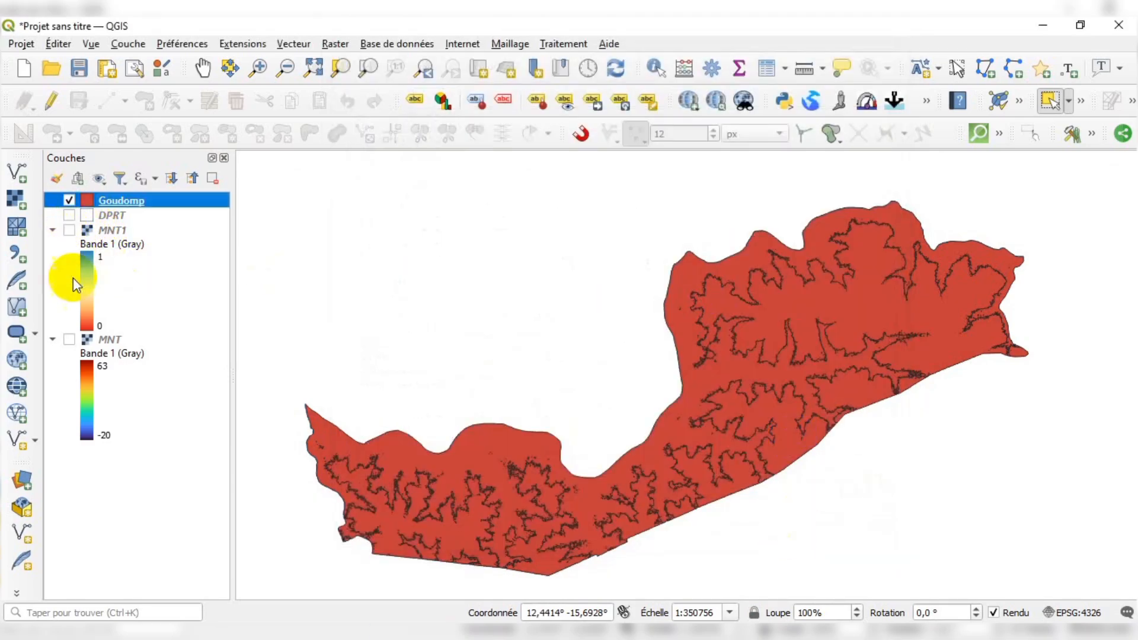
{"action": "right_click", "coordinate": [119, 198]}
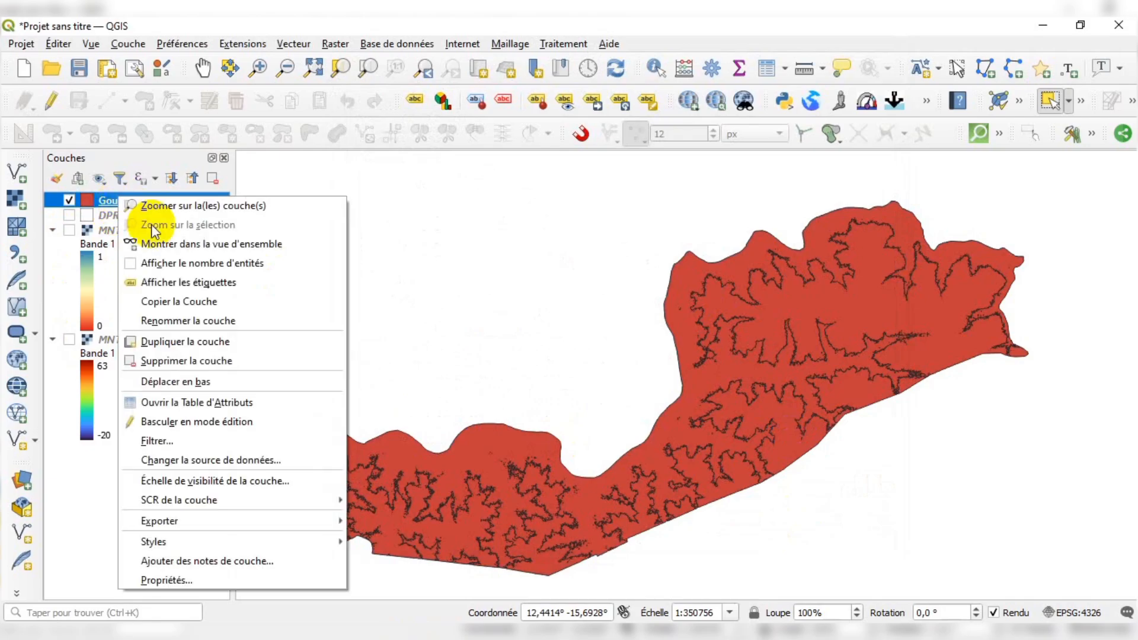
{"action": "left_click", "coordinate": [154, 579]}
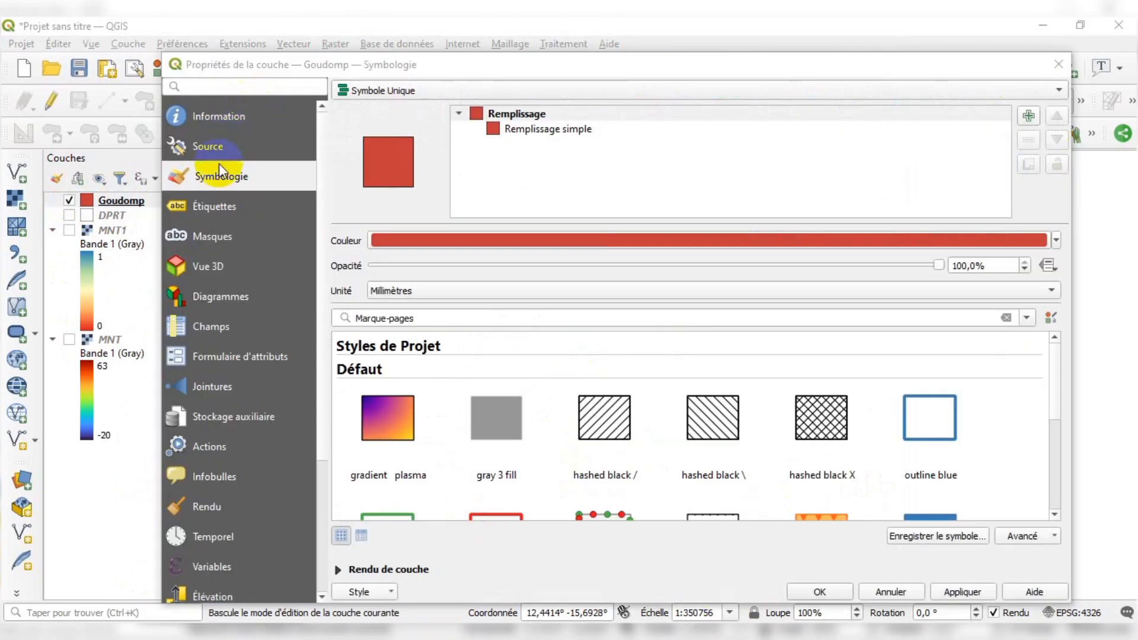
Set the Goudomp symbology to Catégorisé on the DN field and classify the values
{"action": "left_click", "coordinate": [419, 91]}
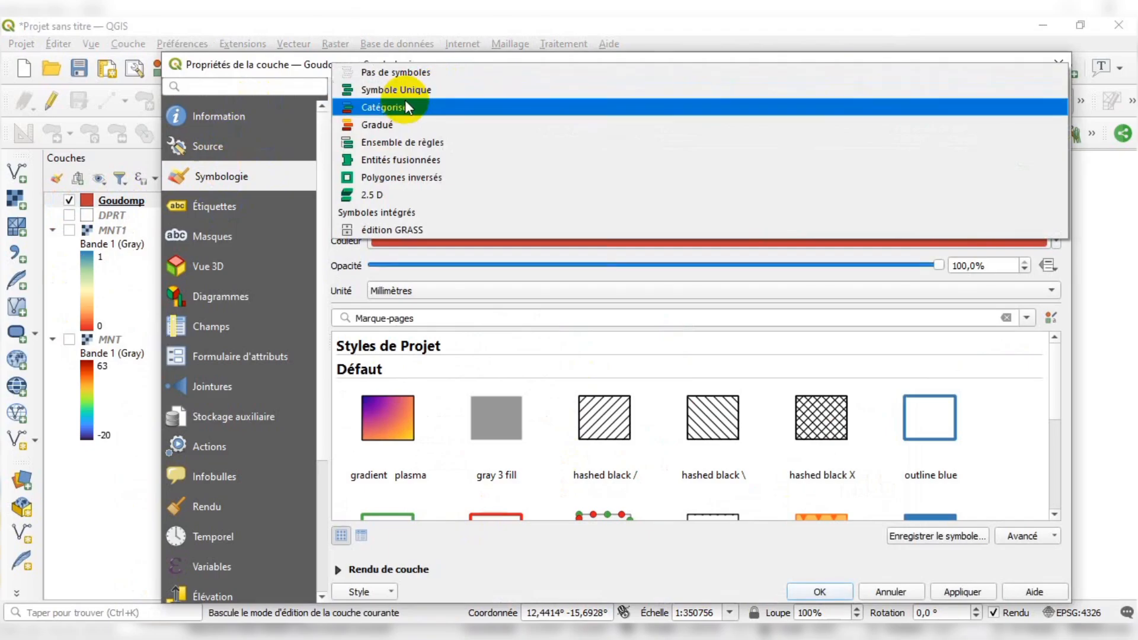
{"action": "left_click", "coordinate": [379, 110]}
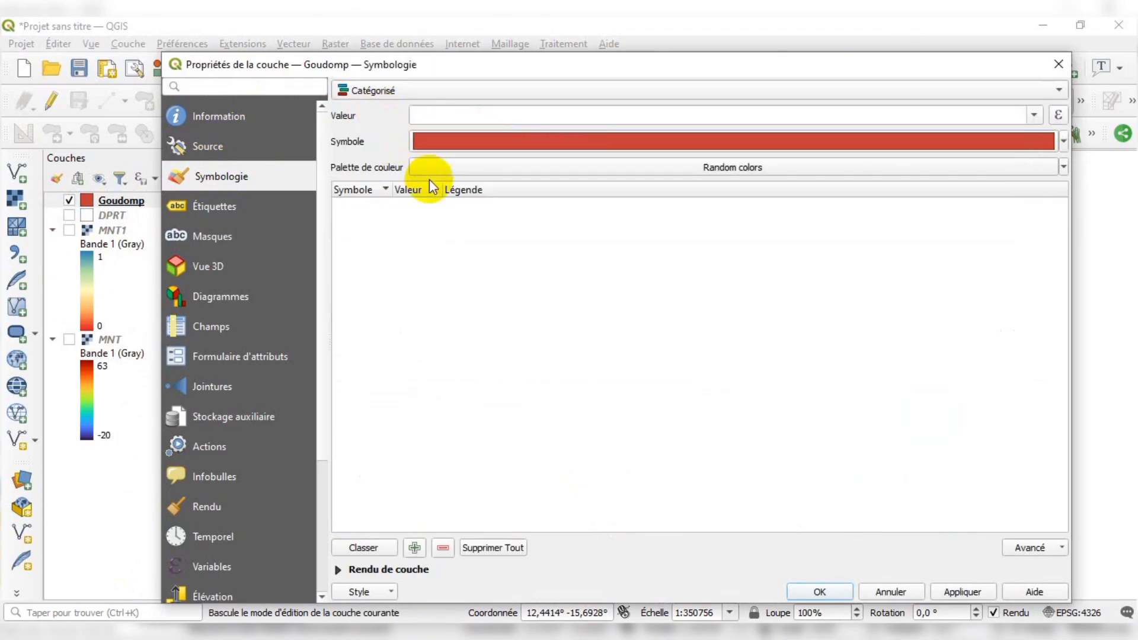
{"action": "left_click", "coordinate": [429, 90]}
{"action": "left_click", "coordinate": [429, 89]}
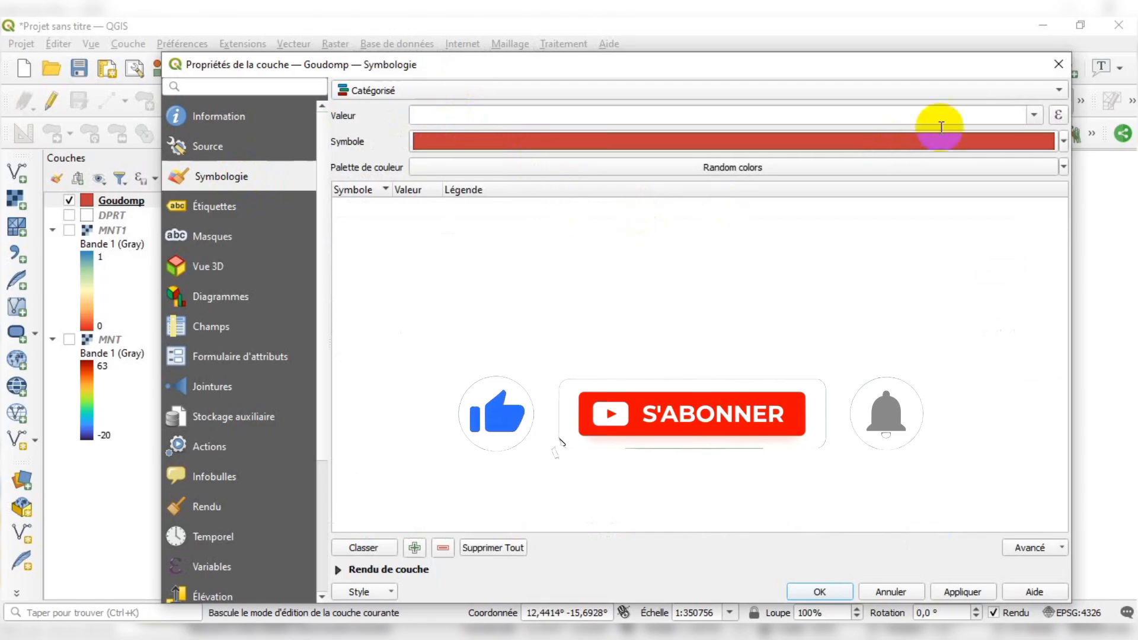
{"action": "left_click", "coordinate": [1034, 116]}
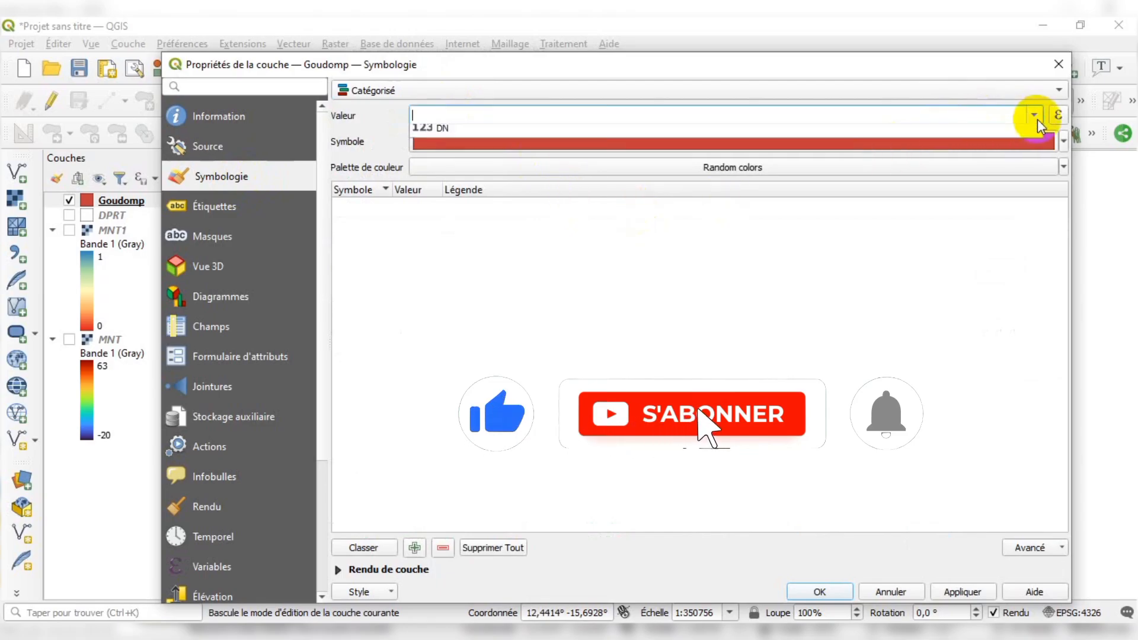
{"action": "left_click", "coordinate": [519, 135]}
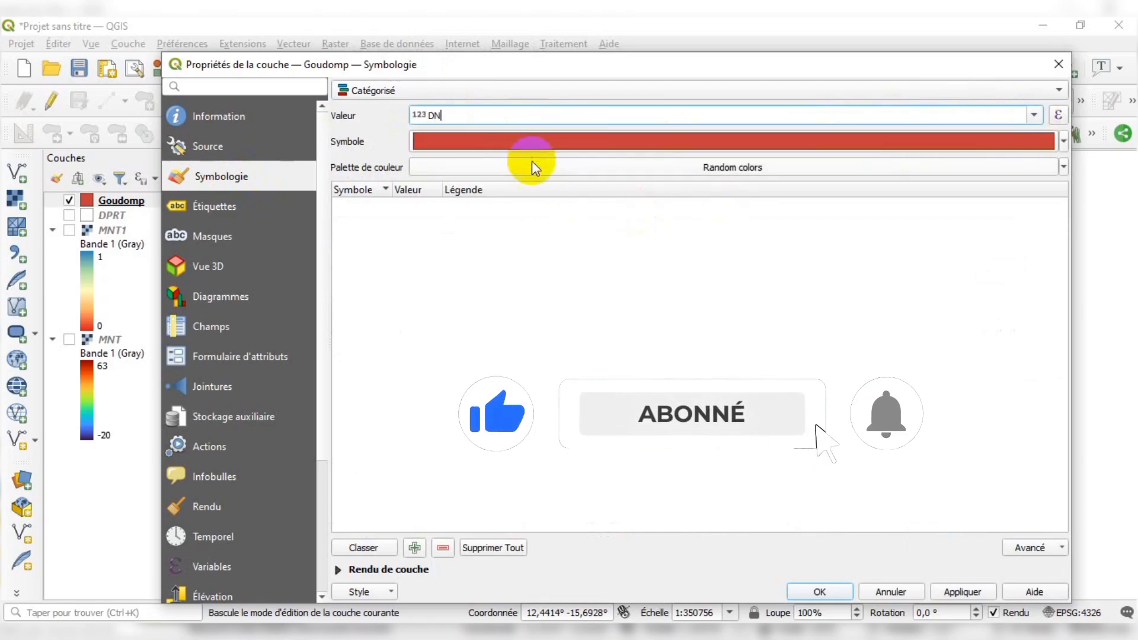
{"action": "left_click", "coordinate": [372, 548]}
Delete the catch-all 'all other values' category and apply the symbology
{"action": "left_click", "coordinate": [408, 235]}
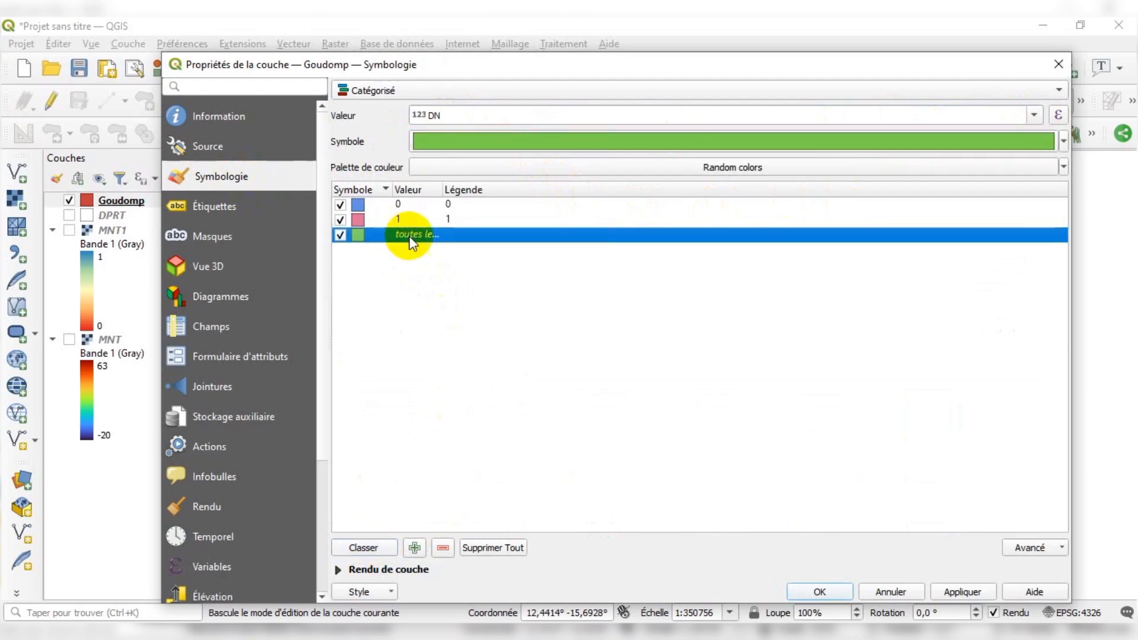
{"action": "left_click", "coordinate": [442, 548]}
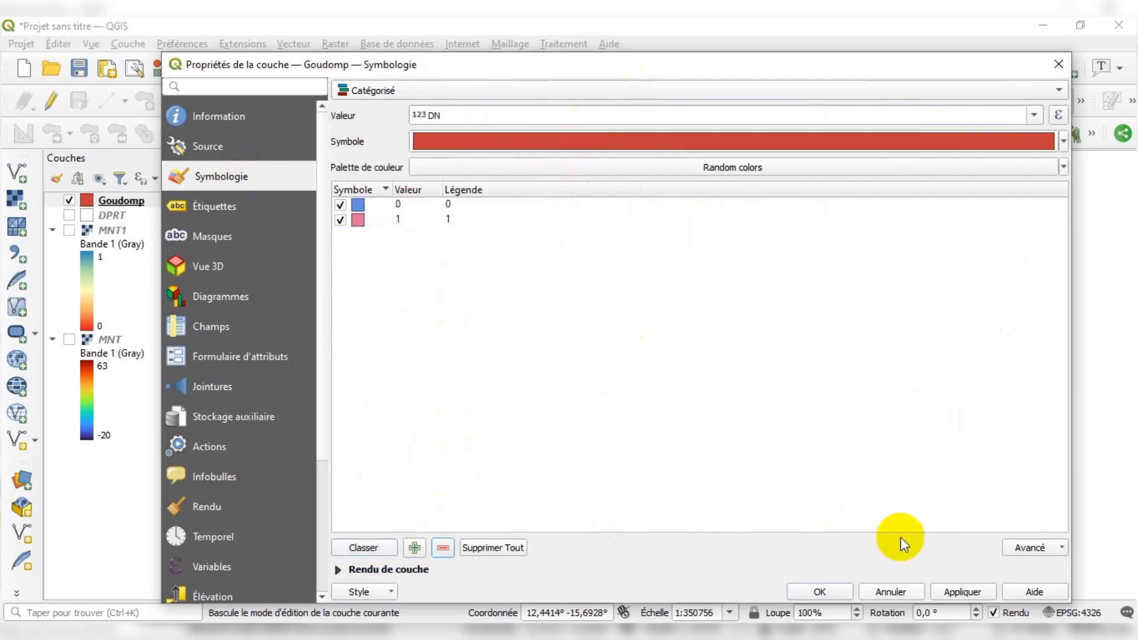
{"action": "left_click", "coordinate": [951, 584]}
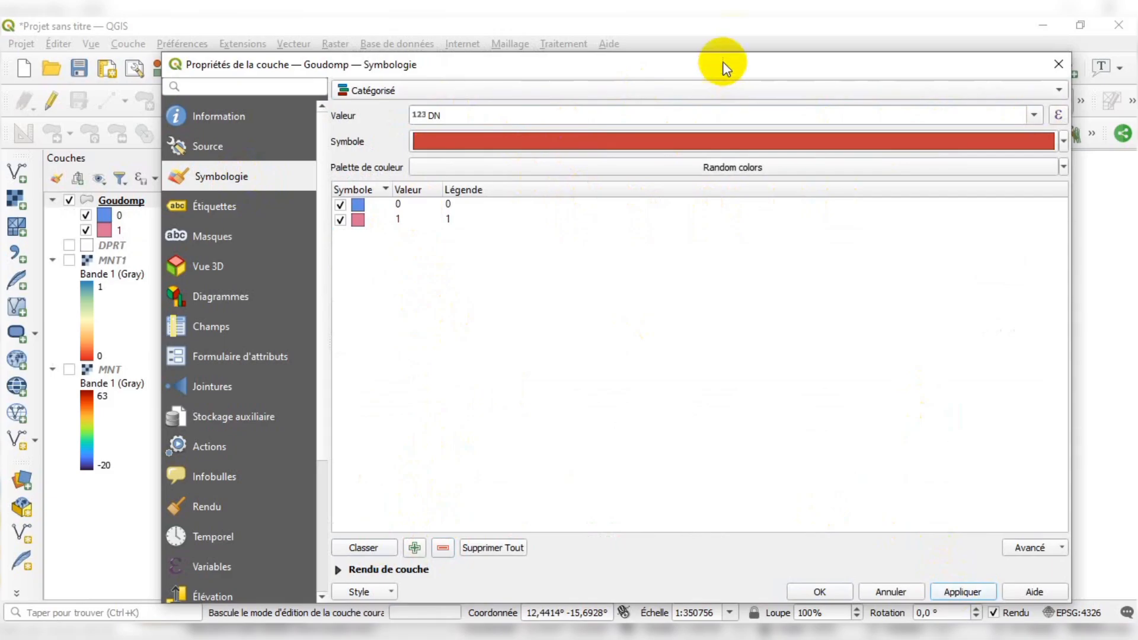
{"action": "left_click_drag", "start_coordinate": [724, 64], "coordinate": [677, 61]}
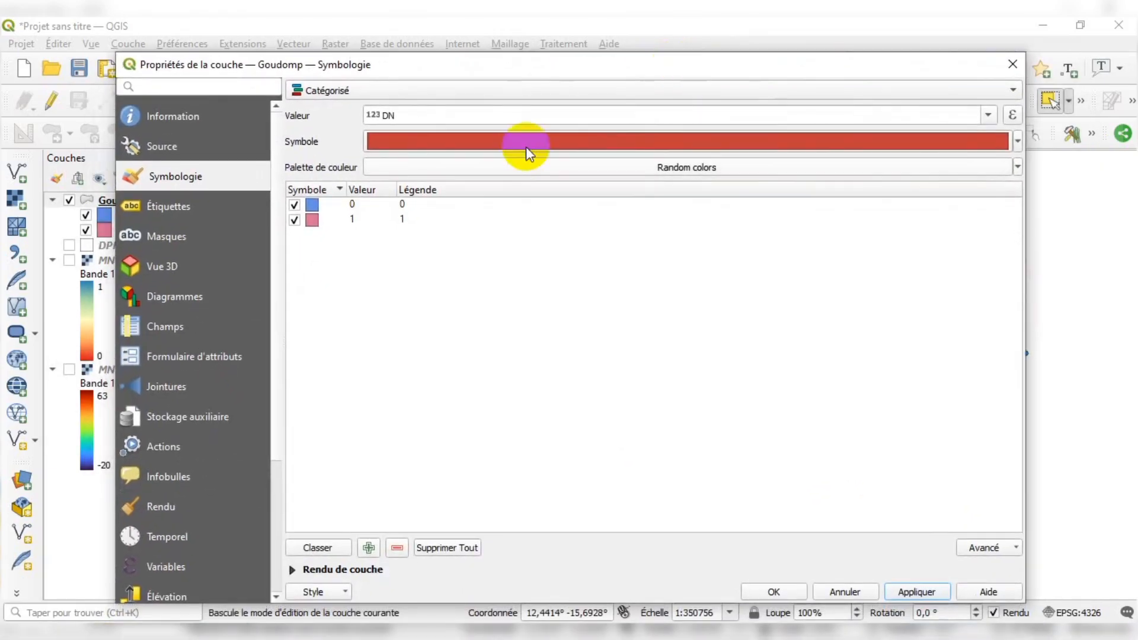
Set the fill colour of category 0 to red and apply the Goudomp symbology
{"action": "double_click", "coordinate": [311, 203]}
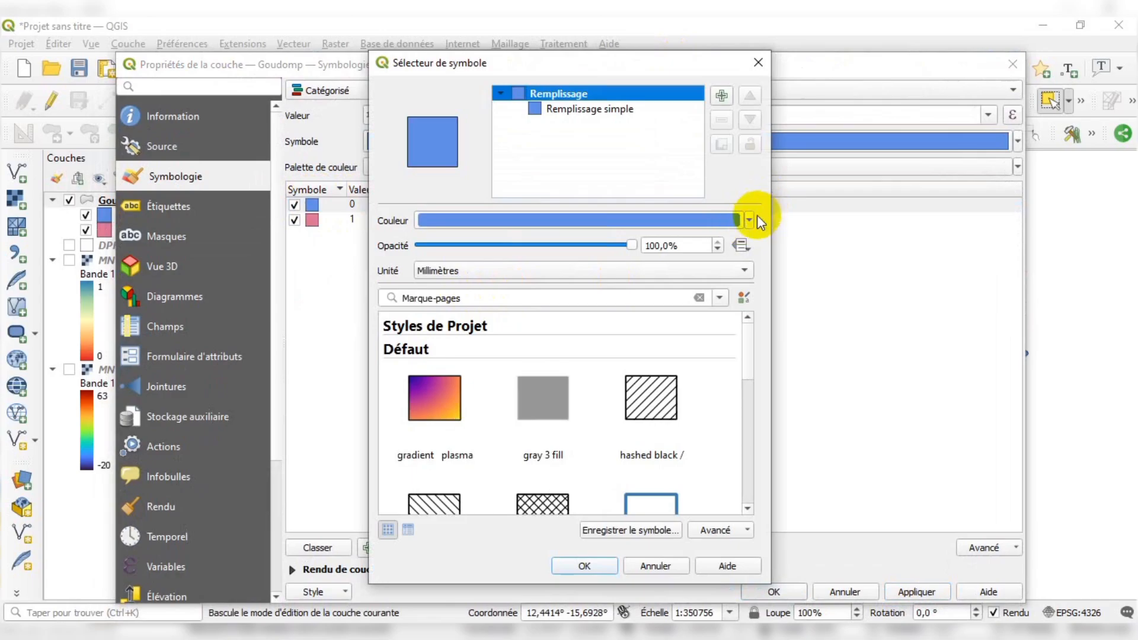
{"action": "left_click", "coordinate": [750, 219]}
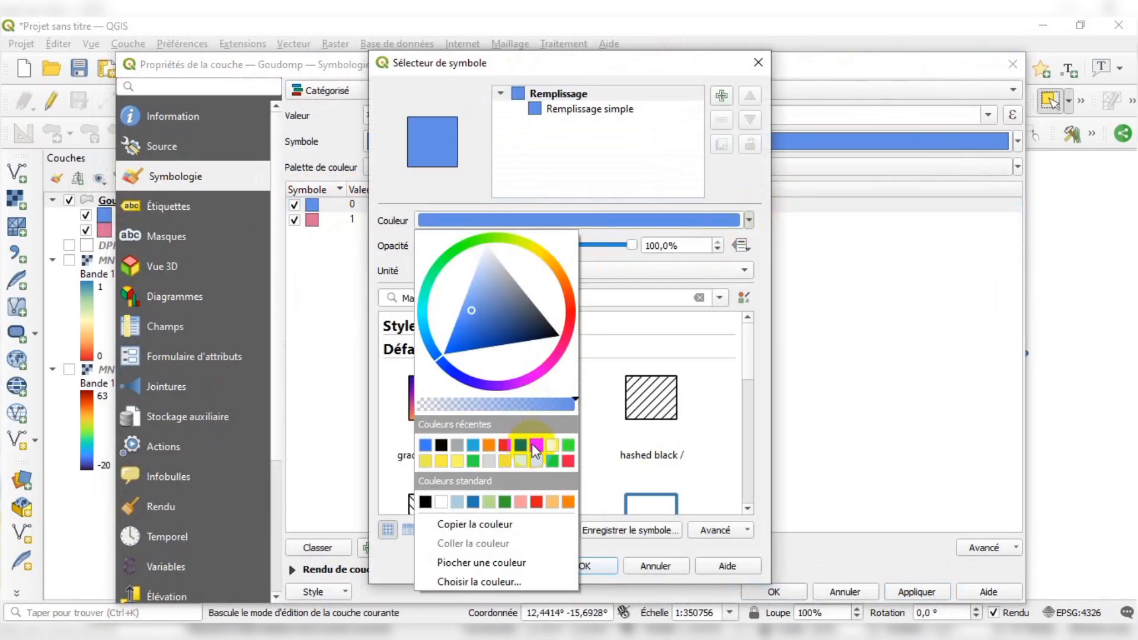
{"action": "left_click", "coordinate": [567, 462]}
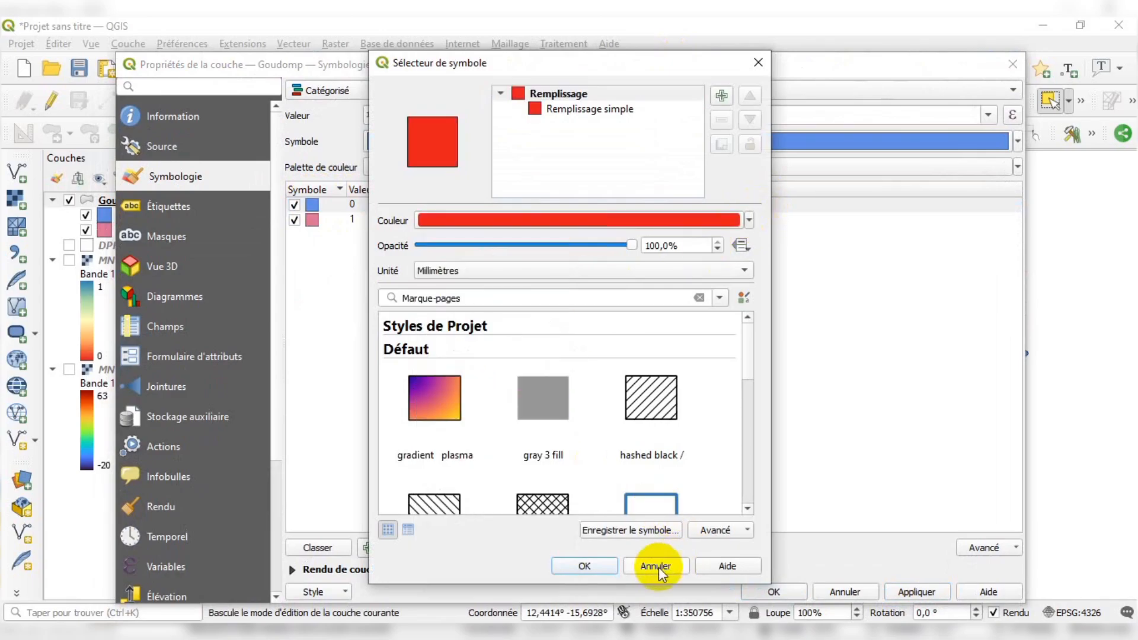
{"action": "left_click", "coordinate": [585, 566]}
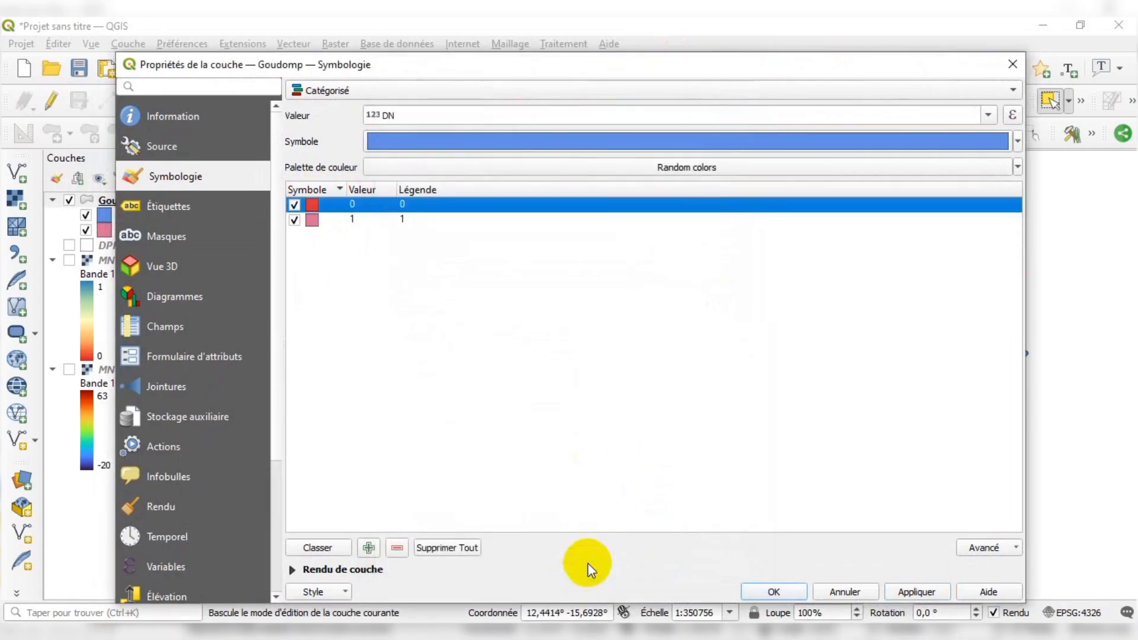
{"action": "left_click", "coordinate": [915, 592]}
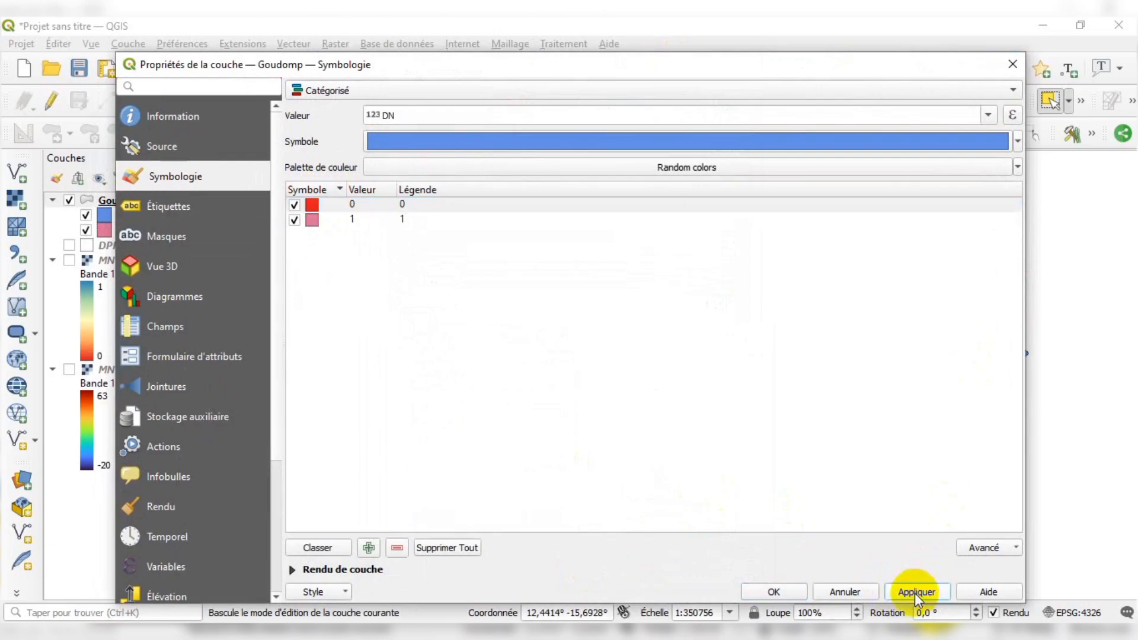
{"action": "left_click", "coordinate": [776, 592]}
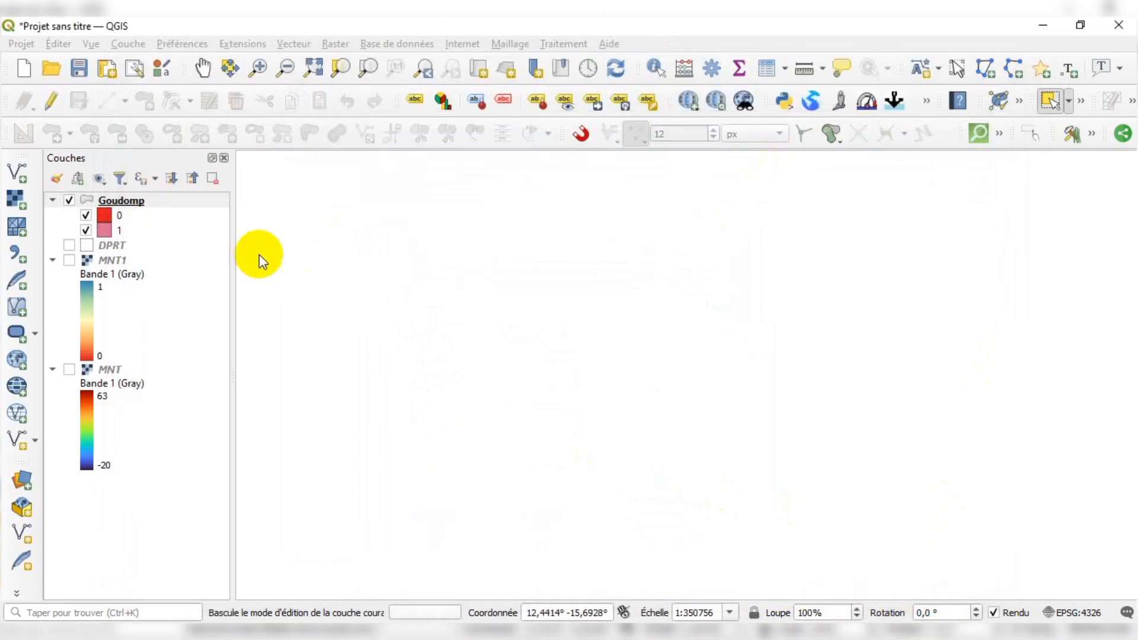
Inspect the categorised Goudomp polygons on the map and open the layer's attribute table
{"action": "scroll", "coordinate": [530, 313], "scroll_direction": "down", "scroll_amount": 1}
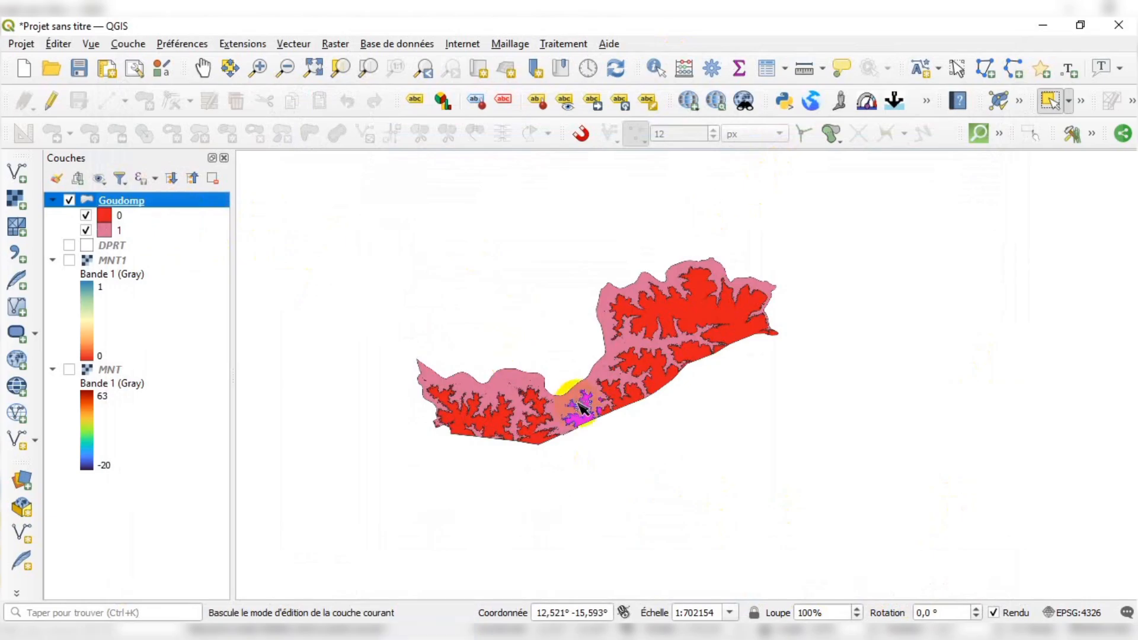
{"action": "scroll", "coordinate": [582, 408], "scroll_direction": "up", "scroll_amount": 1}
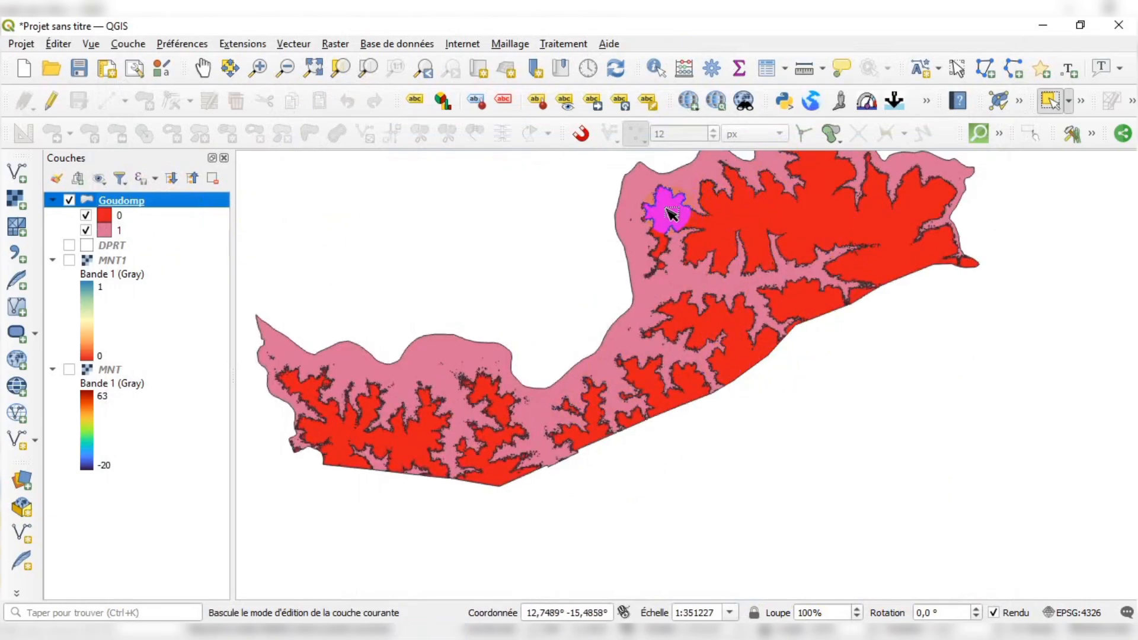
{"action": "scroll", "coordinate": [724, 332], "scroll_direction": "down", "scroll_amount": 1}
{"action": "scroll", "coordinate": [698, 279], "scroll_direction": "up", "scroll_amount": 1}
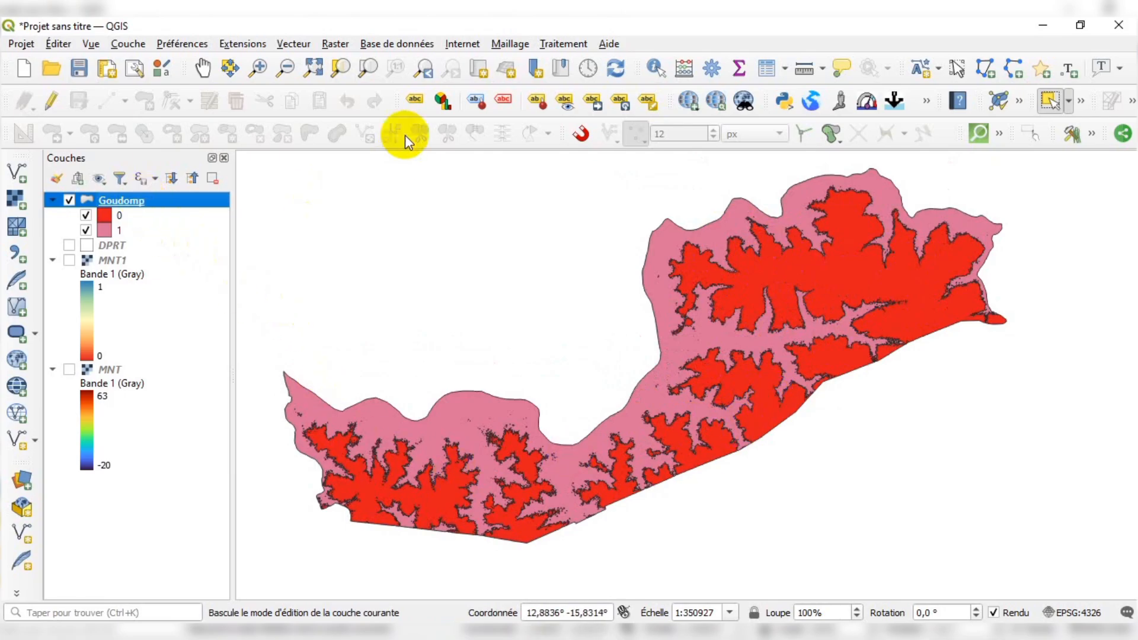
{"action": "left_click", "coordinate": [764, 70]}
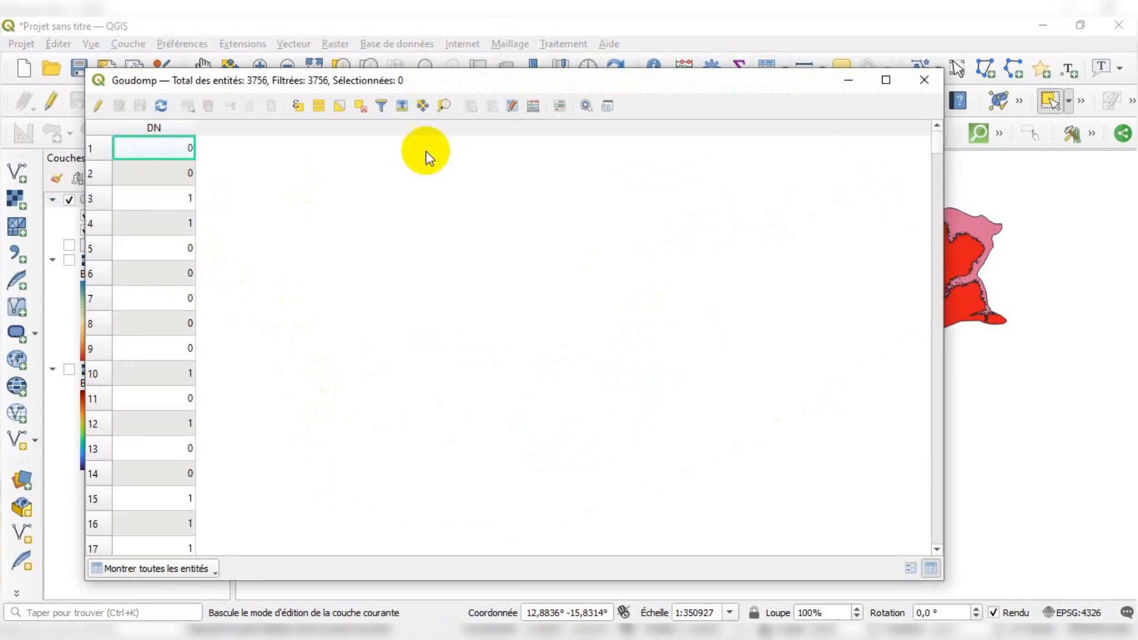
Select the Goudomp features with the expression "DN" = 0, then close the expression dialog and attribute table
{"action": "left_click", "coordinate": [298, 107]}
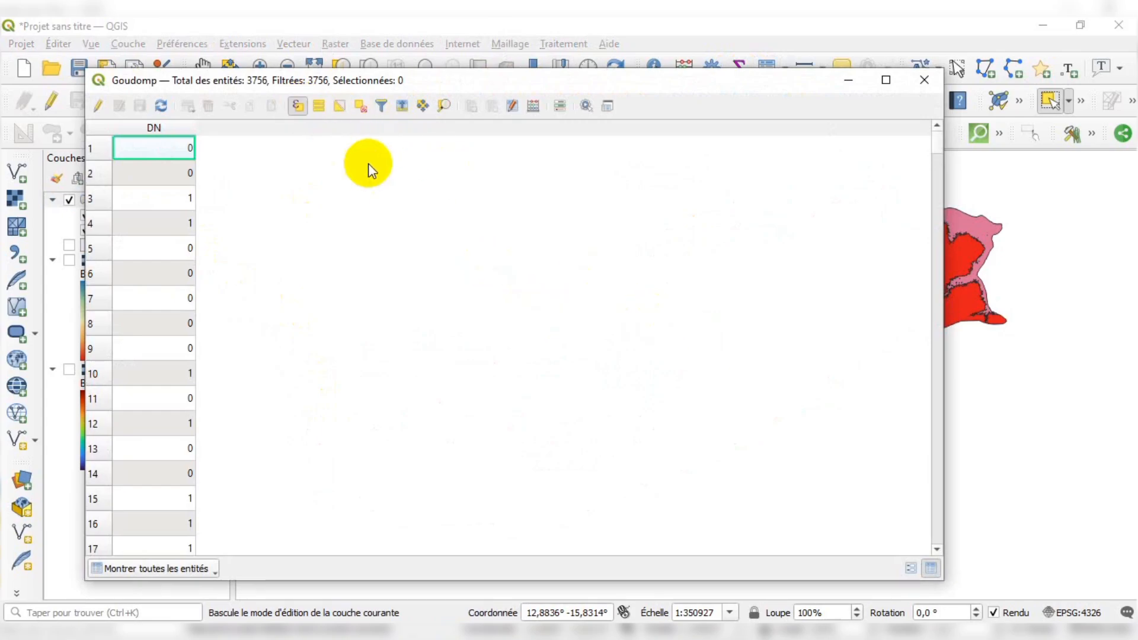
{"action": "left_click", "coordinate": [296, 114]}
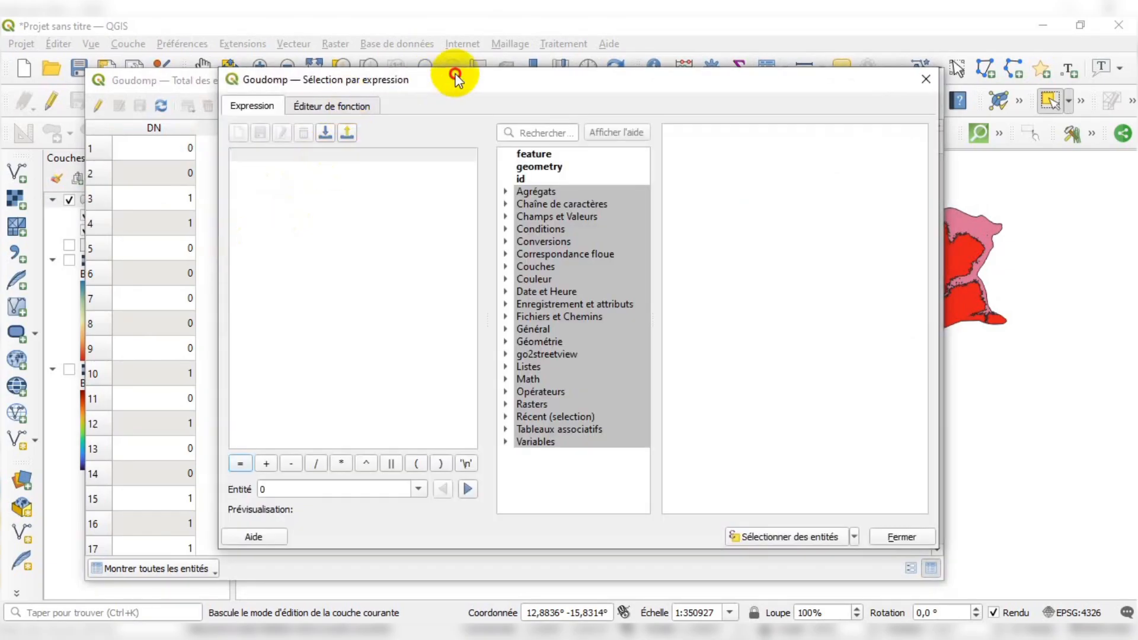
{"action": "left_click_drag", "start_coordinate": [456, 72], "coordinate": [462, 70]}
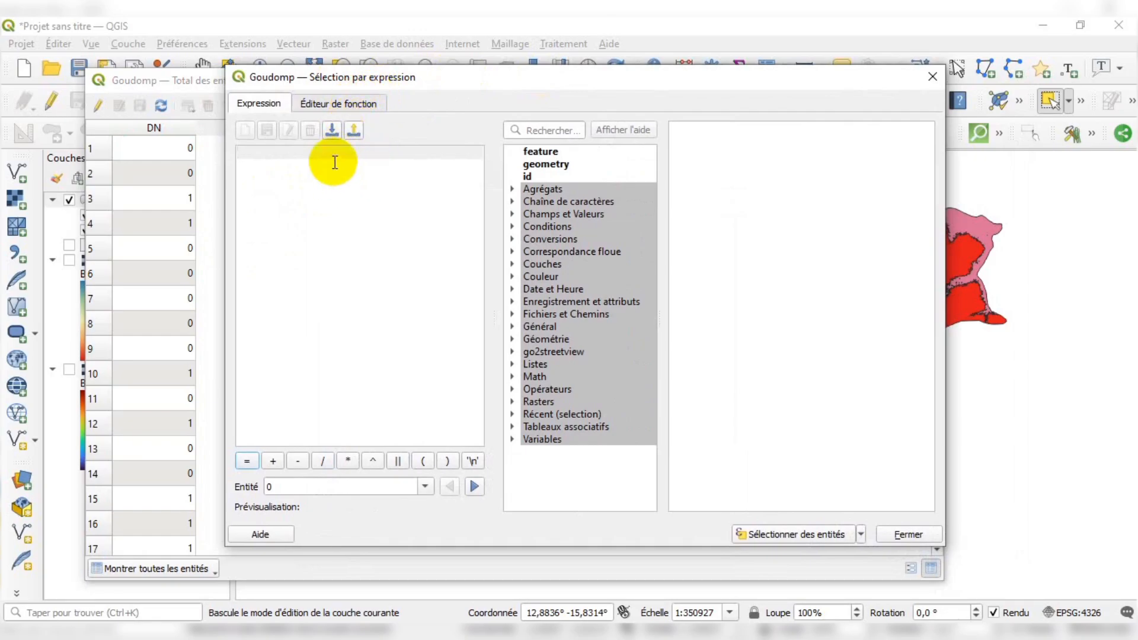
{"action": "left_click", "coordinate": [517, 212]}
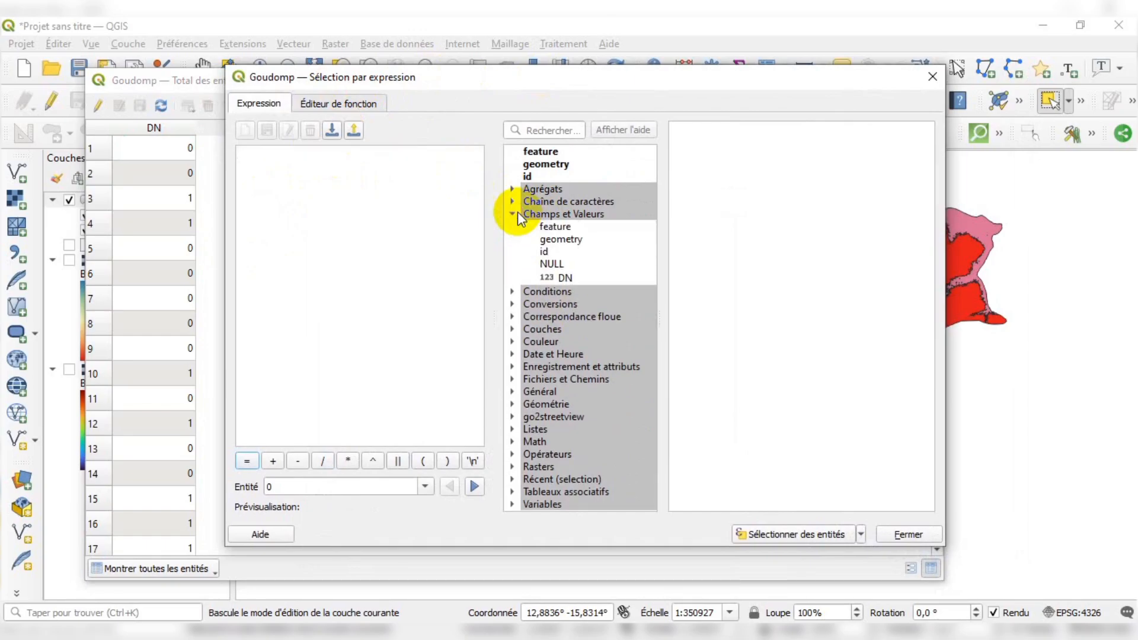
{"action": "double_click", "coordinate": [565, 277]}
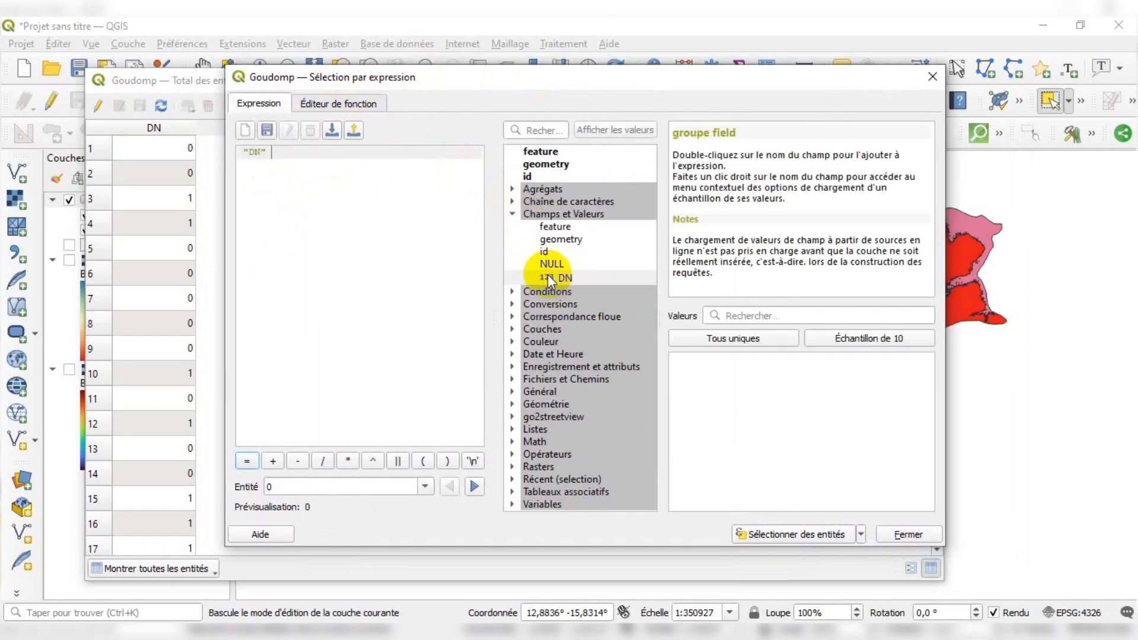
{"action": "left_click", "coordinate": [845, 339]}
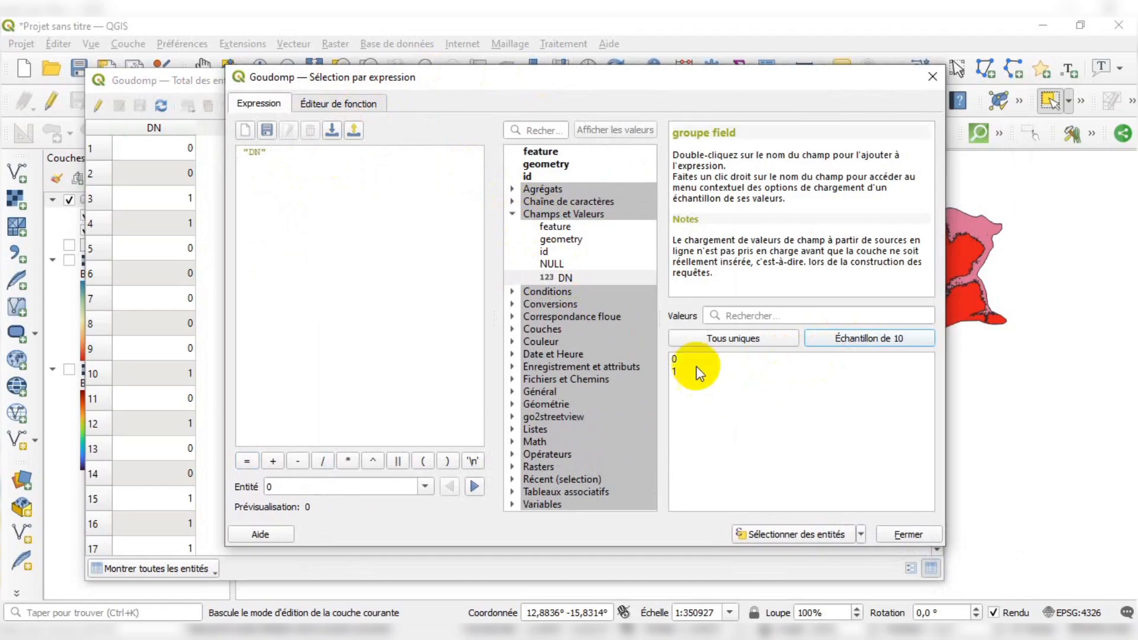
{"action": "left_click", "coordinate": [251, 464]}
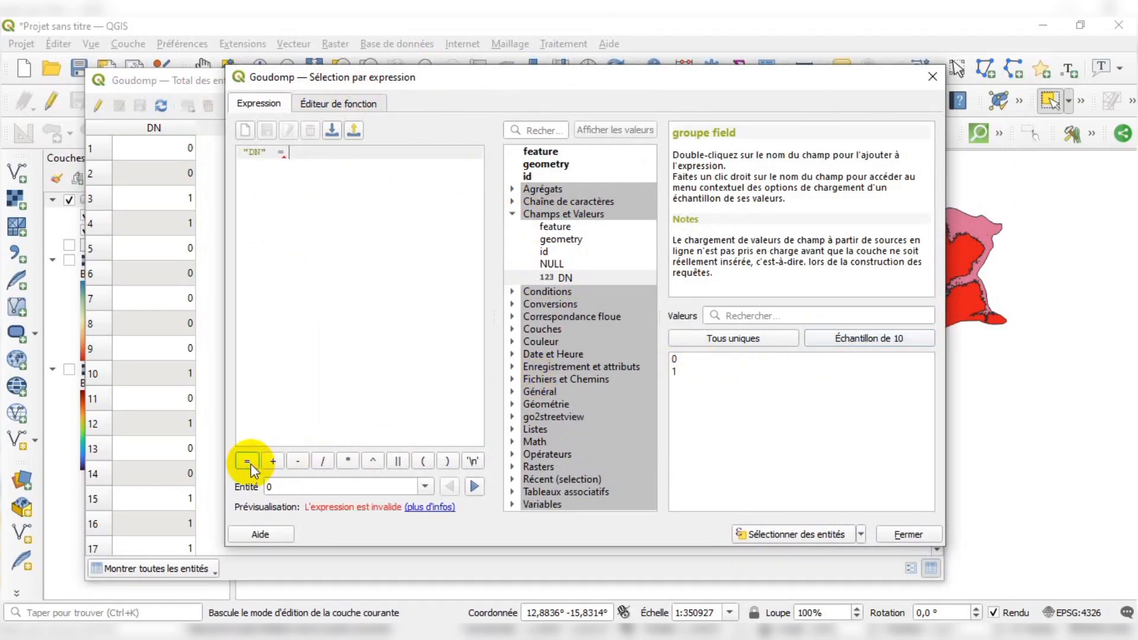
{"action": "double_click", "coordinate": [695, 360]}
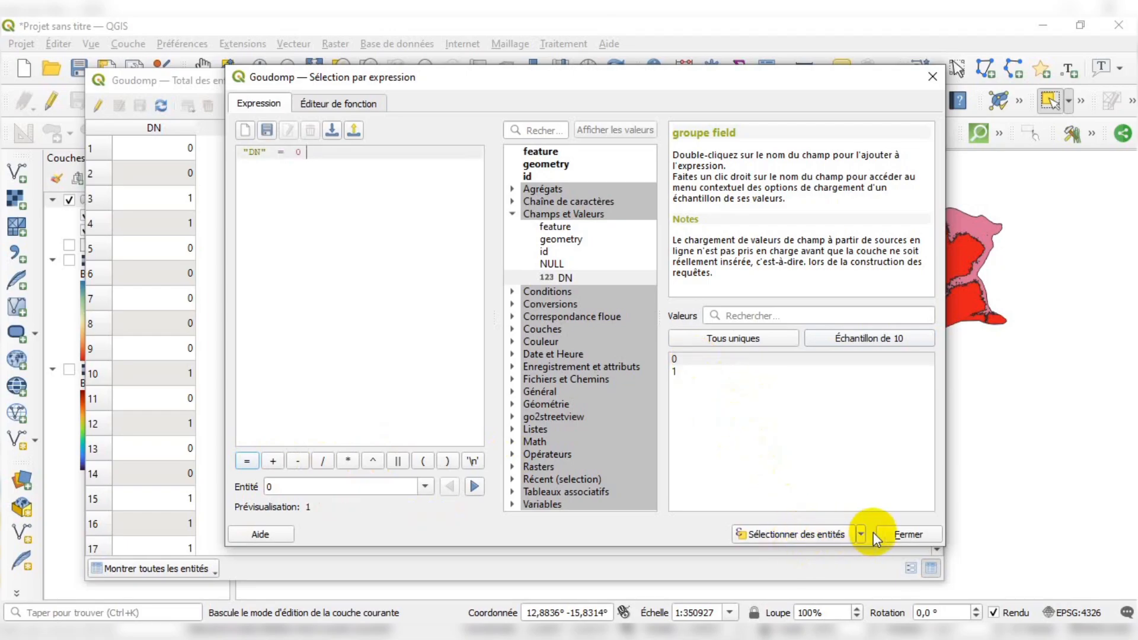
{"action": "left_click", "coordinate": [815, 531]}
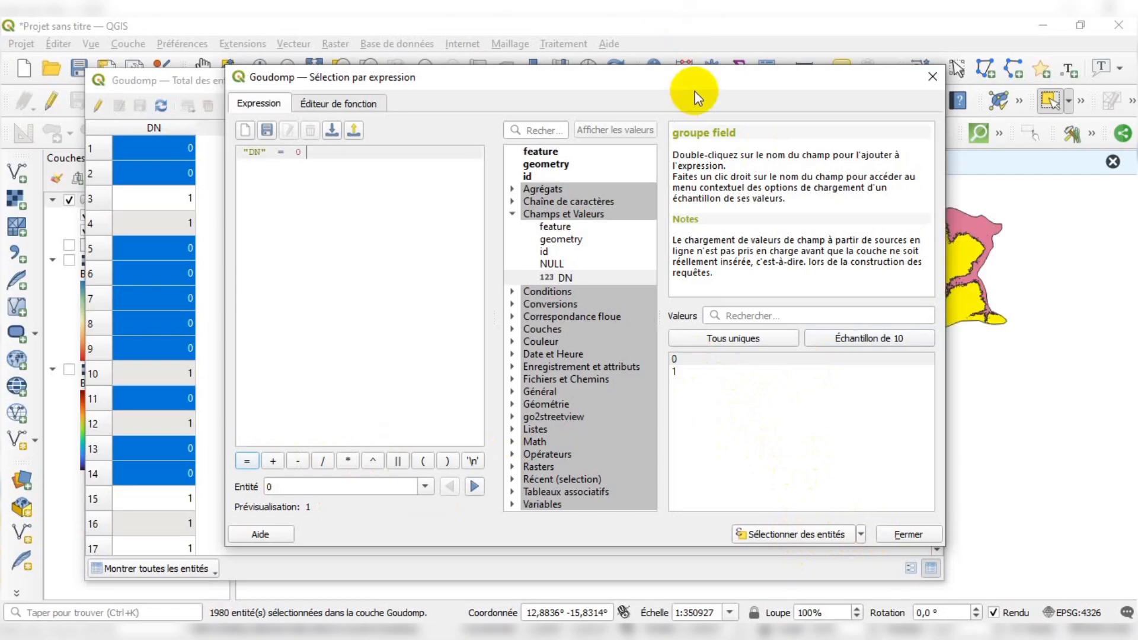
{"action": "left_click_drag", "start_coordinate": [696, 89], "coordinate": [791, 77]}
{"action": "left_click", "coordinate": [1001, 533]}
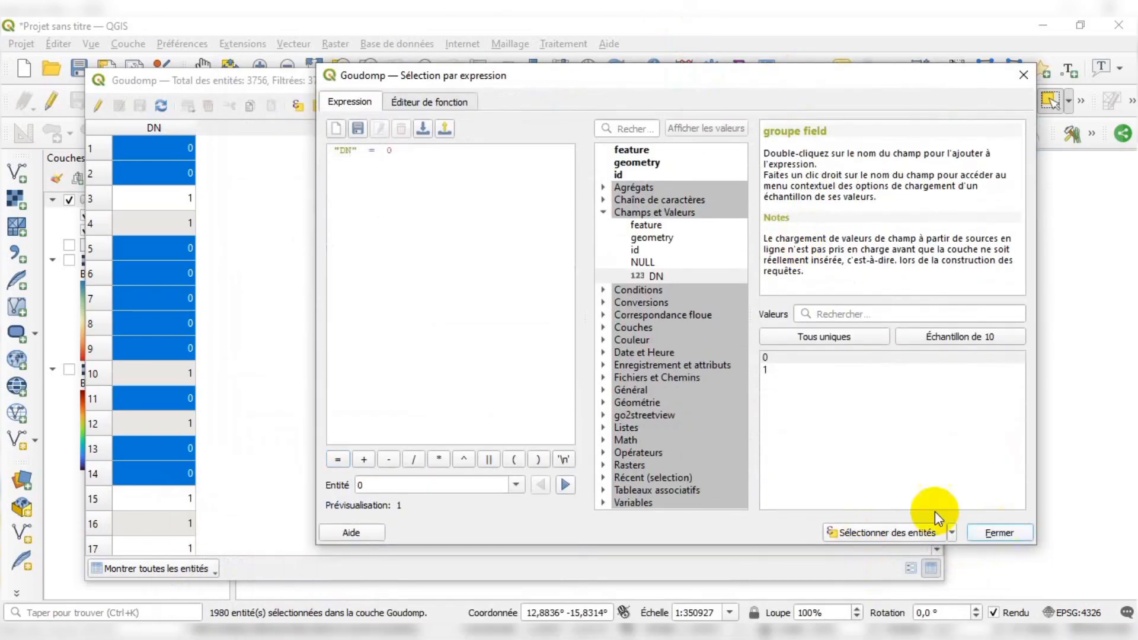
{"action": "left_click_drag", "start_coordinate": [752, 80], "coordinate": [820, 163]}
{"action": "left_click", "coordinate": [1013, 162]}
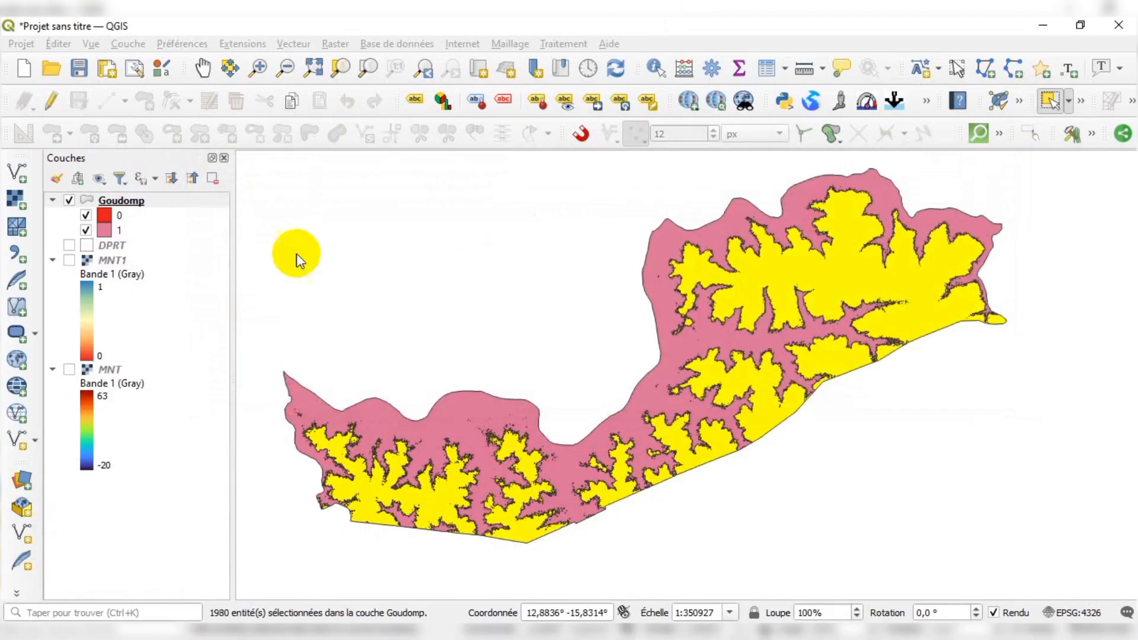
Export the selected Goudomp features as an ESRI Shapefile named 'Altitudes 30m +' in the ProjetGoudomp folder, added to the map
{"action": "left_click", "coordinate": [172, 203]}
{"action": "right_click", "coordinate": [142, 203]}
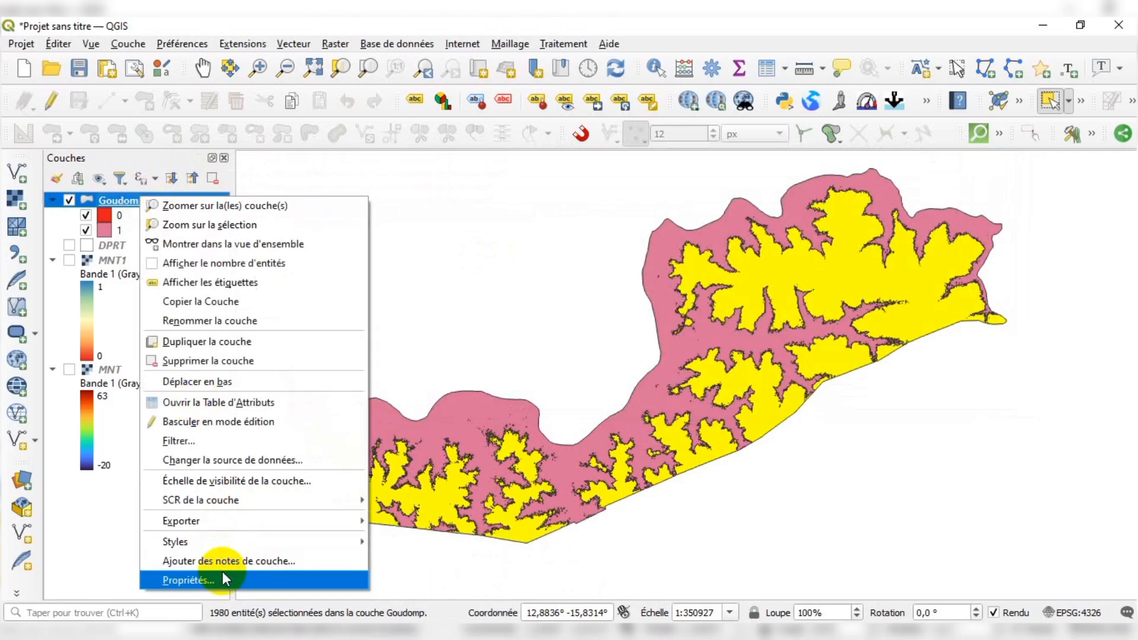
{"action": "mouse_move", "coordinate": [294, 519]}
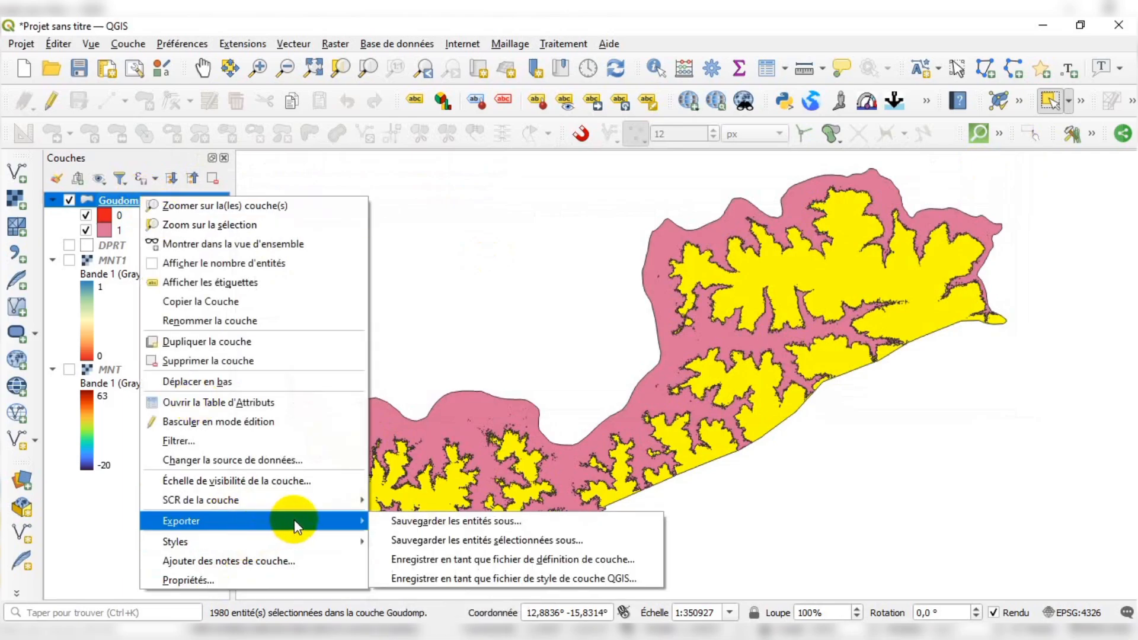
{"action": "left_click", "coordinate": [417, 541]}
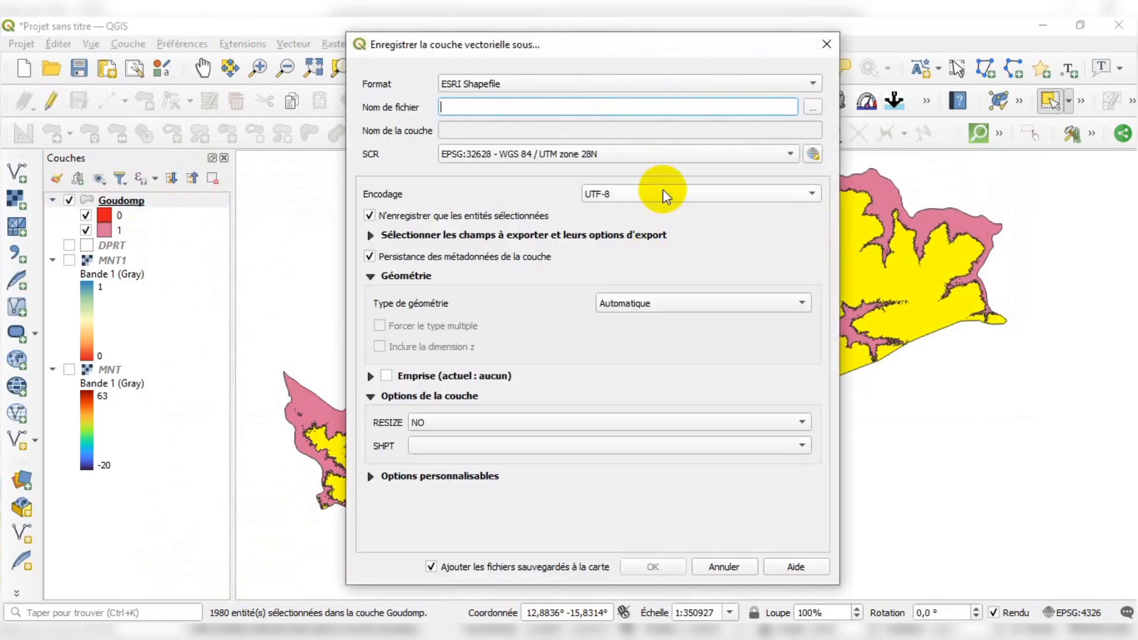
{"action": "left_click", "coordinate": [813, 107]}
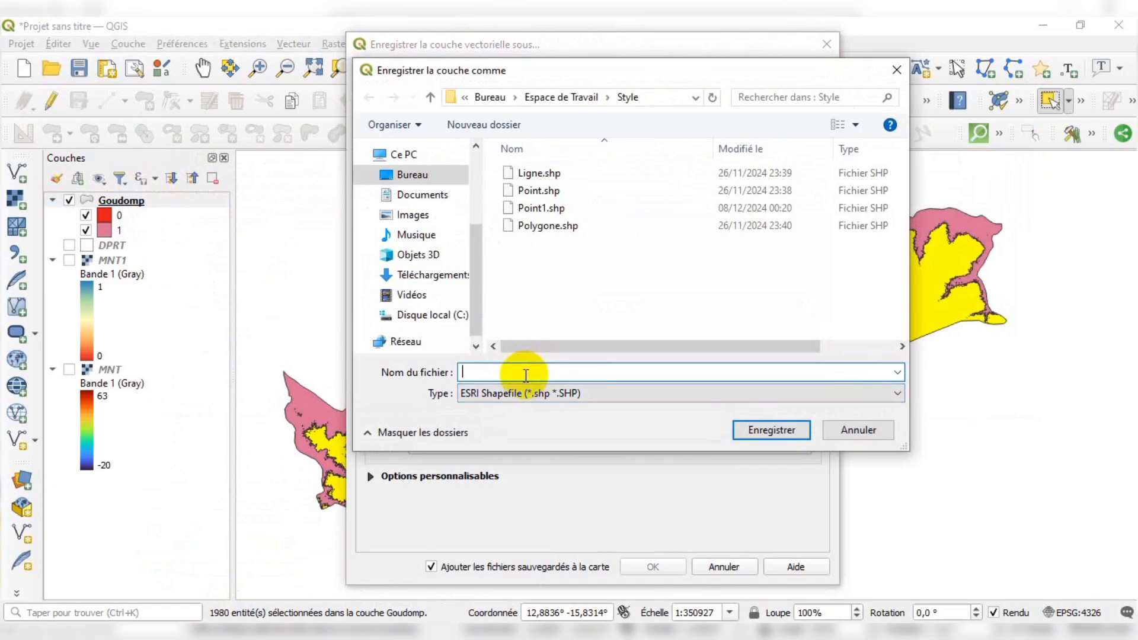
{"action": "scroll", "coordinate": [427, 184], "scroll_direction": "up", "scroll_amount": 2}
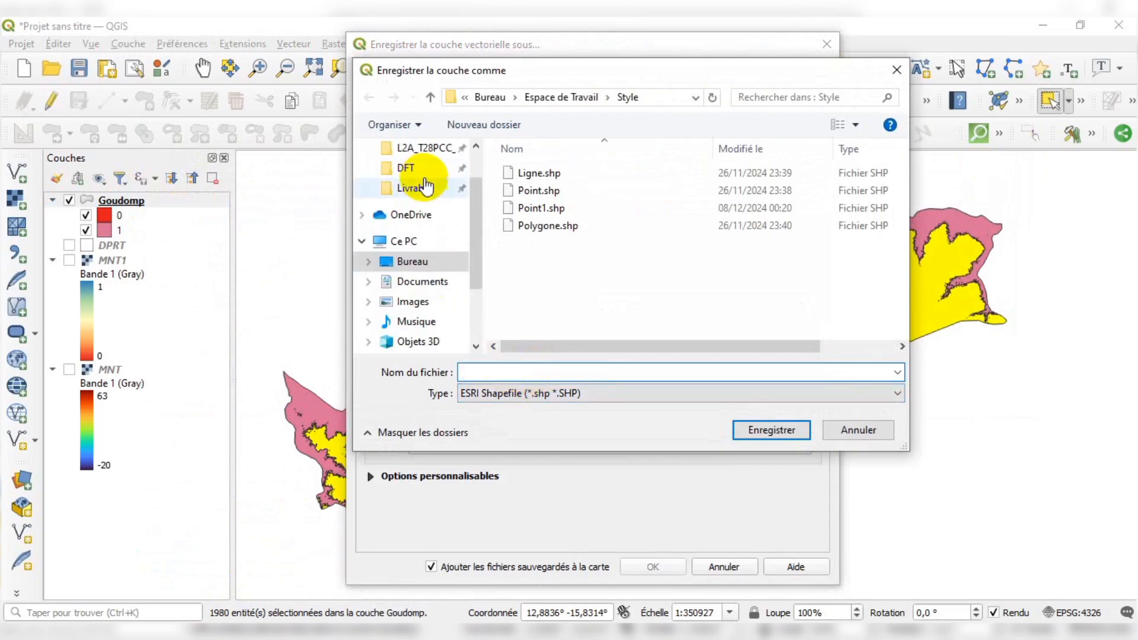
{"action": "scroll", "coordinate": [426, 175], "scroll_direction": "up", "scroll_amount": 1}
{"action": "left_click", "coordinate": [421, 181]}
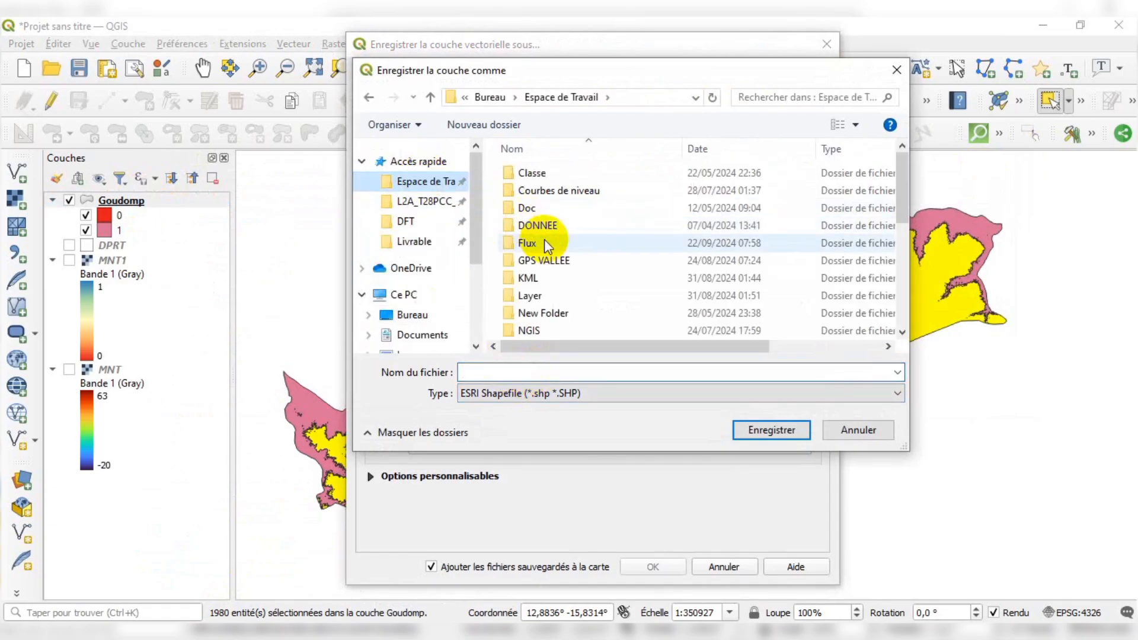
{"action": "scroll", "coordinate": [567, 279], "scroll_direction": "down", "scroll_amount": 5}
{"action": "scroll", "coordinate": [569, 283], "scroll_direction": "up", "scroll_amount": 3}
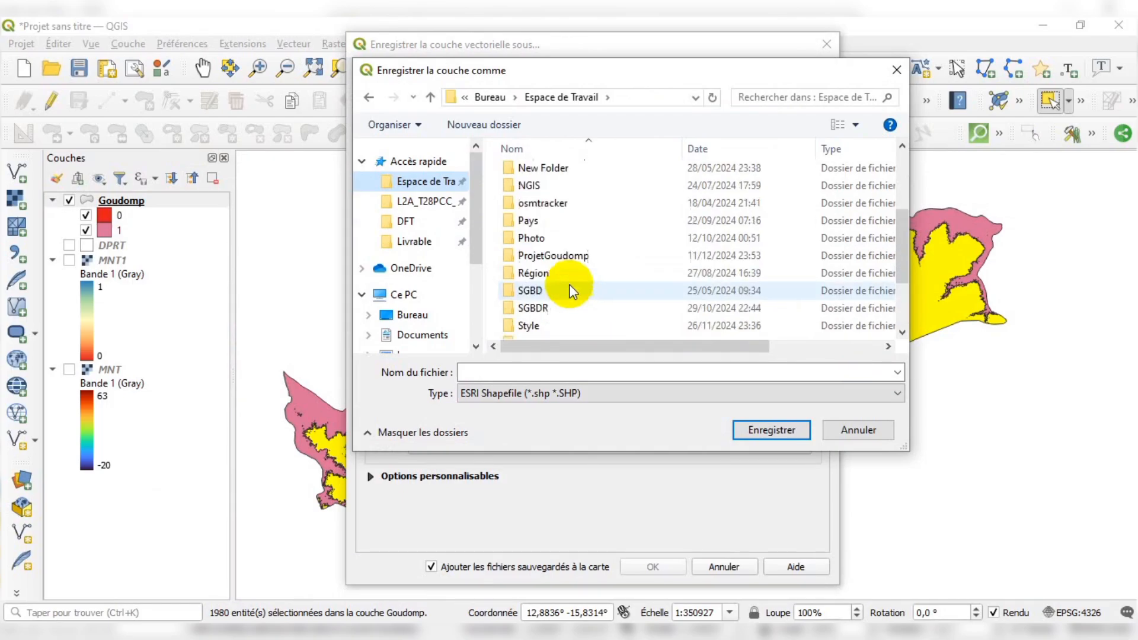
{"action": "double_click", "coordinate": [562, 306]}
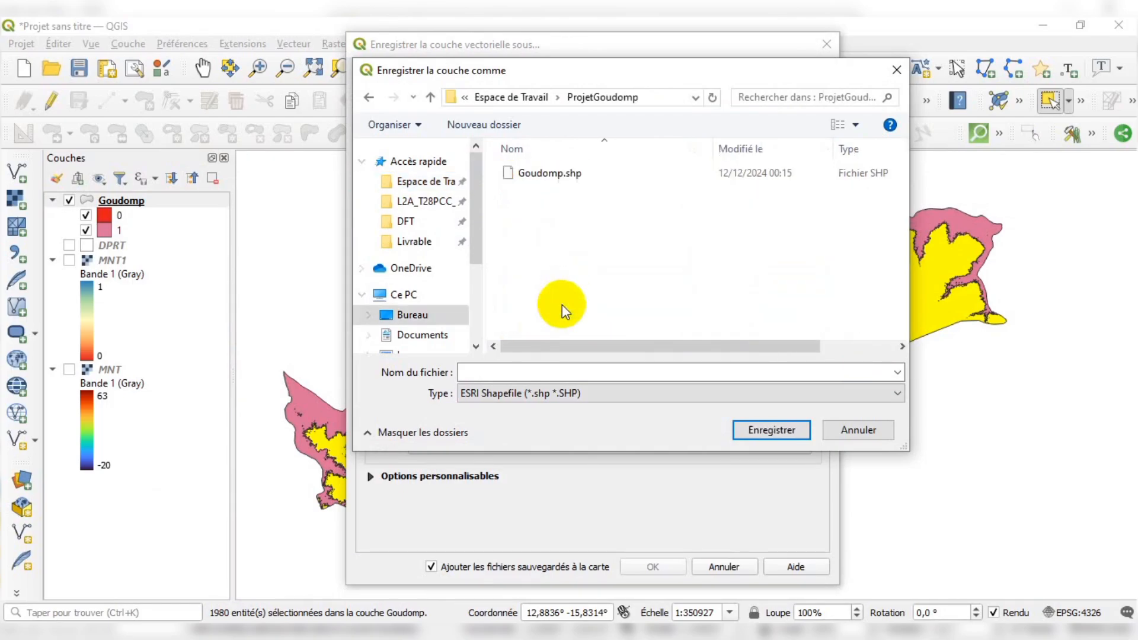
{"action": "left_click", "coordinate": [517, 370]}
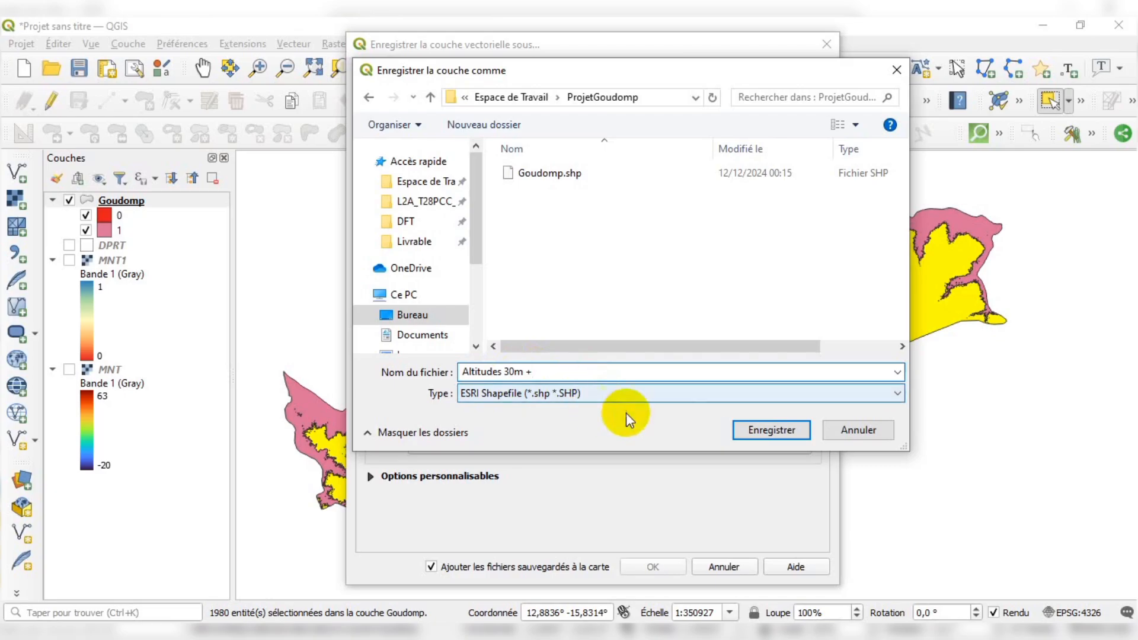
{"action": "left_click", "coordinate": [750, 432]}
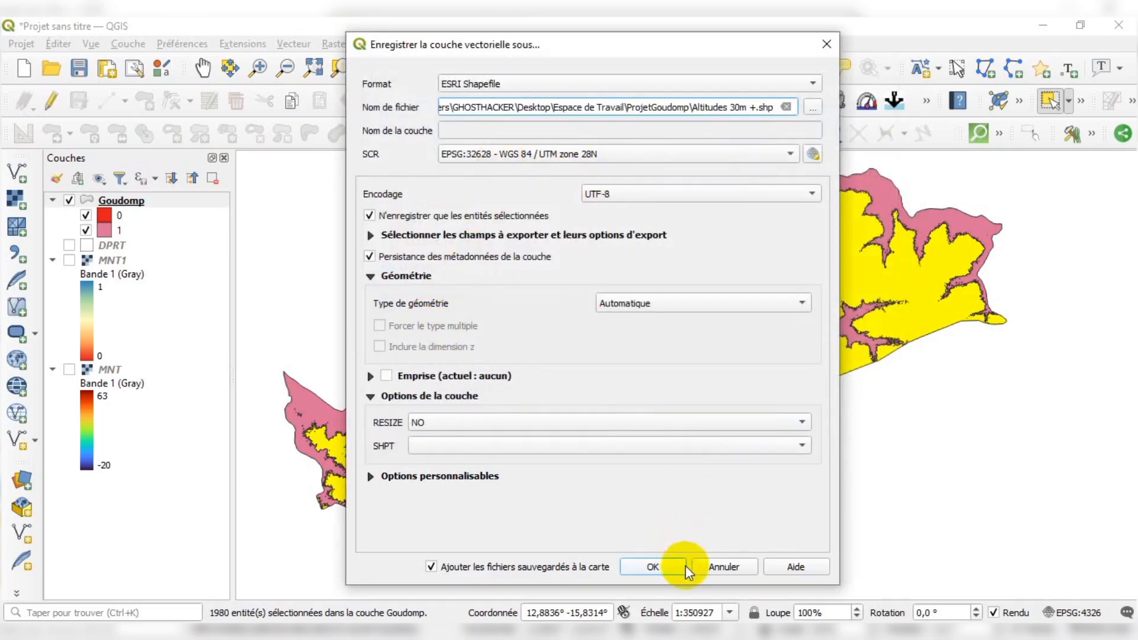
{"action": "left_click", "coordinate": [648, 566]}
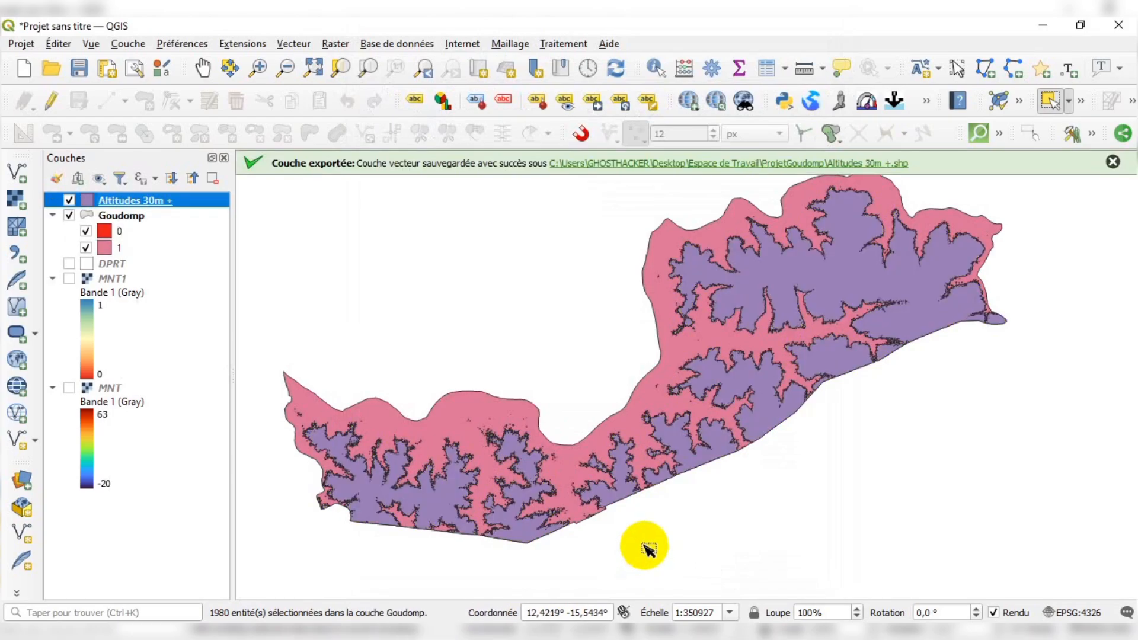
Hide the Goudomp layer and select a group of Altitudes 30m + polygons in the northeast area
{"action": "left_click", "coordinate": [68, 216]}
{"action": "scroll", "coordinate": [552, 310], "scroll_direction": "down", "scroll_amount": 1}
{"action": "scroll", "coordinate": [551, 310], "scroll_direction": "up", "scroll_amount": 2}
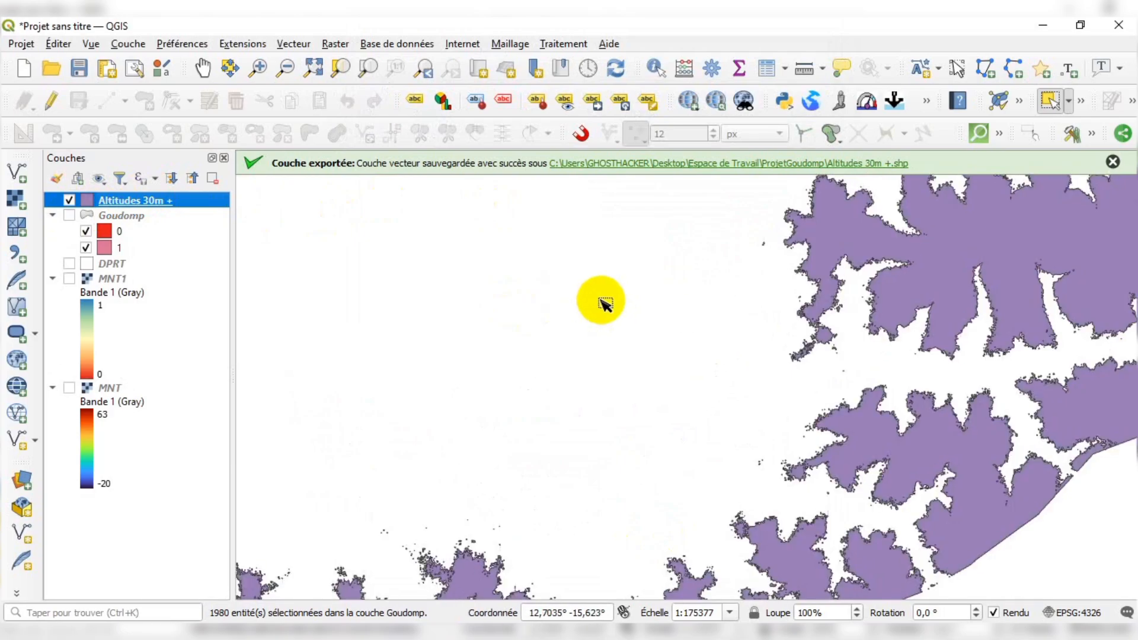
{"action": "left_click", "coordinate": [1112, 161]}
{"action": "scroll", "coordinate": [947, 231], "scroll_direction": "down", "scroll_amount": 1}
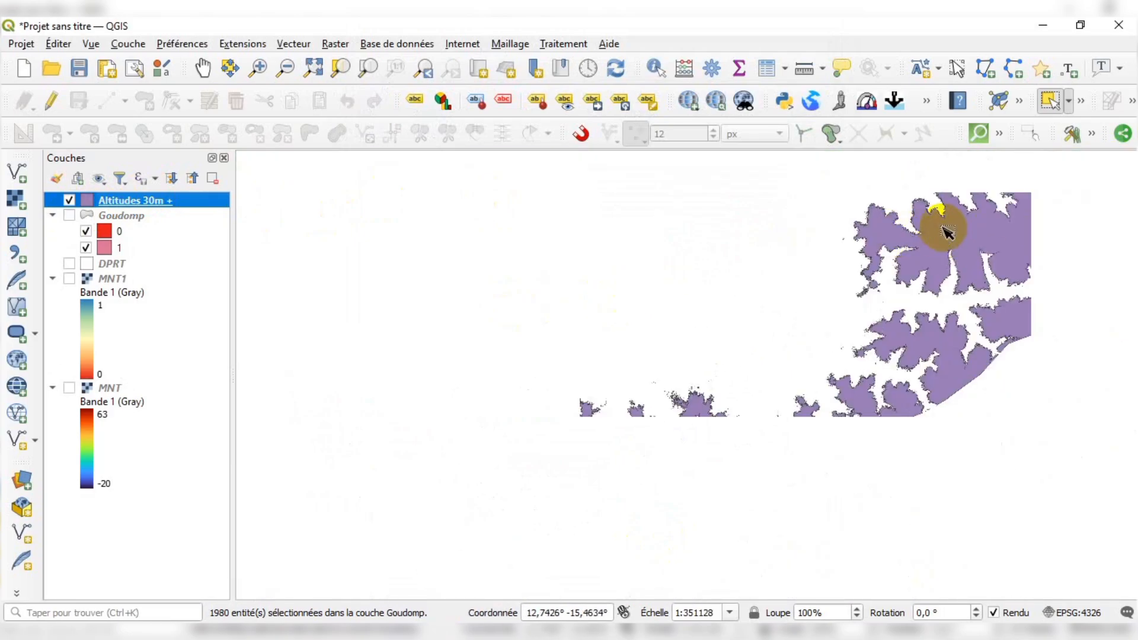
{"action": "left_click_drag", "start_coordinate": [947, 231], "coordinate": [993, 270]}
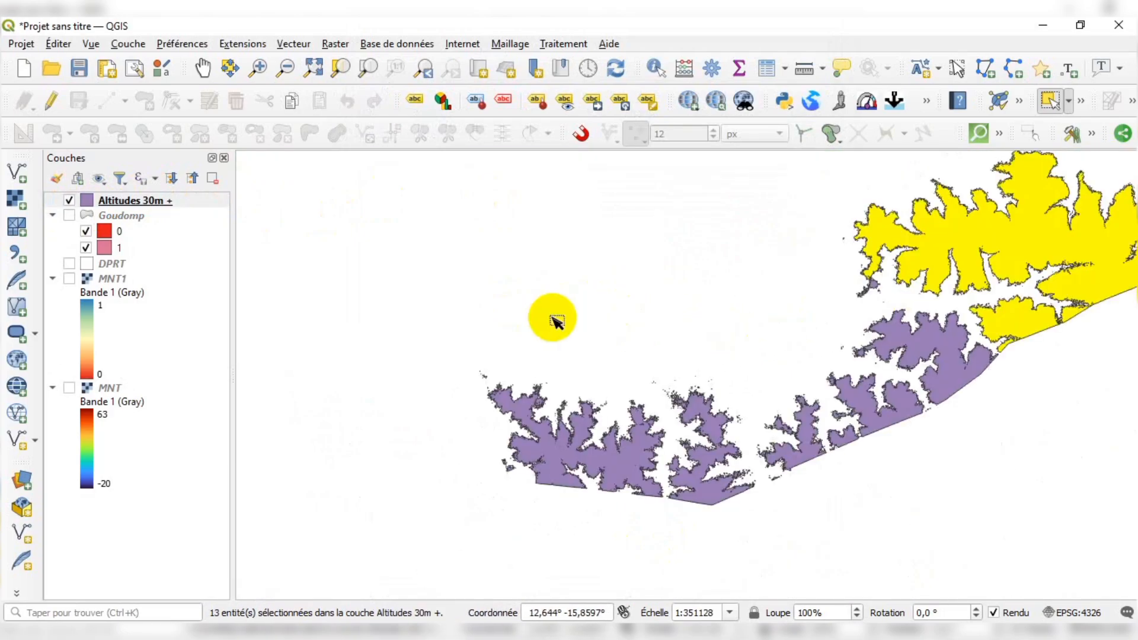
Box-select groups of Altitudes 30m + polygons, clear the selection, and zoom around the northeast area
{"action": "scroll", "coordinate": [551, 319], "scroll_direction": "down", "scroll_amount": 1}
{"action": "left_click_drag", "start_coordinate": [699, 315], "coordinate": [744, 376]}
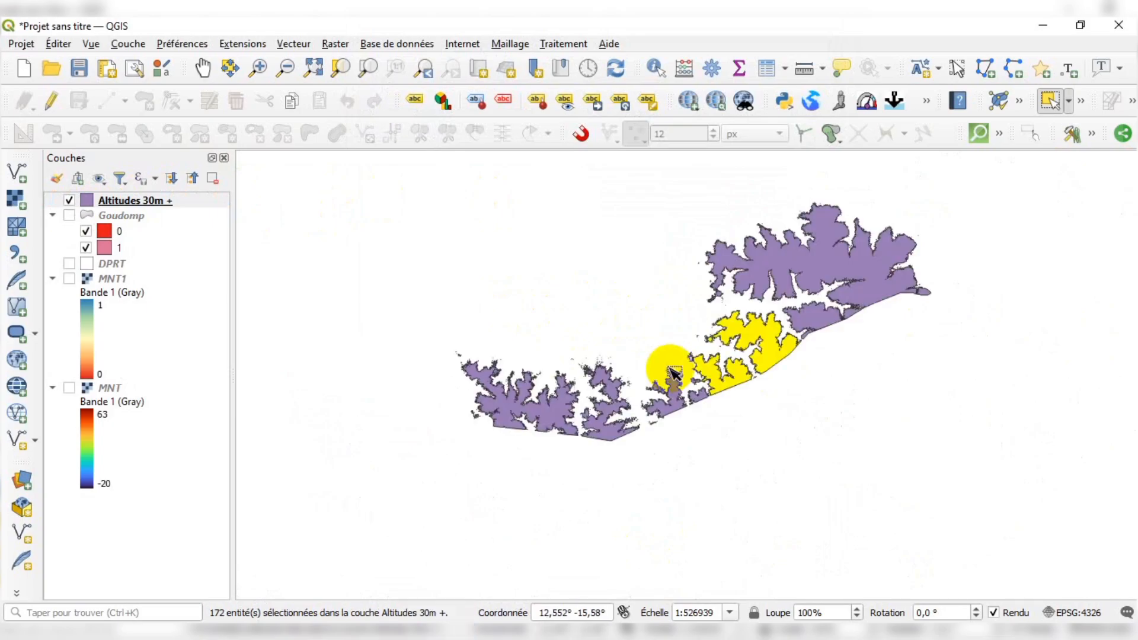
{"action": "left_click_drag", "start_coordinate": [656, 359], "coordinate": [702, 406]}
{"action": "left_click", "coordinate": [837, 383]}
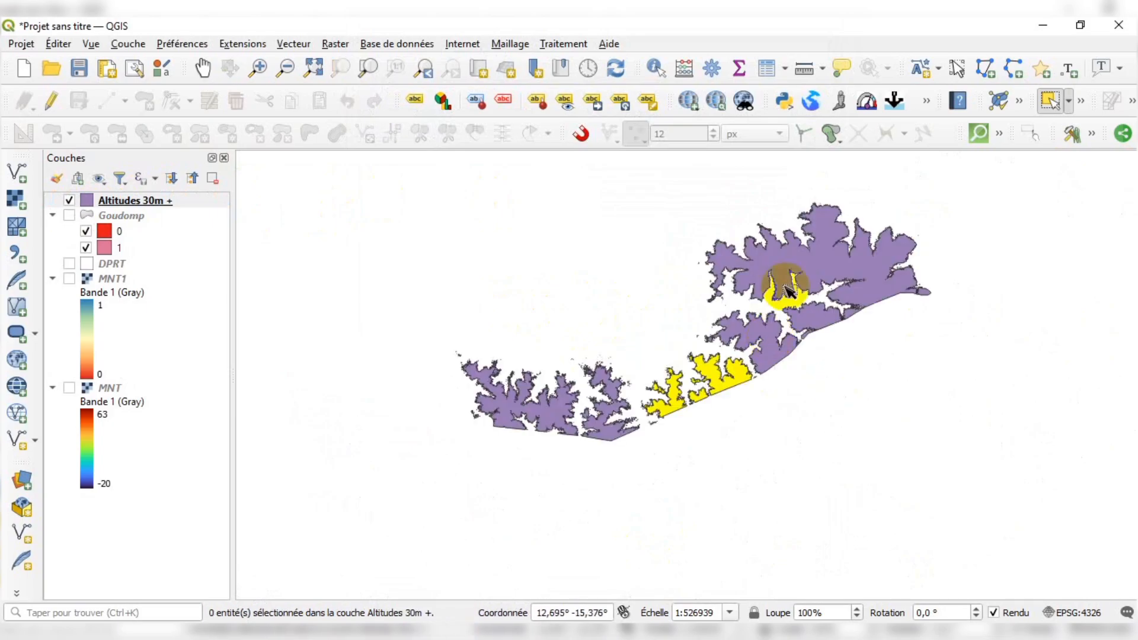
{"action": "scroll", "coordinate": [794, 276], "scroll_direction": "up", "scroll_amount": 1}
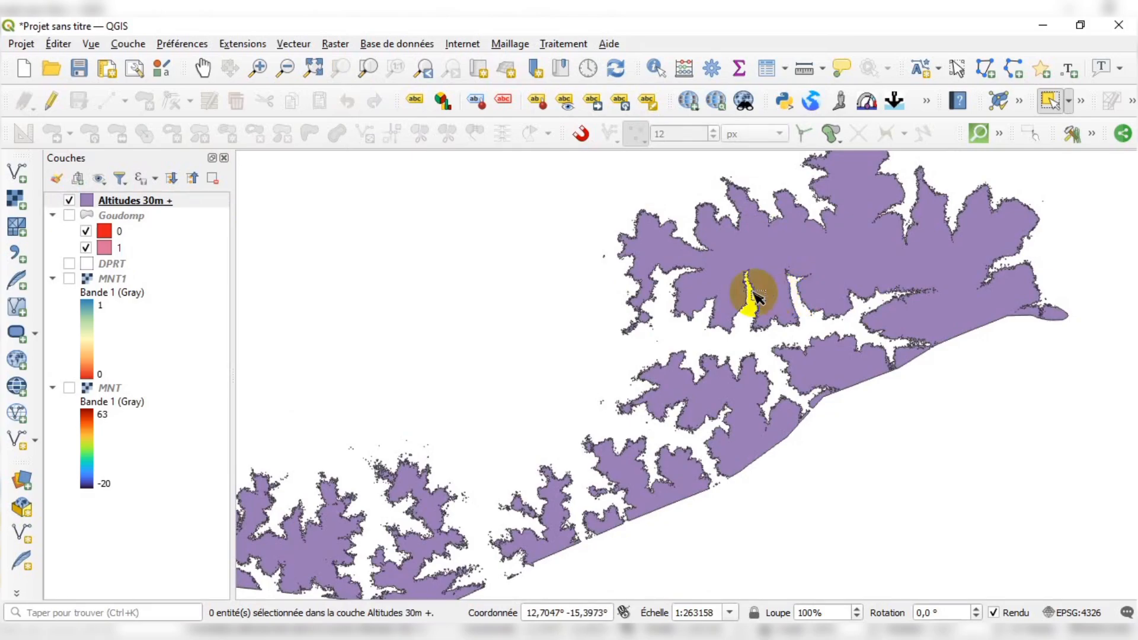
{"action": "scroll", "coordinate": [750, 296], "scroll_direction": "down", "scroll_amount": 1}
{"action": "scroll", "coordinate": [678, 301], "scroll_direction": "up", "scroll_amount": 1}
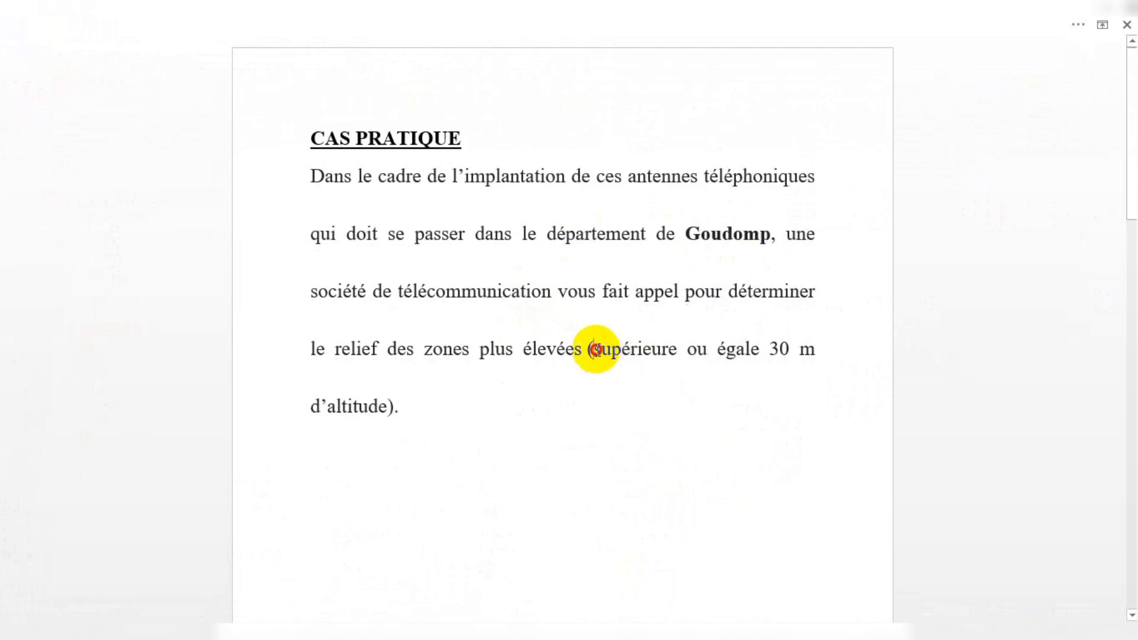
Review the case study text, highlighting the 'supérieure ou égale 30 m' altitude requirement
{"action": "left_click_drag", "start_coordinate": [594, 349], "coordinate": [696, 351]}
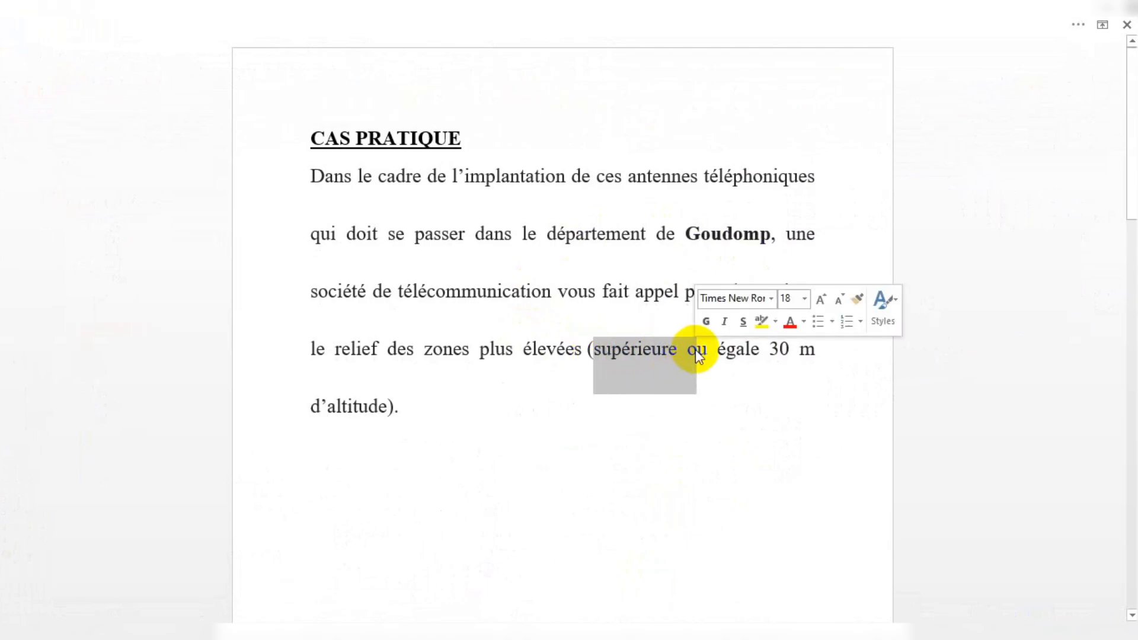
{"action": "left_click", "coordinate": [753, 353]}
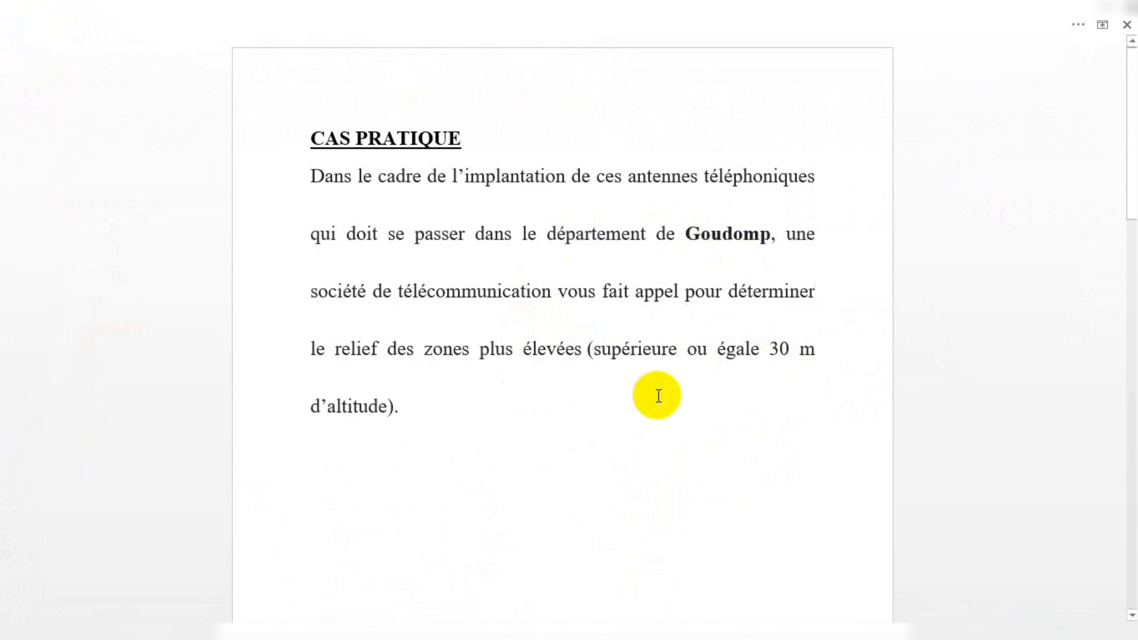
{"action": "left_click_drag", "start_coordinate": [593, 352], "coordinate": [676, 355]}
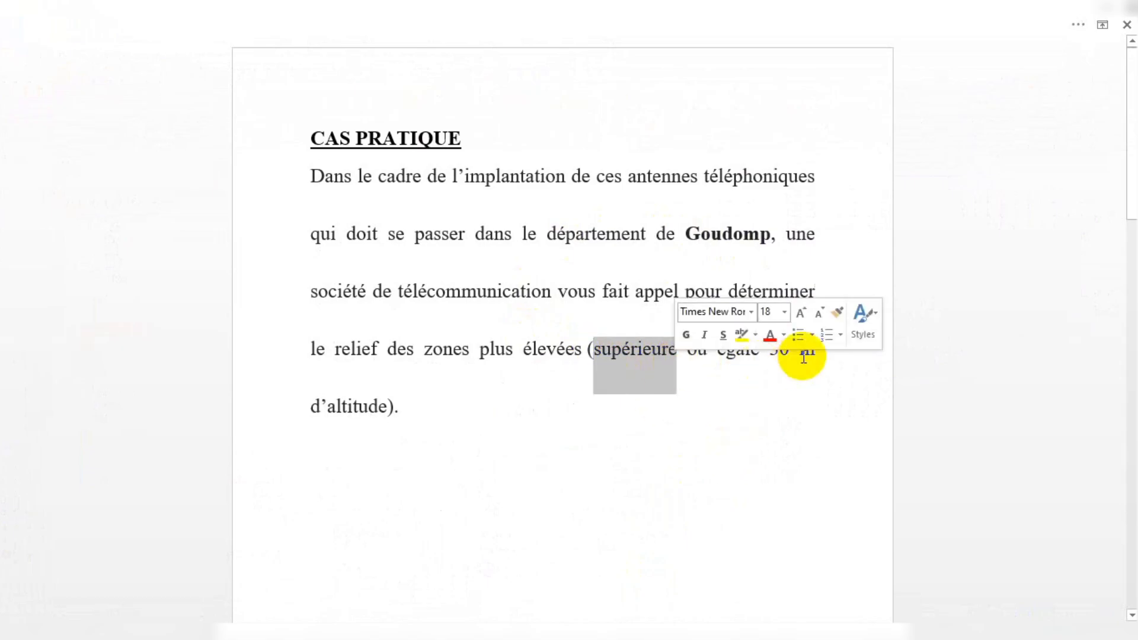
{"action": "left_click", "coordinate": [644, 355]}
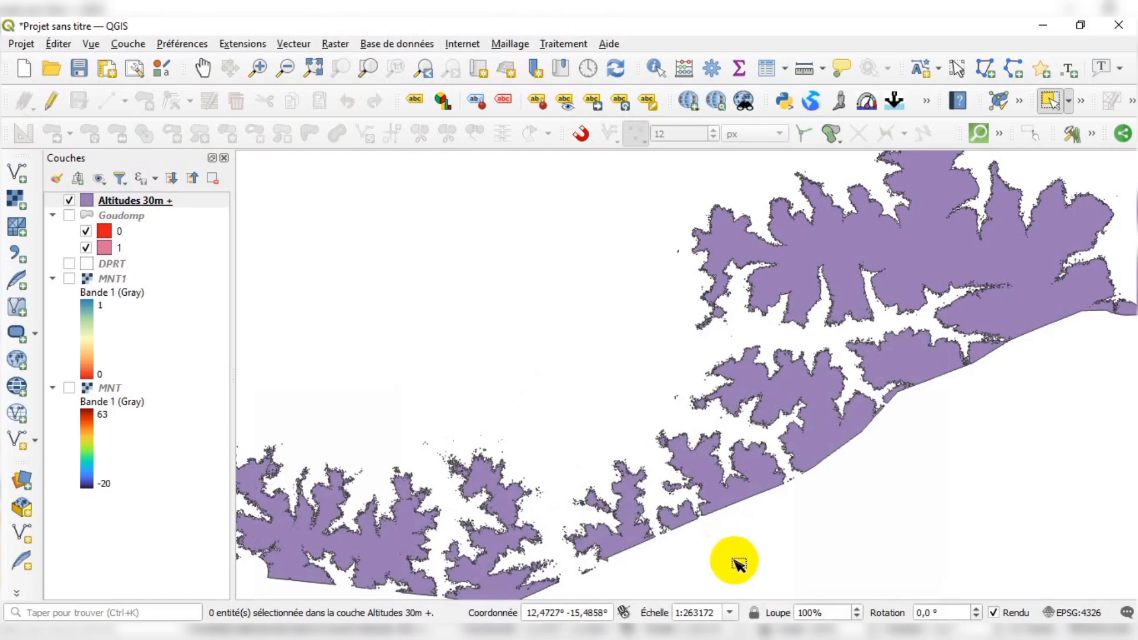
Toggle the Altitudes 30m + layer's visibility off and back on while zooming around its polygons
{"action": "scroll", "coordinate": [538, 421], "scroll_direction": "down", "scroll_amount": 1}
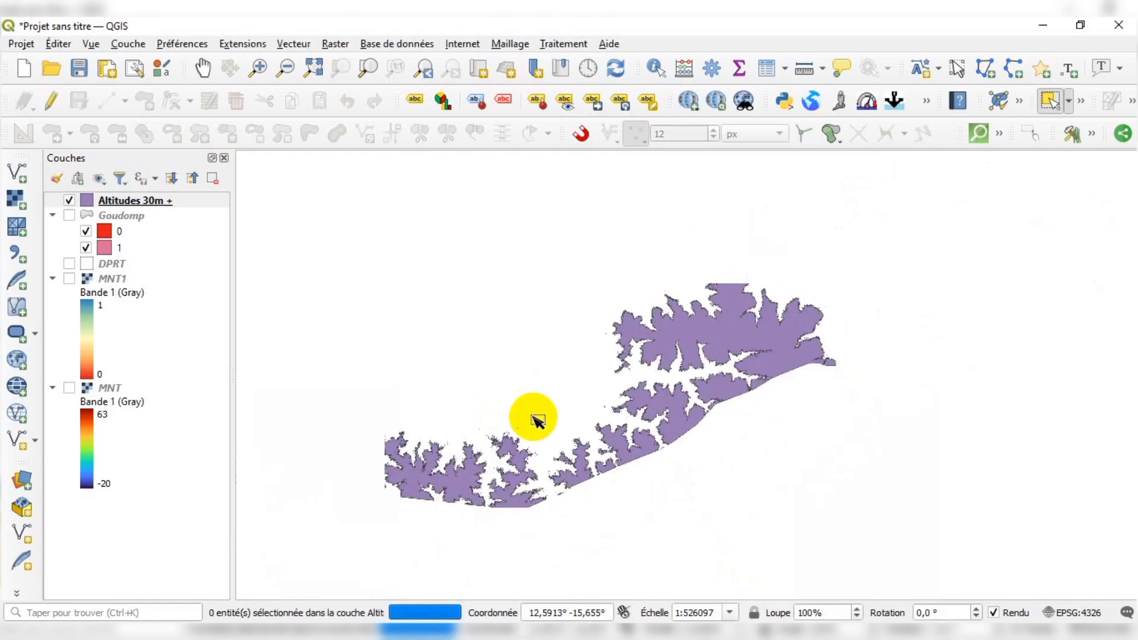
{"action": "scroll", "coordinate": [679, 366], "scroll_direction": "up", "scroll_amount": 1}
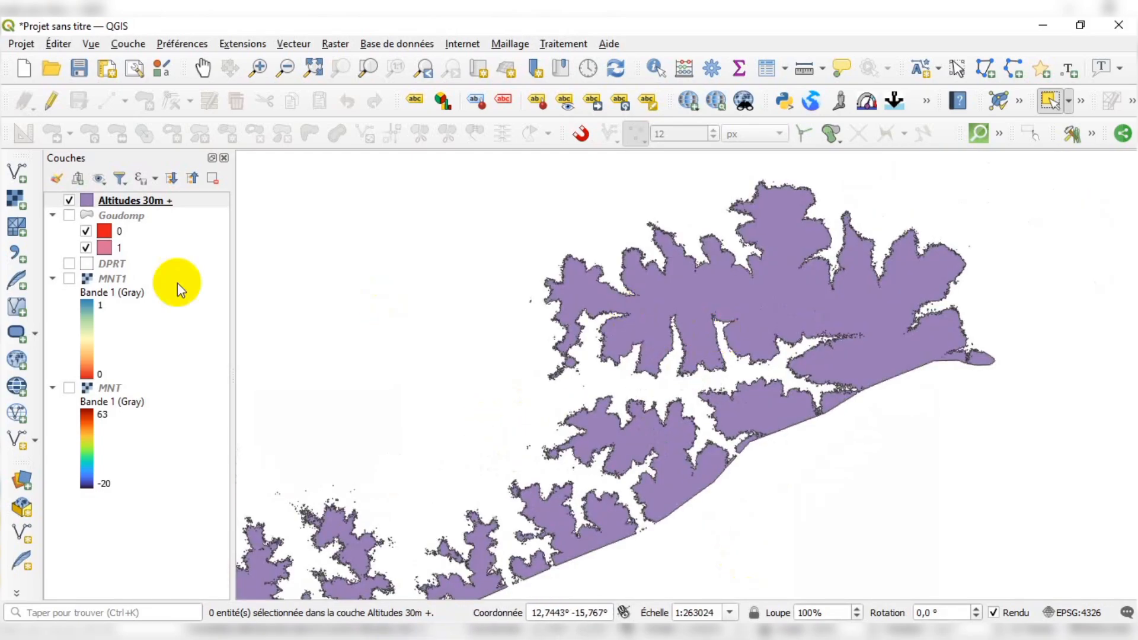
{"action": "left_click", "coordinate": [73, 202]}
{"action": "left_click", "coordinate": [69, 201]}
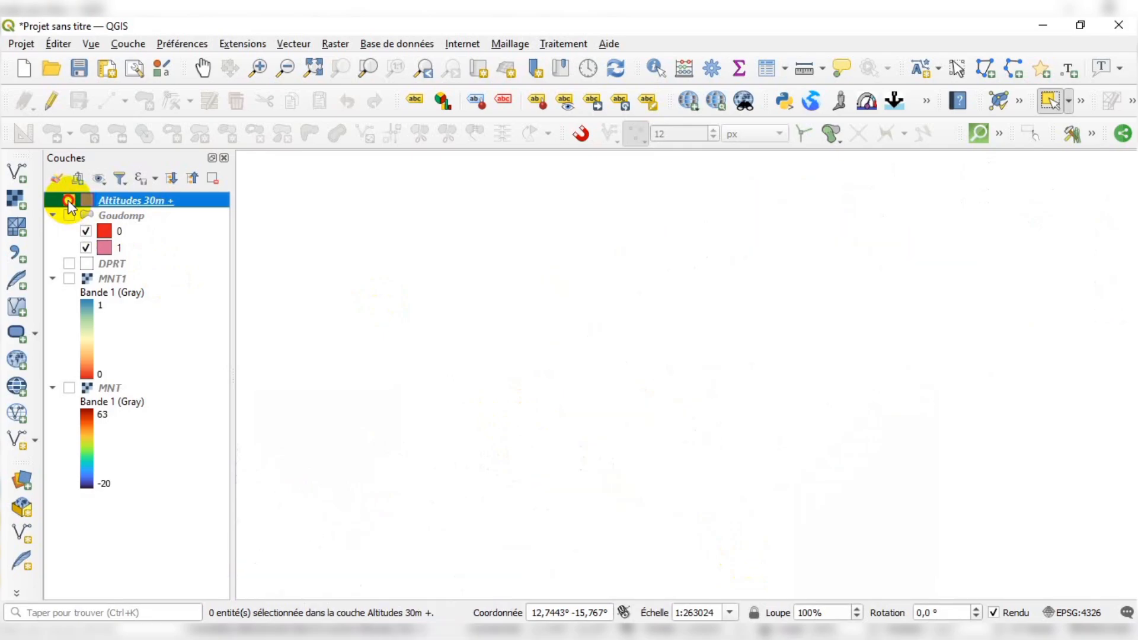
{"action": "left_click", "coordinate": [68, 201]}
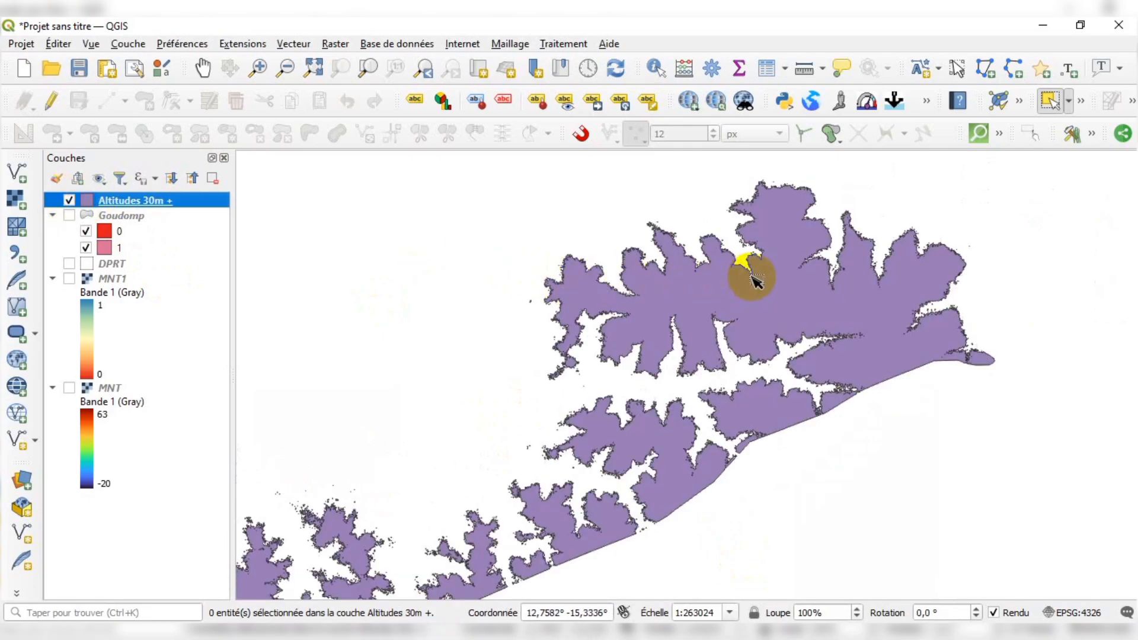
{"action": "scroll", "coordinate": [750, 278], "scroll_direction": "down", "scroll_amount": 1}
{"action": "scroll", "coordinate": [685, 401], "scroll_direction": "up", "scroll_amount": 1}
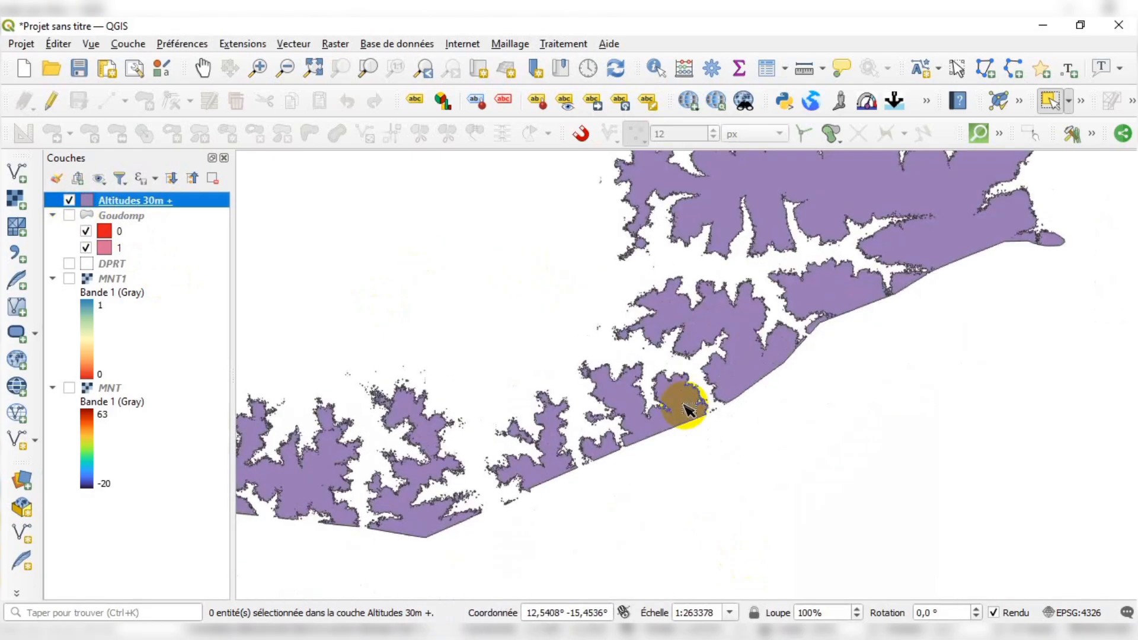
{"action": "scroll", "coordinate": [684, 405], "scroll_direction": "down", "scroll_amount": 1}
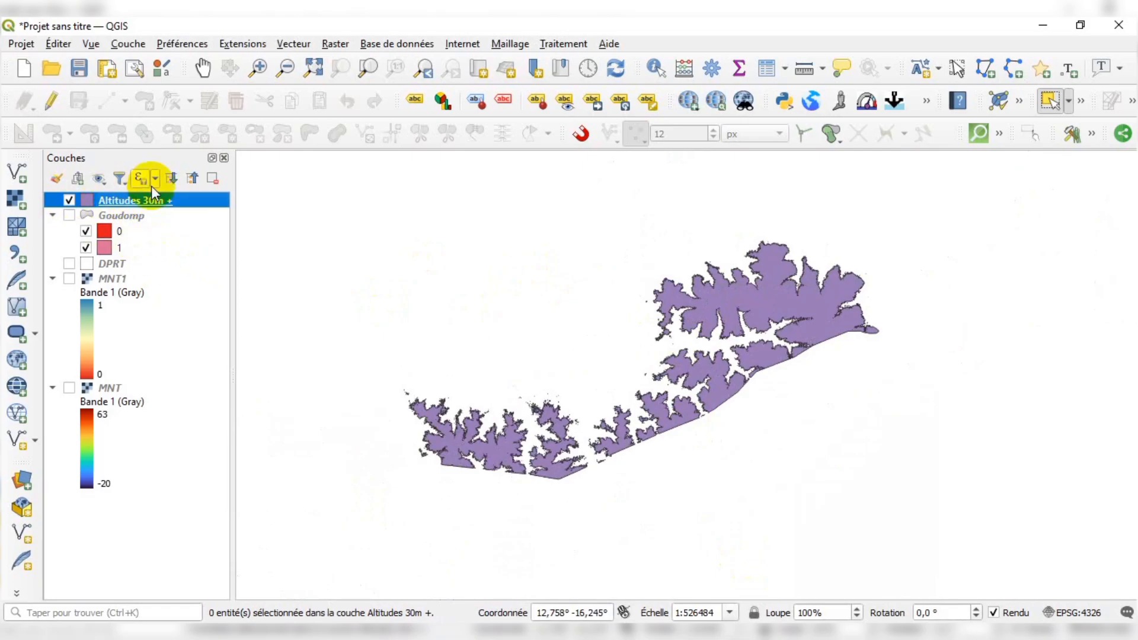
Open the Altitudes 30m + attribute table to inspect its DN values, then close it
{"action": "left_click", "coordinate": [761, 68]}
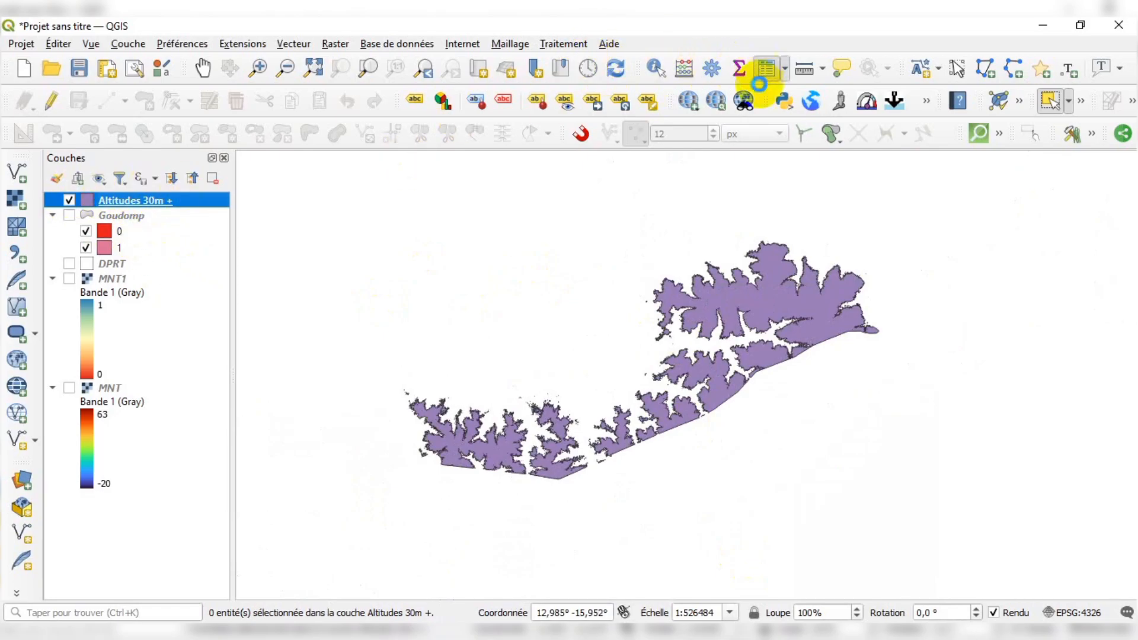
{"action": "scroll", "coordinate": [411, 366], "scroll_direction": "down", "scroll_amount": 11}
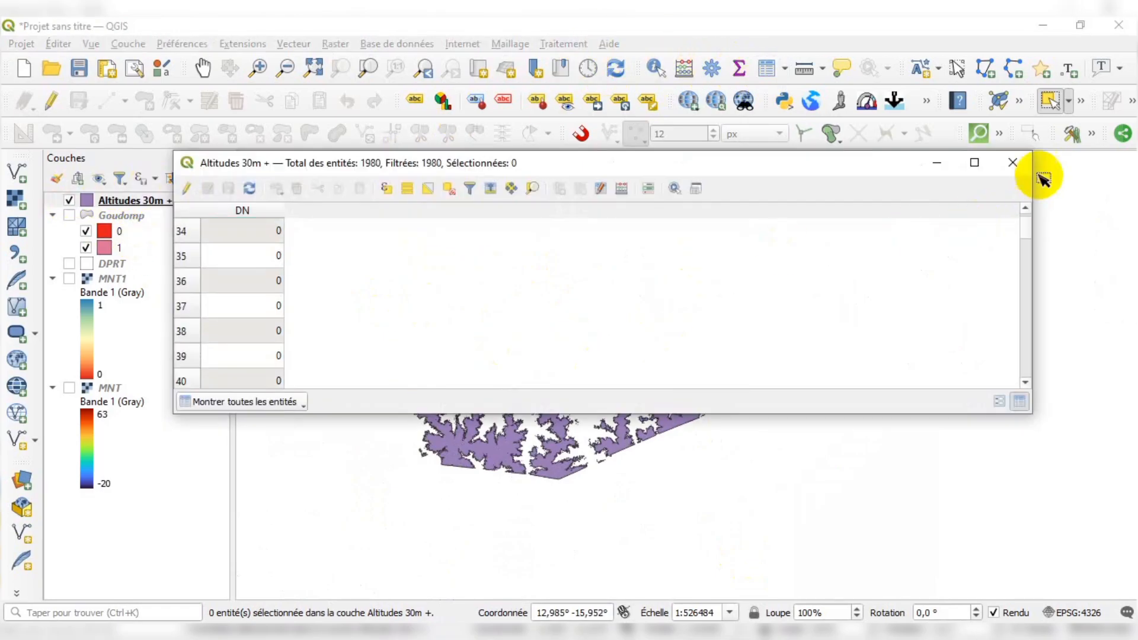
{"action": "left_click", "coordinate": [1013, 162]}
Examine the Altitudes 30m + polygons across the map at different zoom levels
{"action": "scroll", "coordinate": [723, 299], "scroll_direction": "up", "scroll_amount": 2}
{"action": "scroll", "coordinate": [795, 291], "scroll_direction": "down", "scroll_amount": 2}
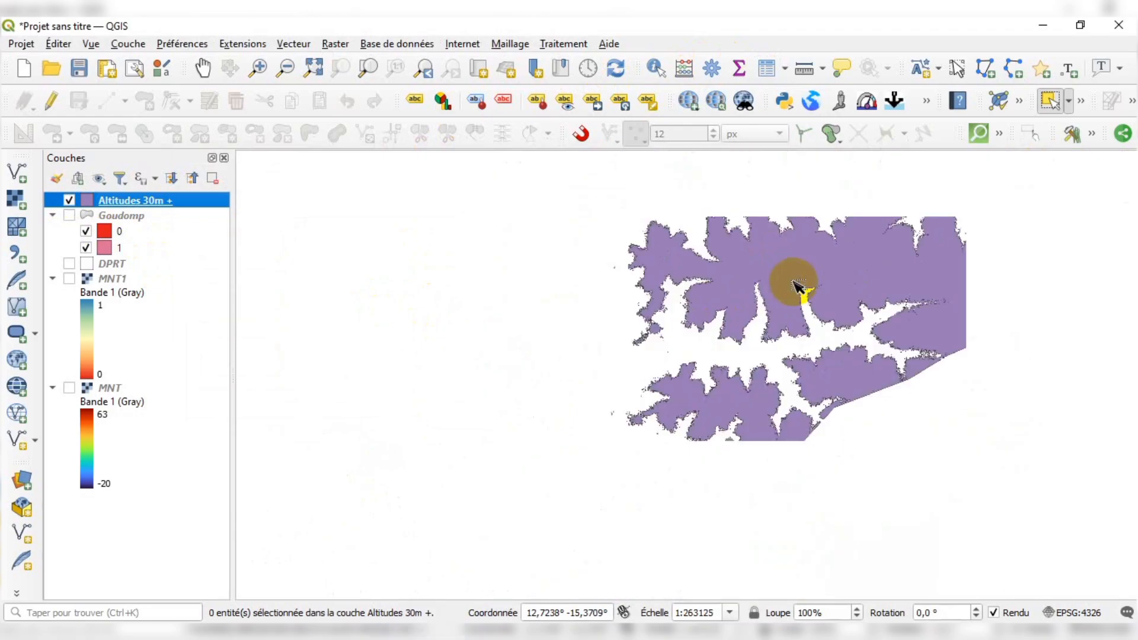
{"action": "scroll", "coordinate": [771, 279], "scroll_direction": "up", "scroll_amount": 1}
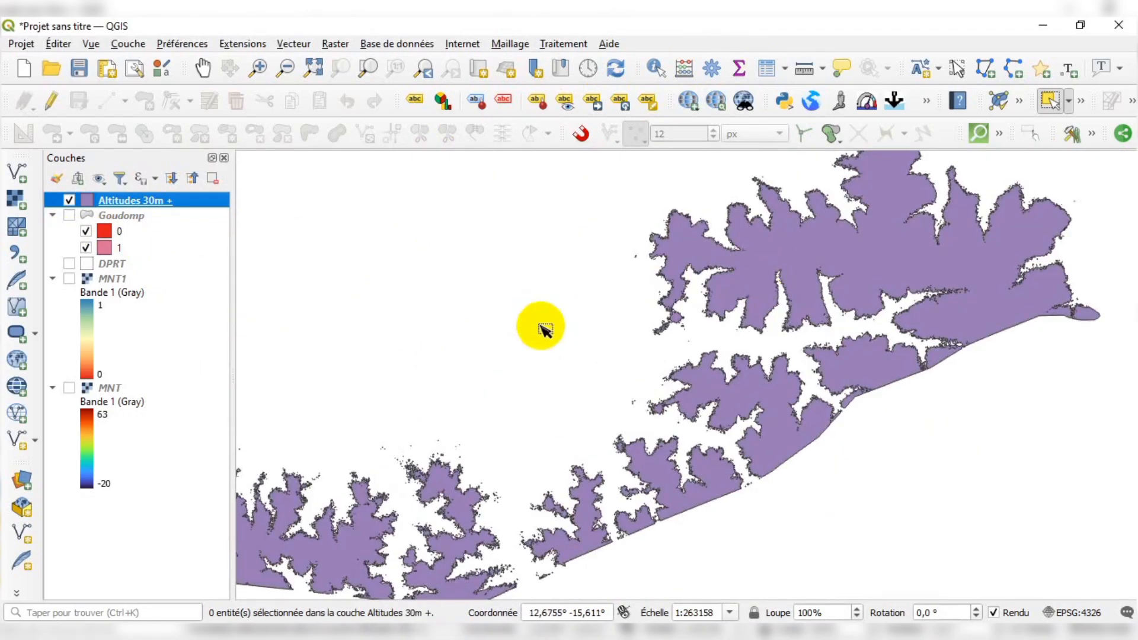
{"action": "scroll", "coordinate": [752, 300], "scroll_direction": "down", "scroll_amount": 1}
{"action": "scroll", "coordinate": [688, 328], "scroll_direction": "up", "scroll_amount": 1}
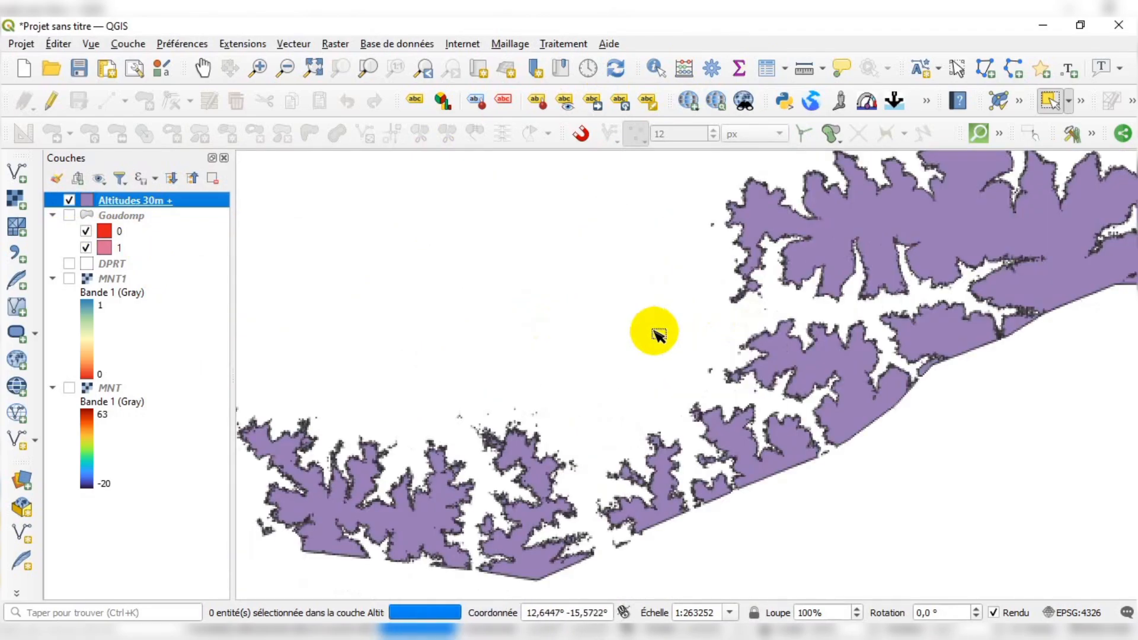
{"action": "scroll", "coordinate": [544, 468], "scroll_direction": "down", "scroll_amount": 1}
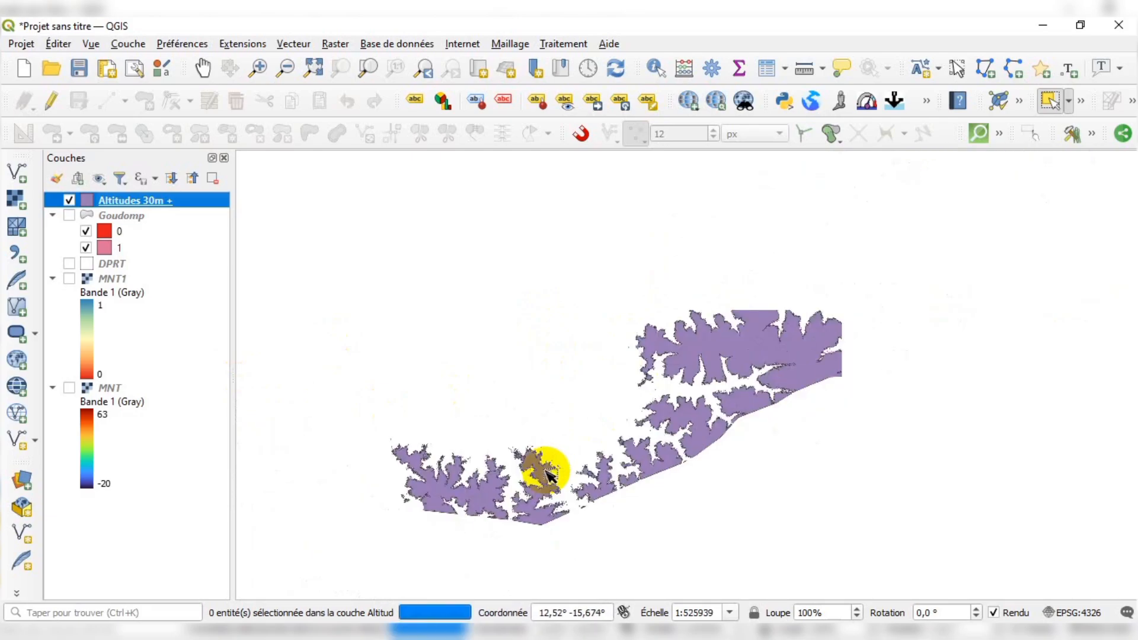
{"action": "scroll", "coordinate": [647, 416], "scroll_direction": "up", "scroll_amount": 1}
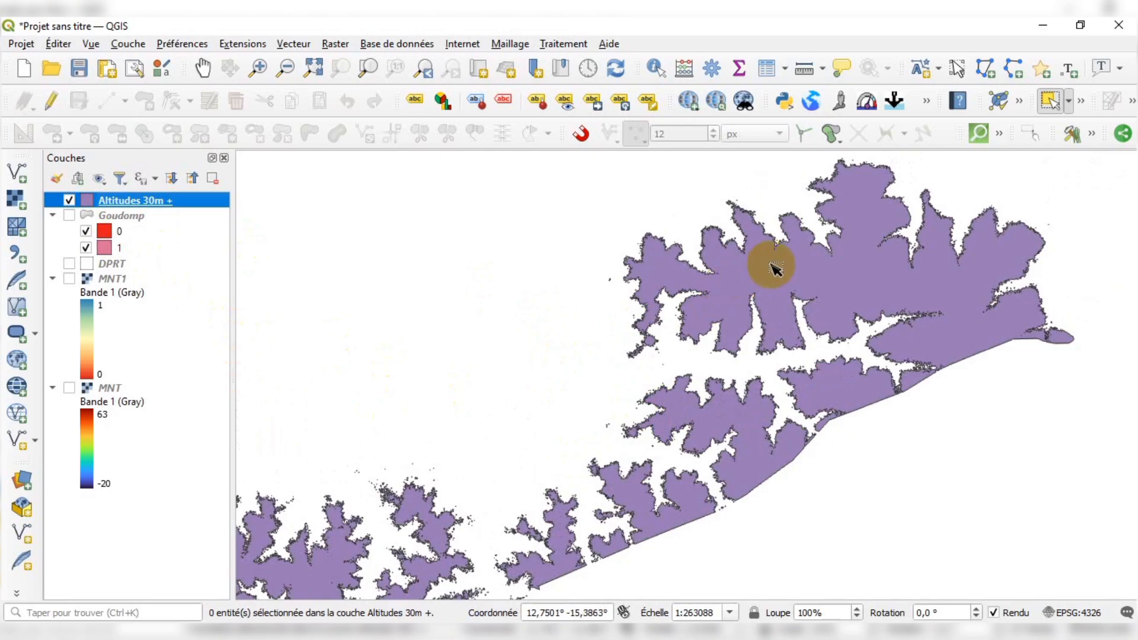
{"action": "scroll", "coordinate": [771, 265], "scroll_direction": "down", "scroll_amount": 1}
{"action": "scroll", "coordinate": [651, 325], "scroll_direction": "up", "scroll_amount": 1}
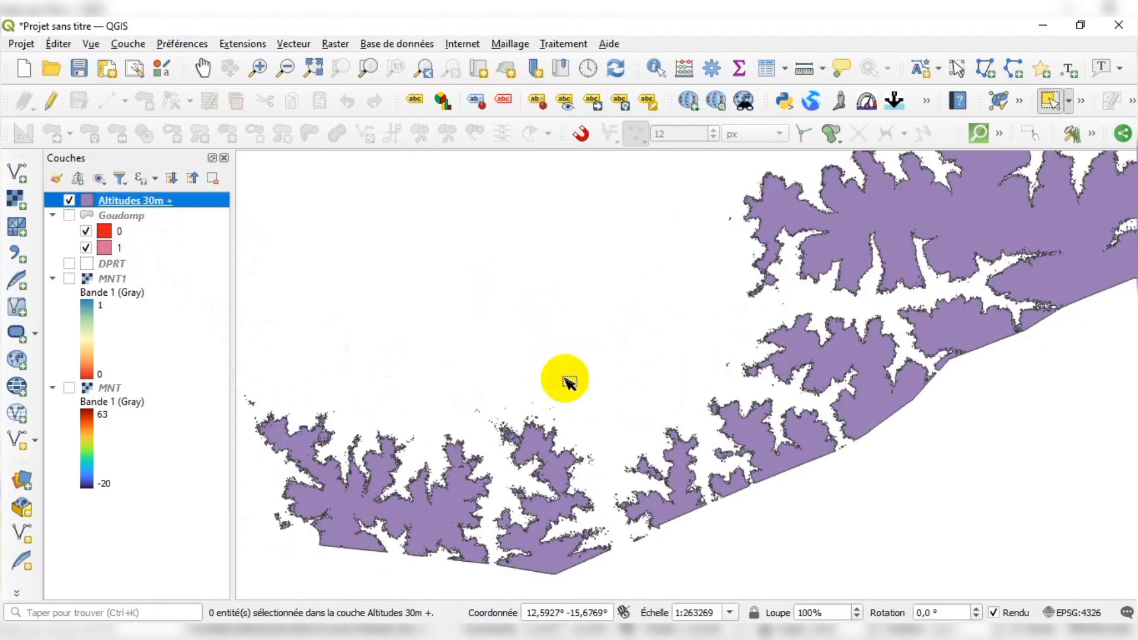